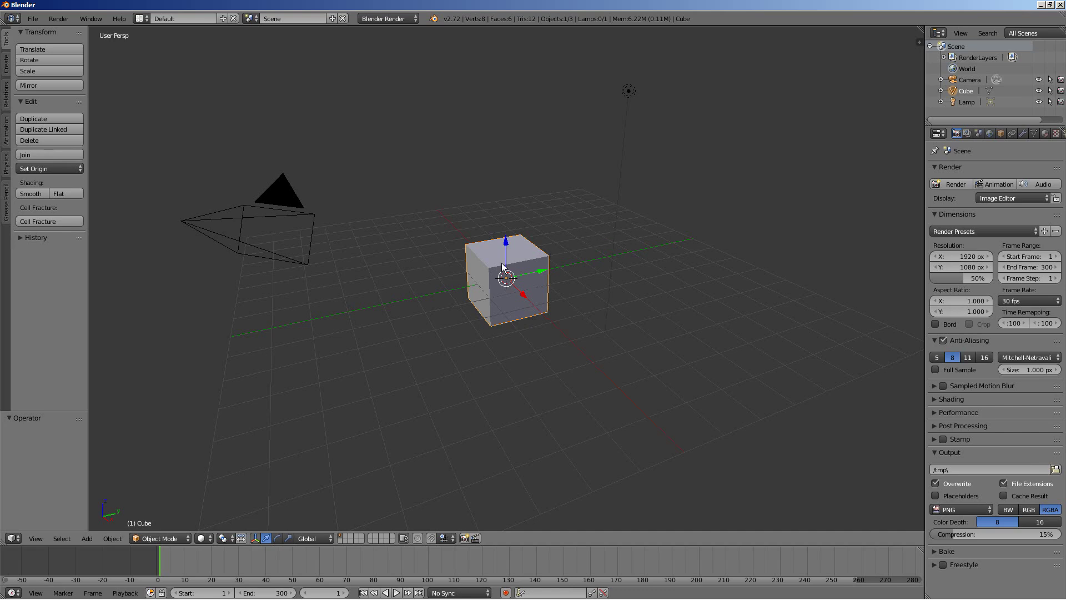
Step: Add a Simple Deform modifier to the cube
click(1021, 133)
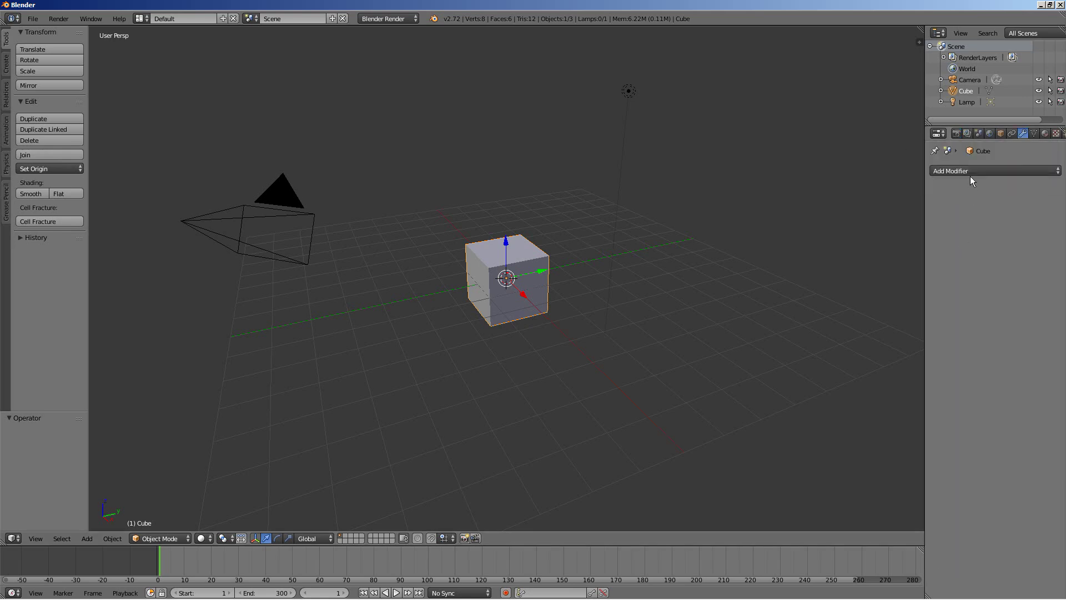
click(969, 171)
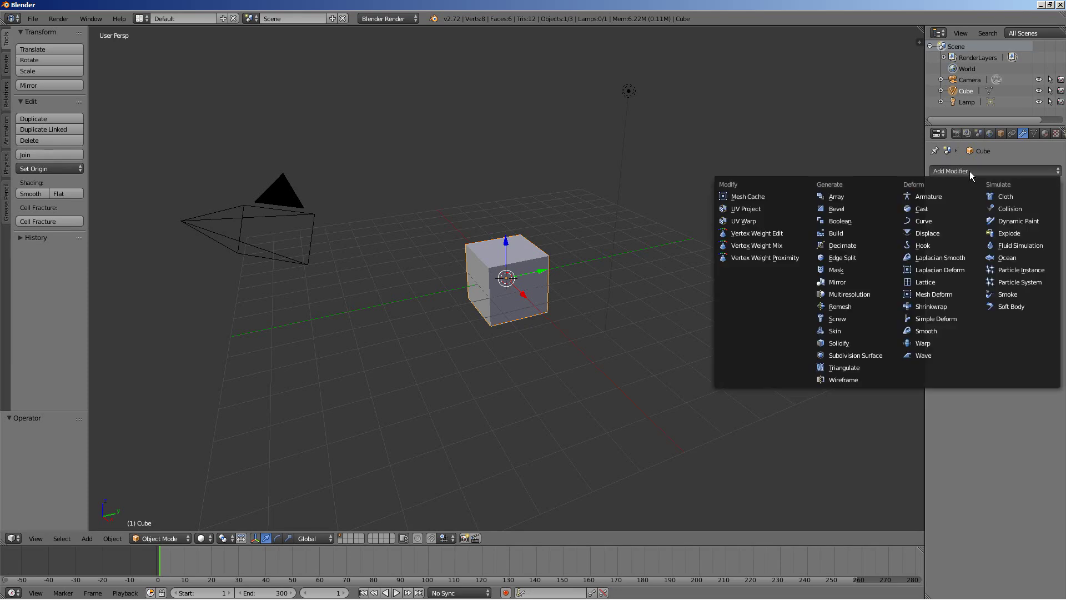
click(921, 317)
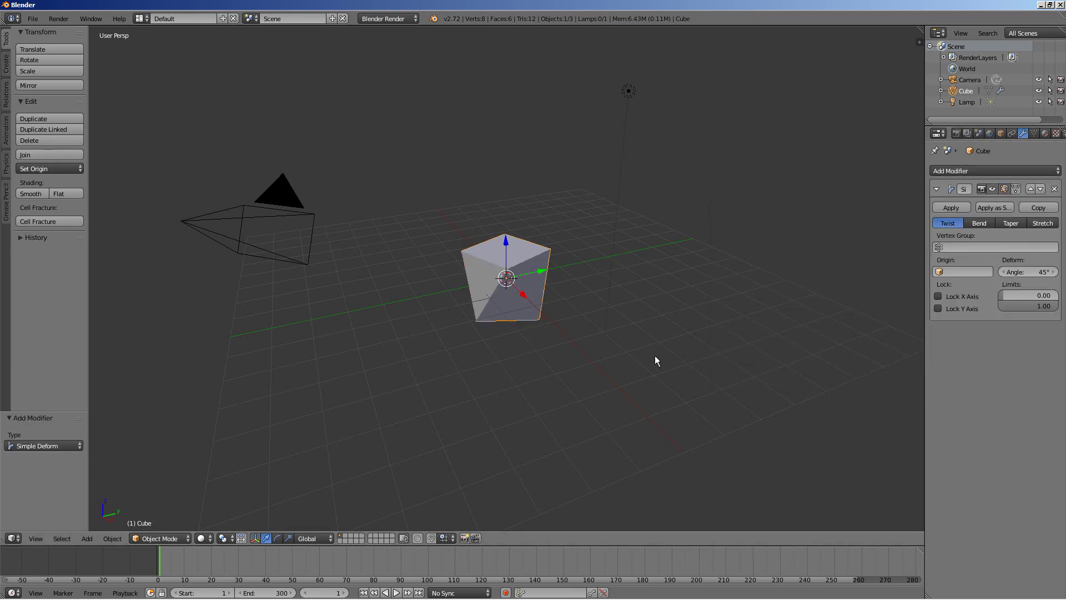
scroll(544, 364, up, 3)
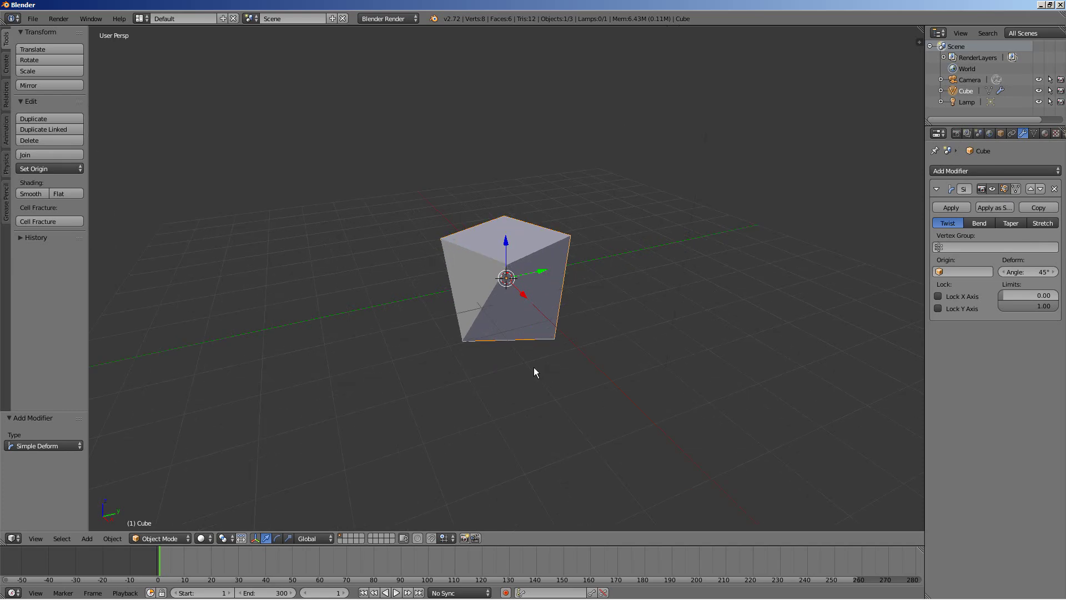
Step: Switch the cube's Simple Deform modifier to Taper and set its deform factor to 8
click(1006, 224)
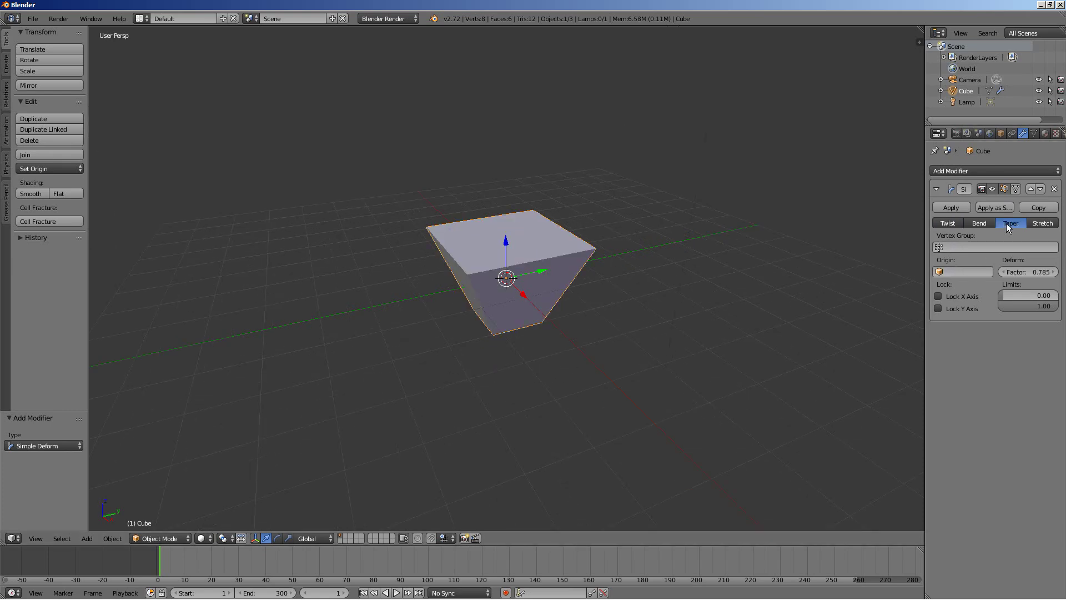
click(947, 223)
middle_drag(514, 372, 592, 320)
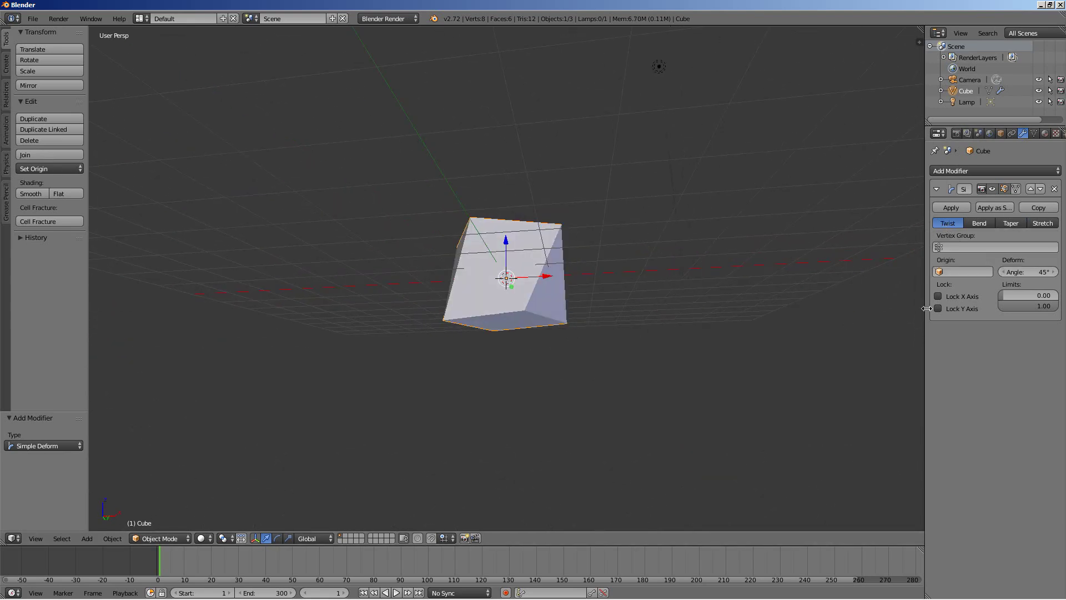
click(1011, 224)
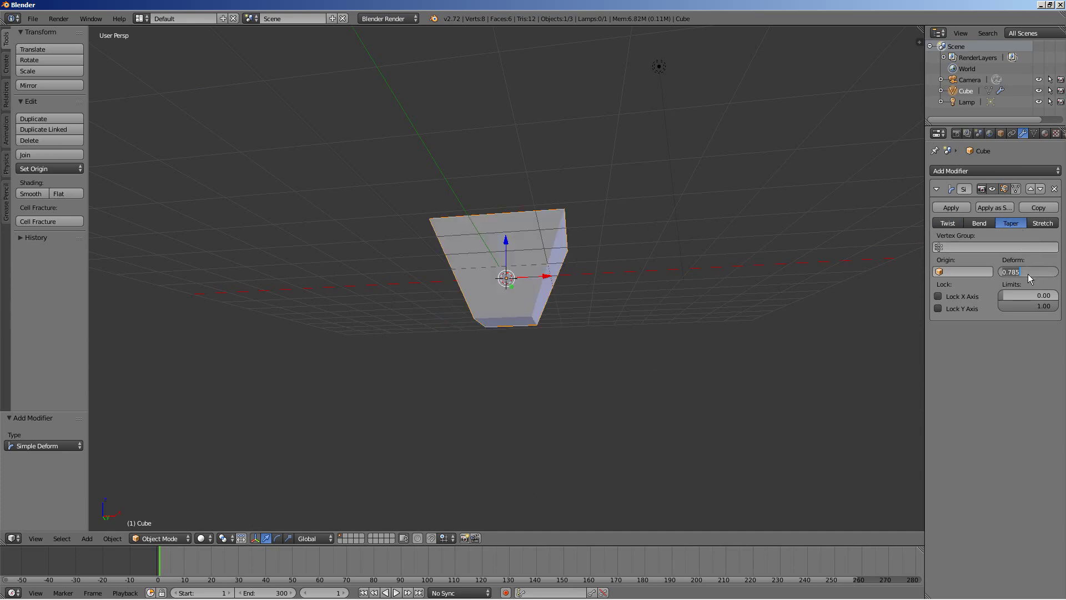
text(8)
key(Return)
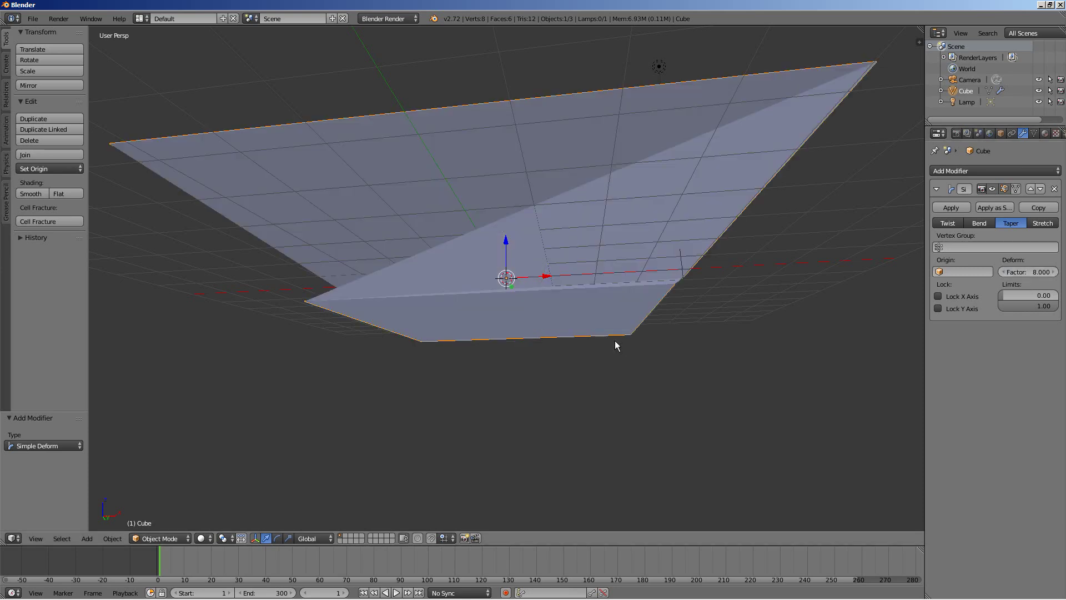
Step: Try lower taper factors such as 1.54 and 3.19 on the cube, and restore the factor to 8
middle_drag(583, 312, 575, 359)
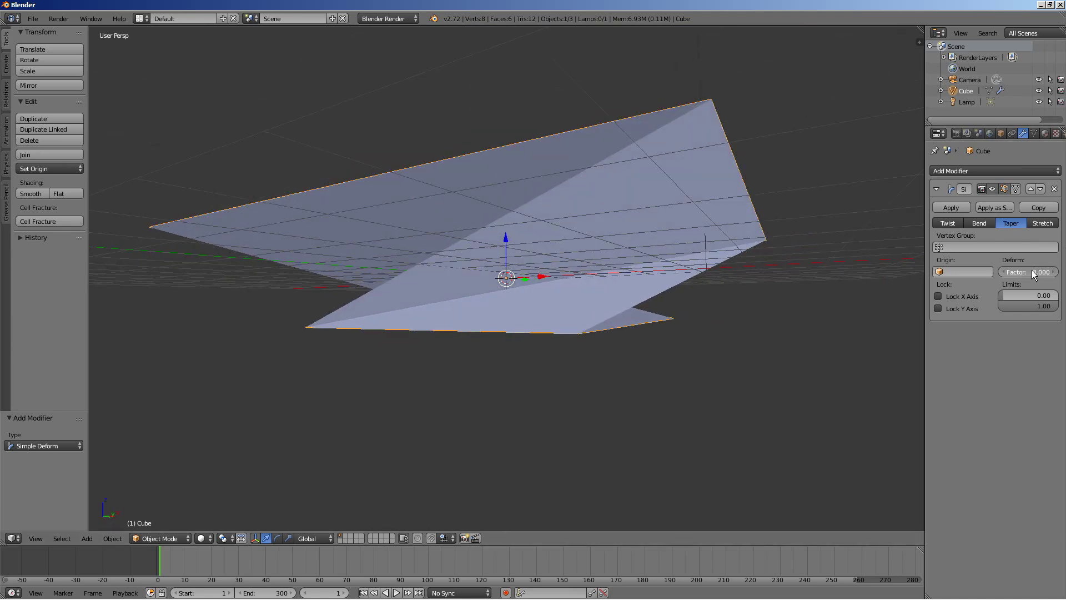
drag(1032, 269, 666, 286)
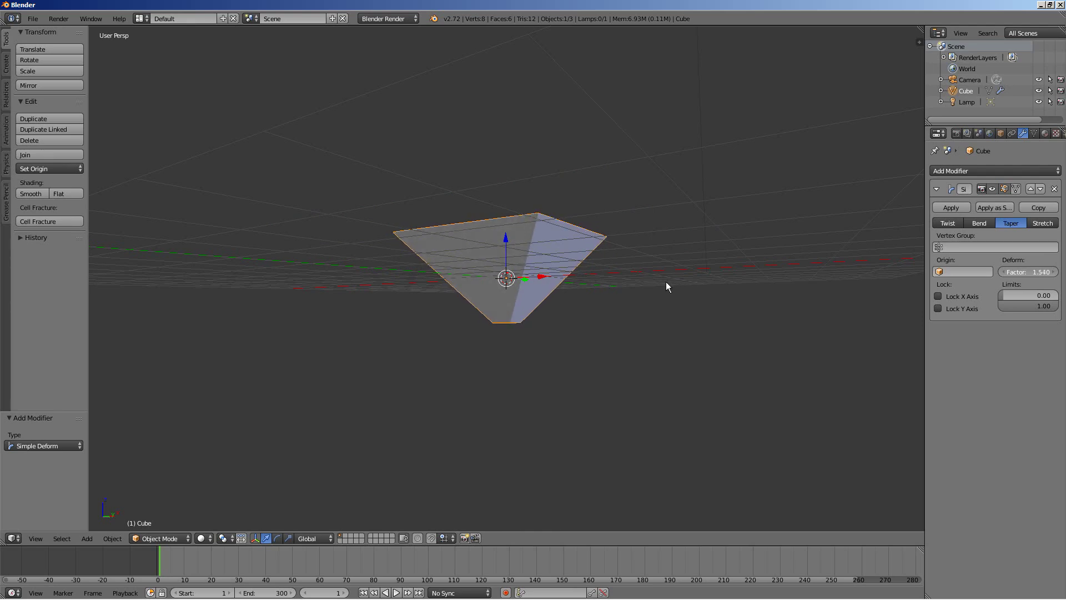
middle_drag(666, 285, 707, 262)
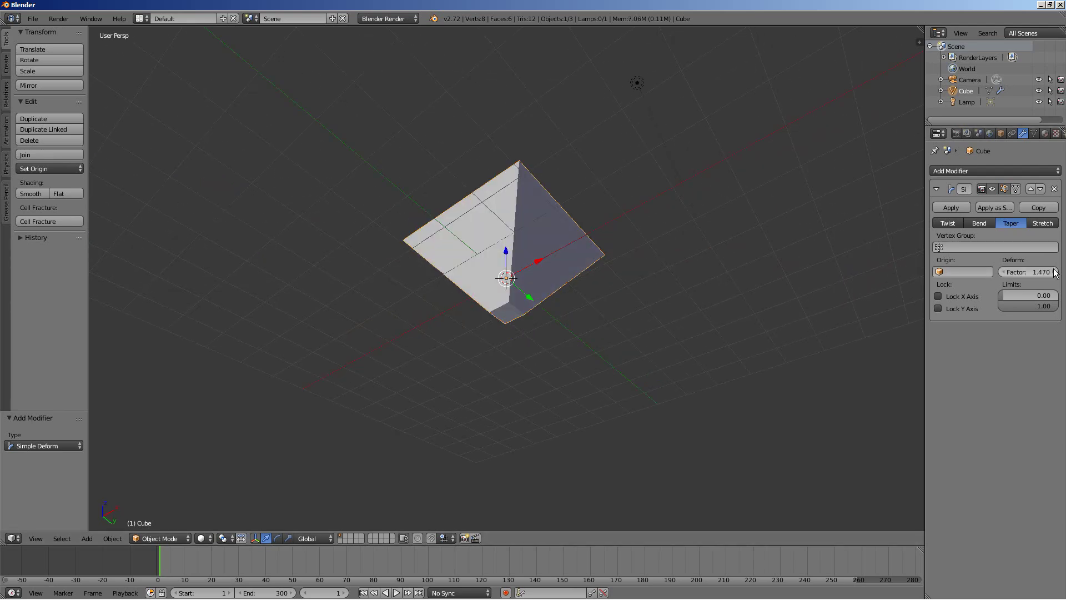
drag(1031, 273, 6, 318)
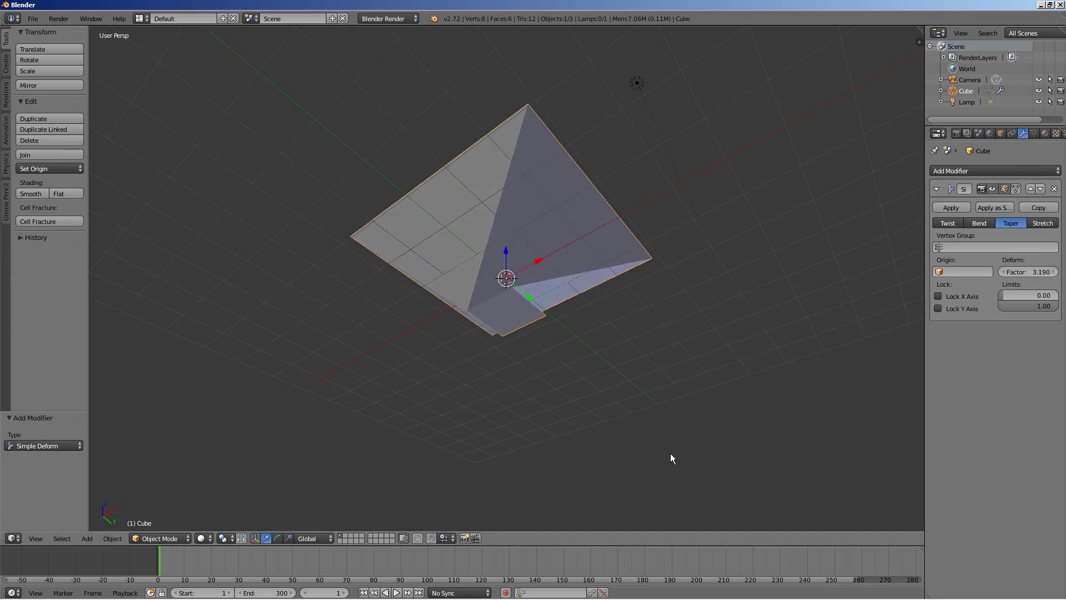
middle_drag(671, 453, 599, 368)
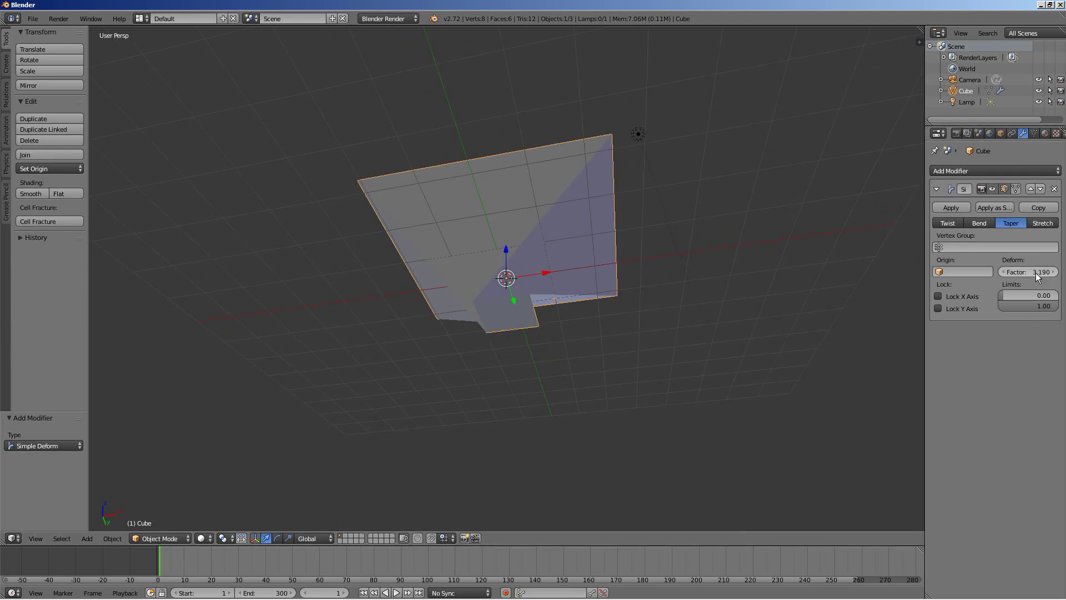
text(8)
key(Return)
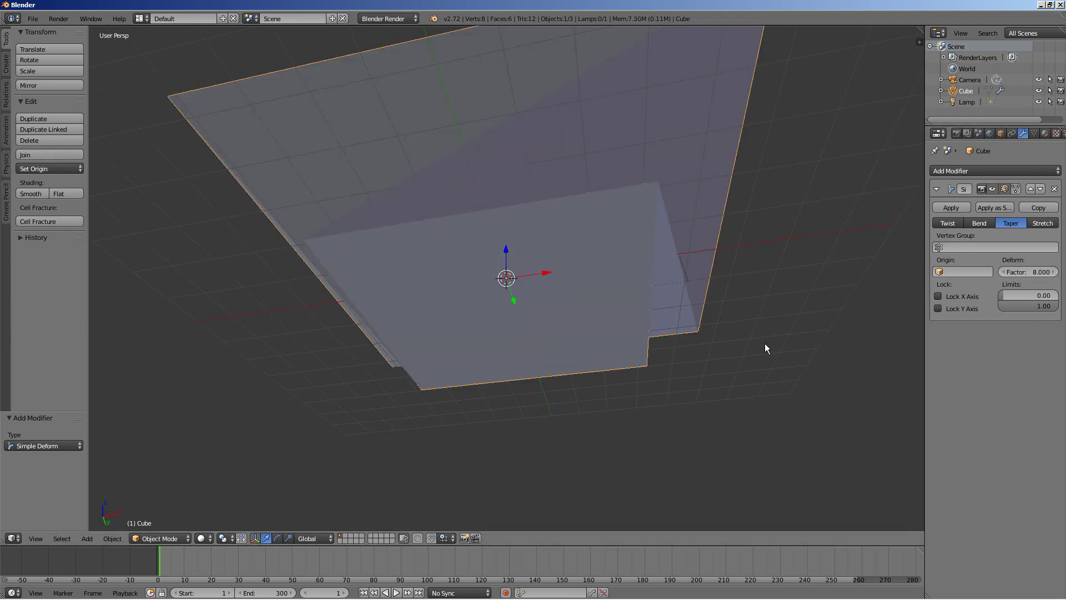
Step: Add an Array modifier to the tapered cube
scroll(496, 300, down, 3)
middle_drag(496, 300, 562, 359)
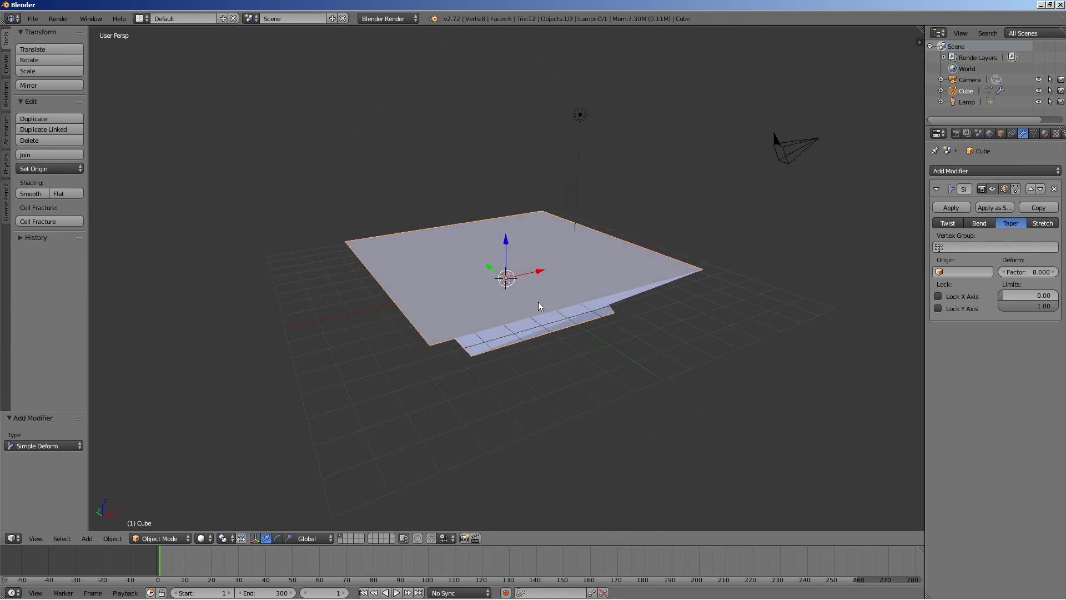
middle_drag(545, 307, 524, 346)
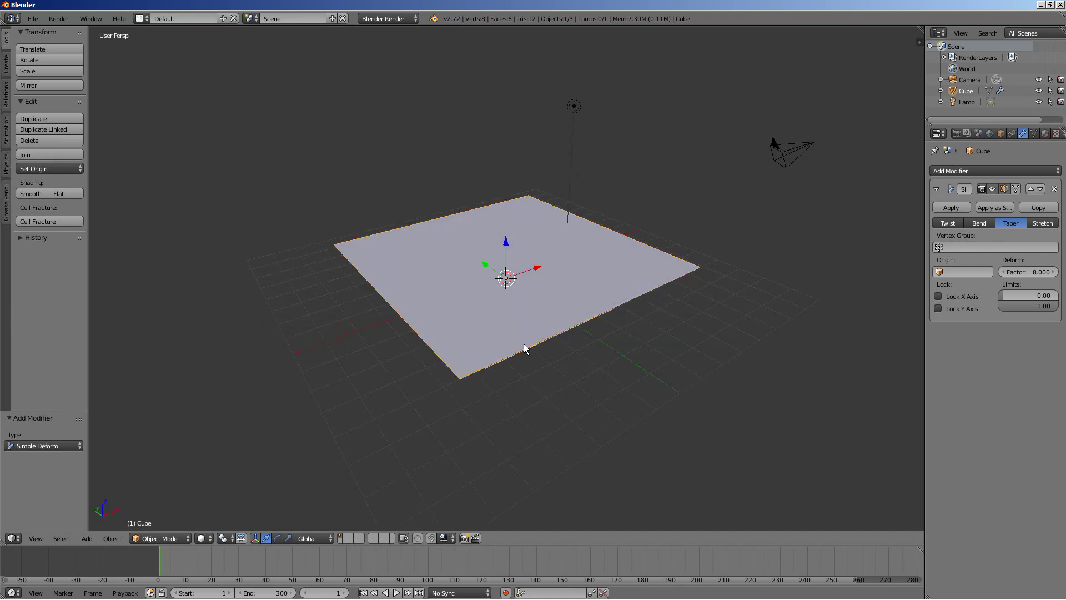
click(967, 175)
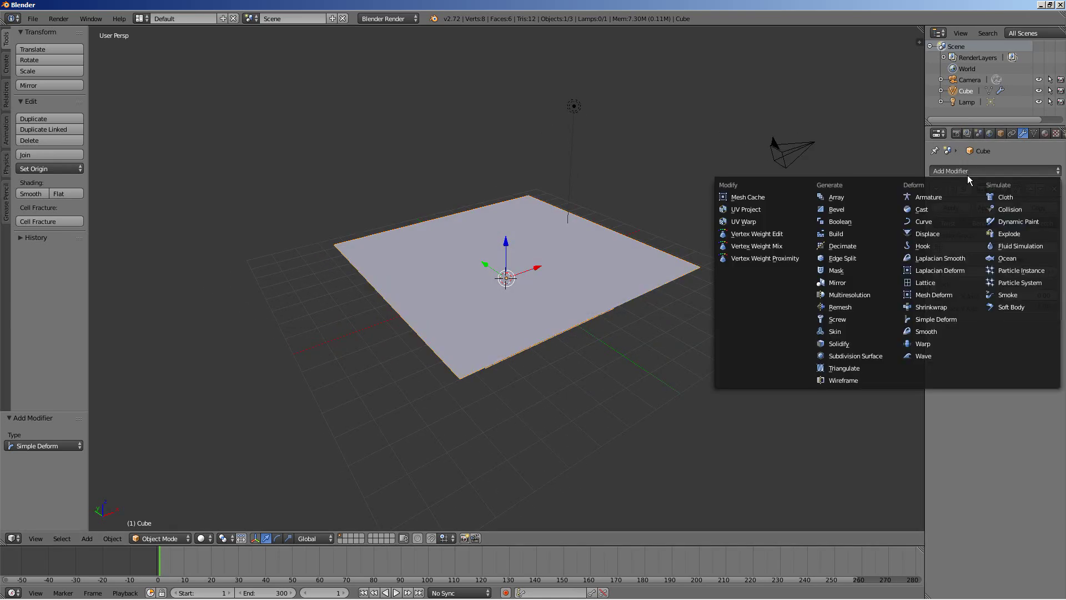
click(847, 198)
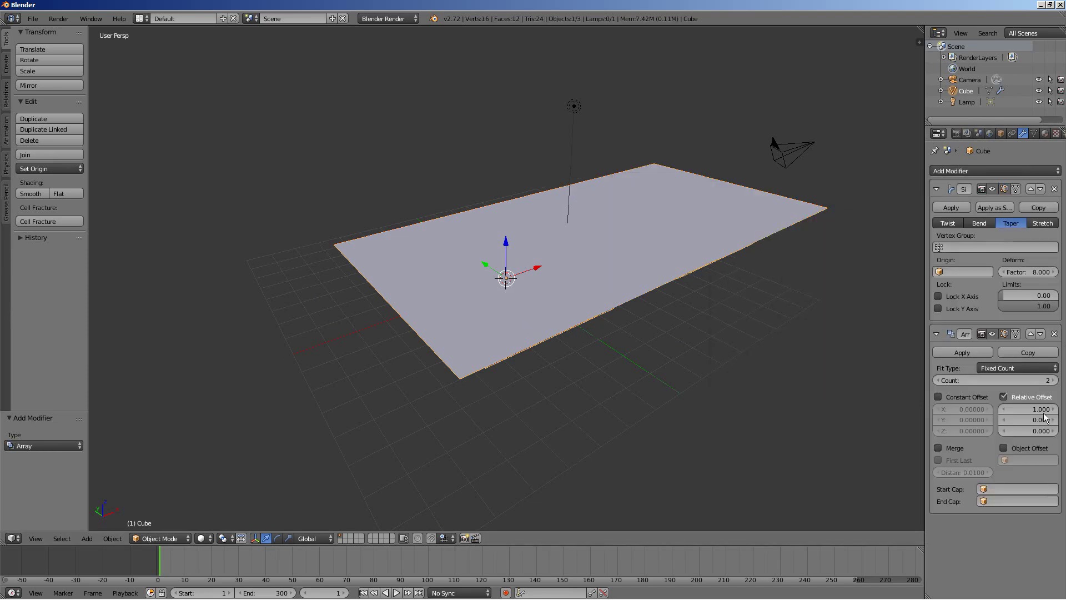
Step: Set the array's relative offset to 0 on X and 1 on Z to stack the copies vertically
click(1033, 410)
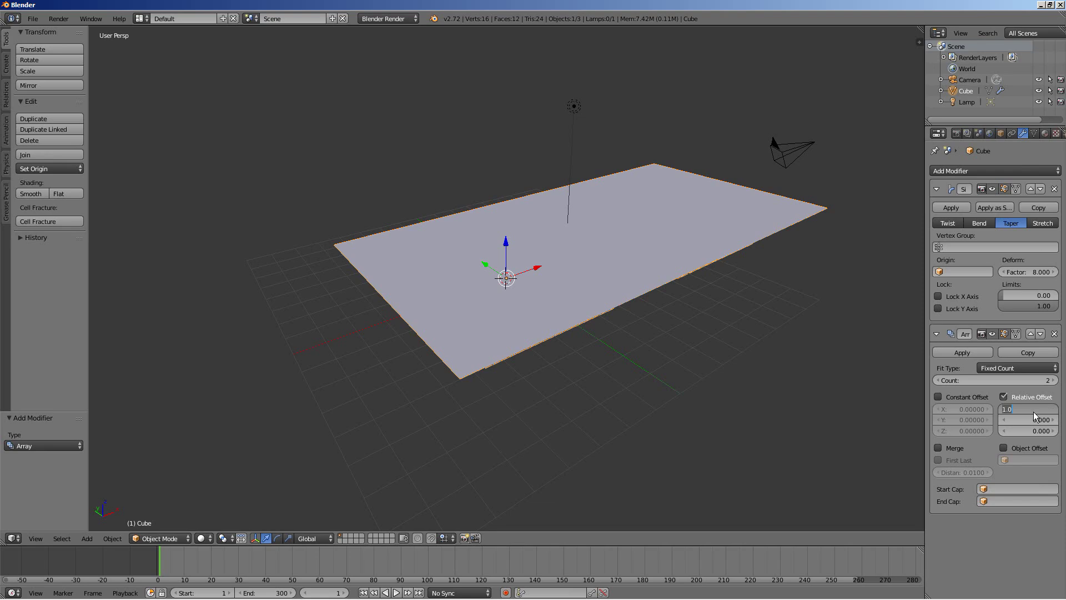
text(0)
key(Tab)
key(Tab)
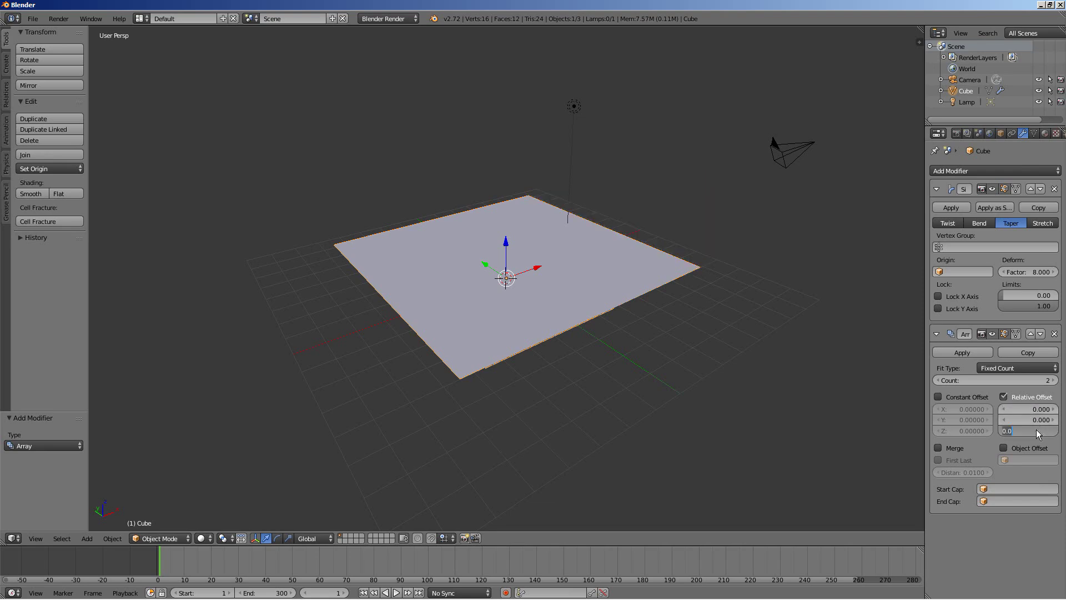
text(1)
key(Return)
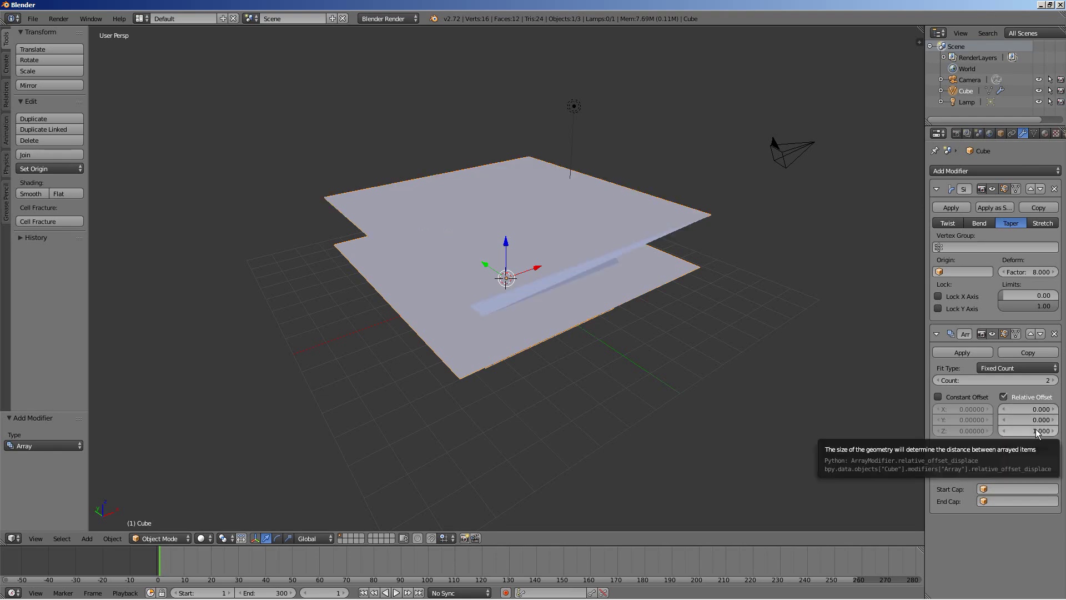
Step: Increase the array count to 8 to make a taller stack of tapered shapes
middle_drag(583, 396, 614, 378)
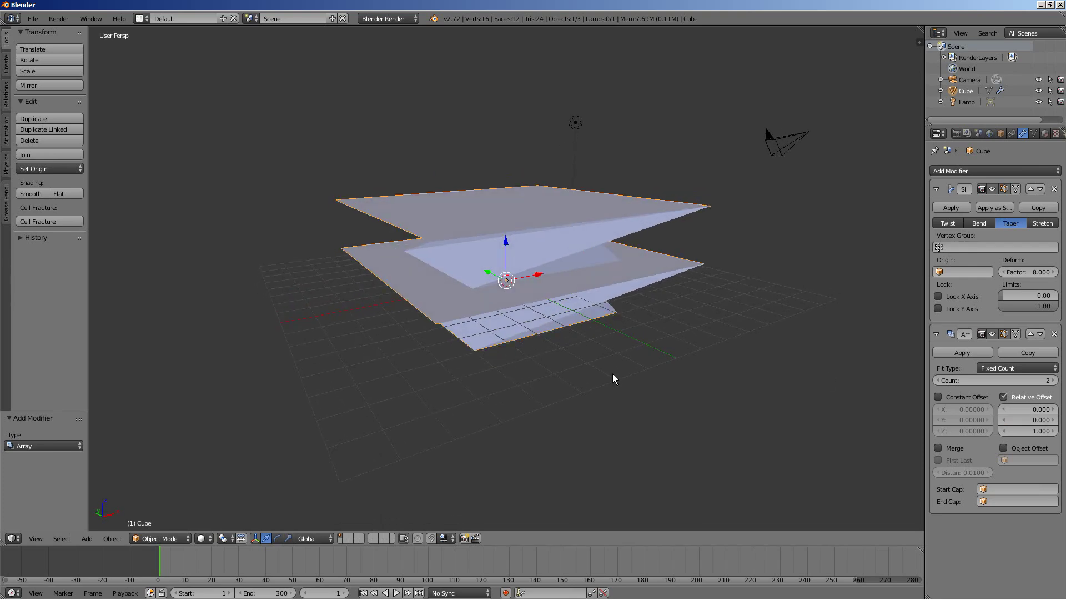
click(1052, 380)
click(1053, 380)
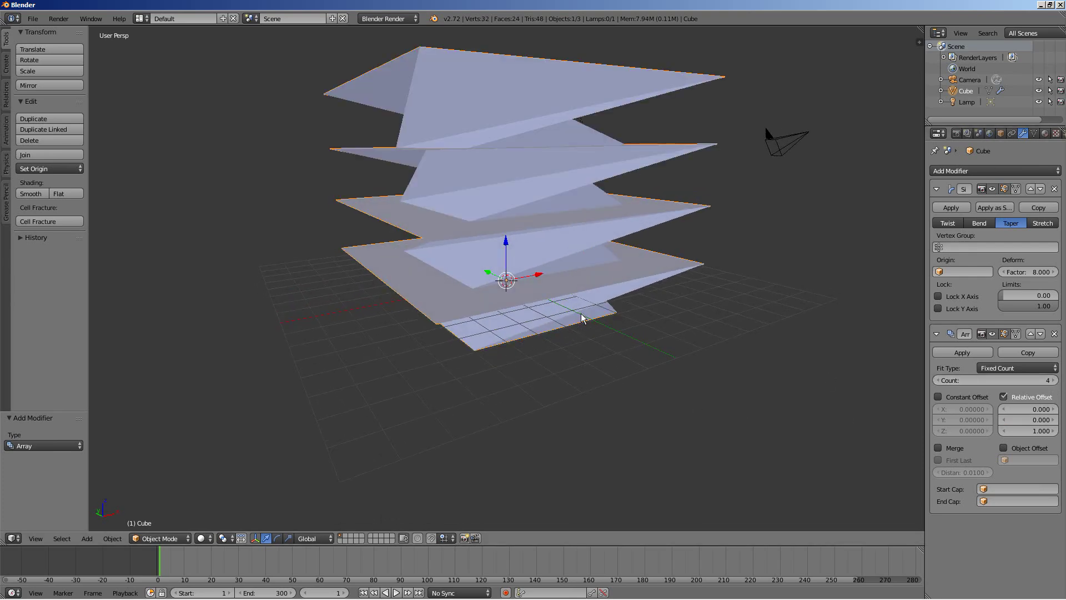
middle_drag(582, 322, 580, 407)
click(1052, 380)
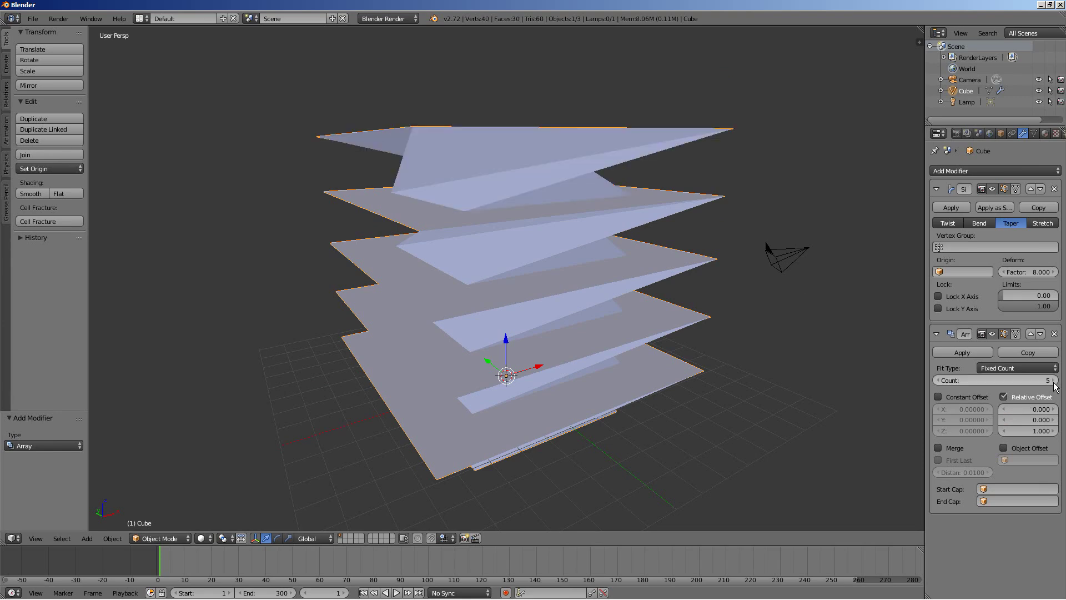
click(1053, 380)
click(1052, 381)
scroll(588, 425, down, 4)
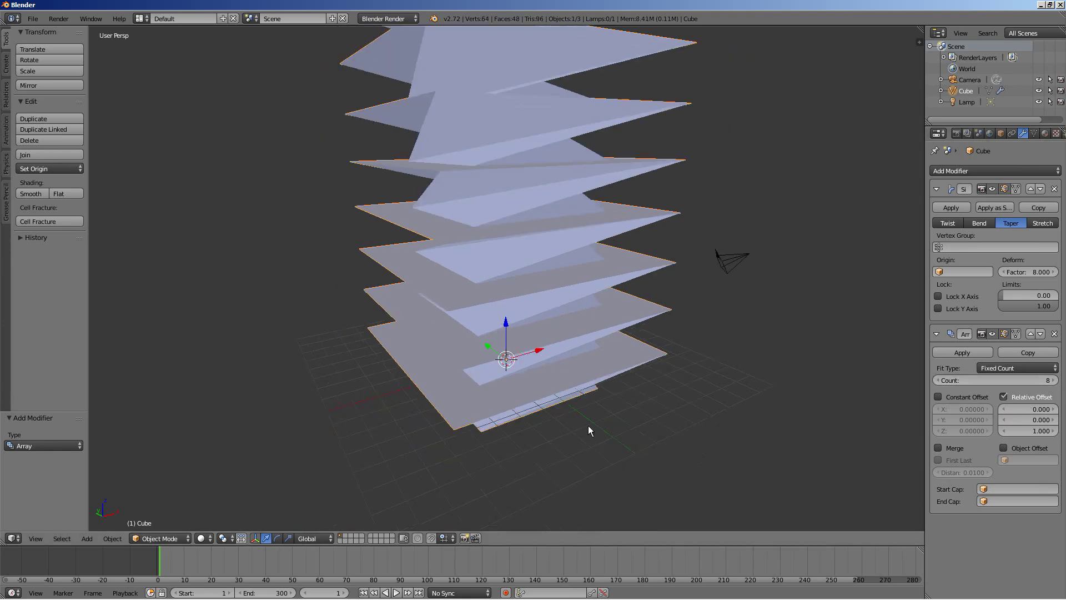
mouse_move(588, 425)
middle_down()
mouse_move(585, 389)
mouse_move(597, 443)
middle_up()
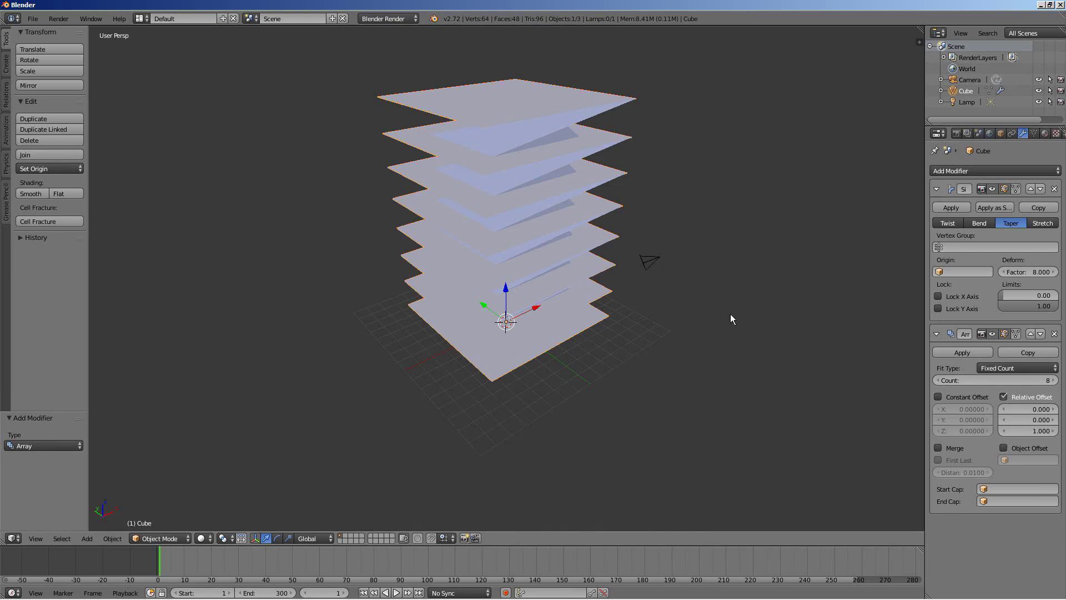
Step: Add a Remesh modifier to the stacked array
click(981, 170)
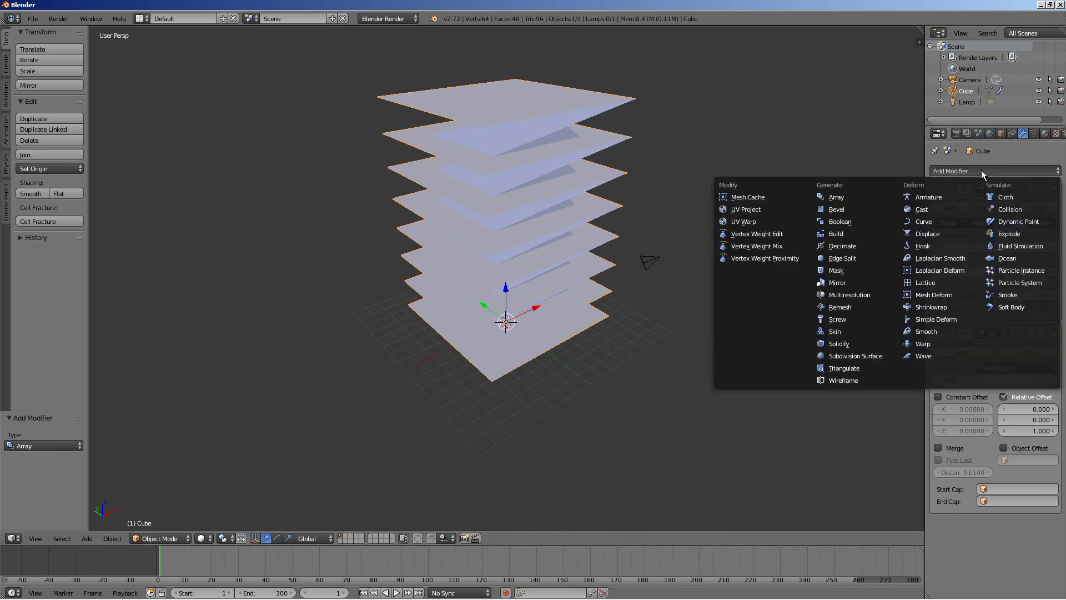
click(861, 308)
middle_drag(777, 344, 697, 319)
scroll(1022, 447, down, 2)
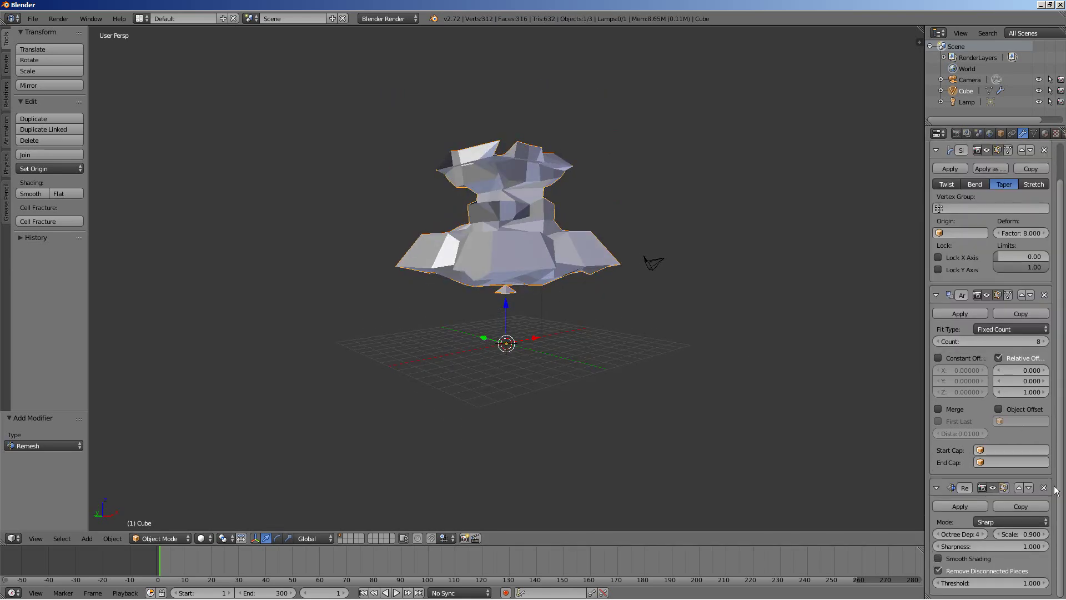
Step: Set the Remesh mode to Blocks and disable Remove Disconnected Pieces
click(1003, 522)
click(1001, 511)
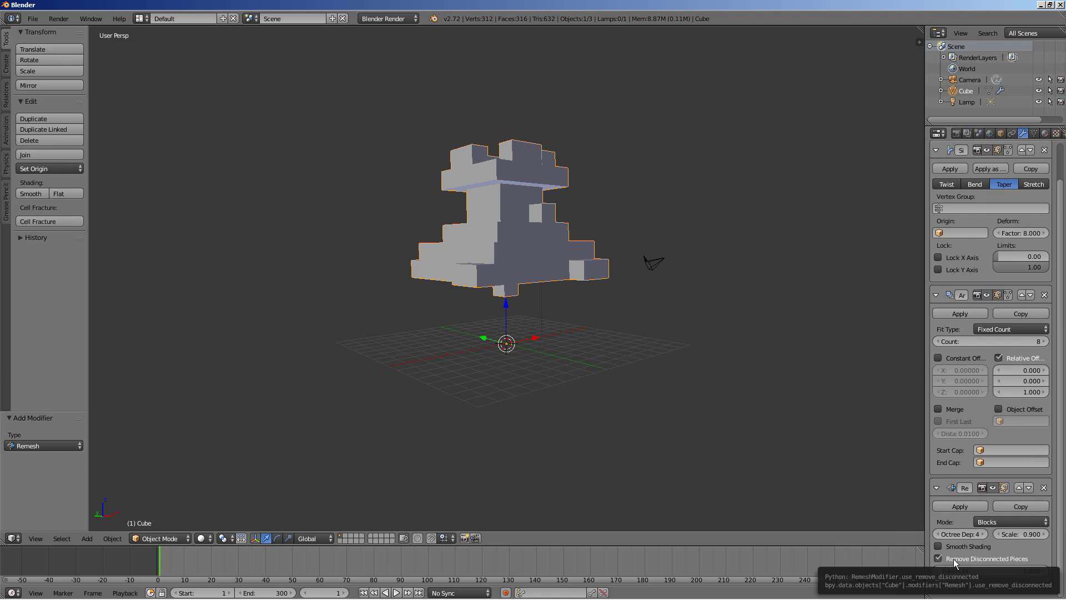
click(938, 557)
middle_drag(555, 445, 722, 480)
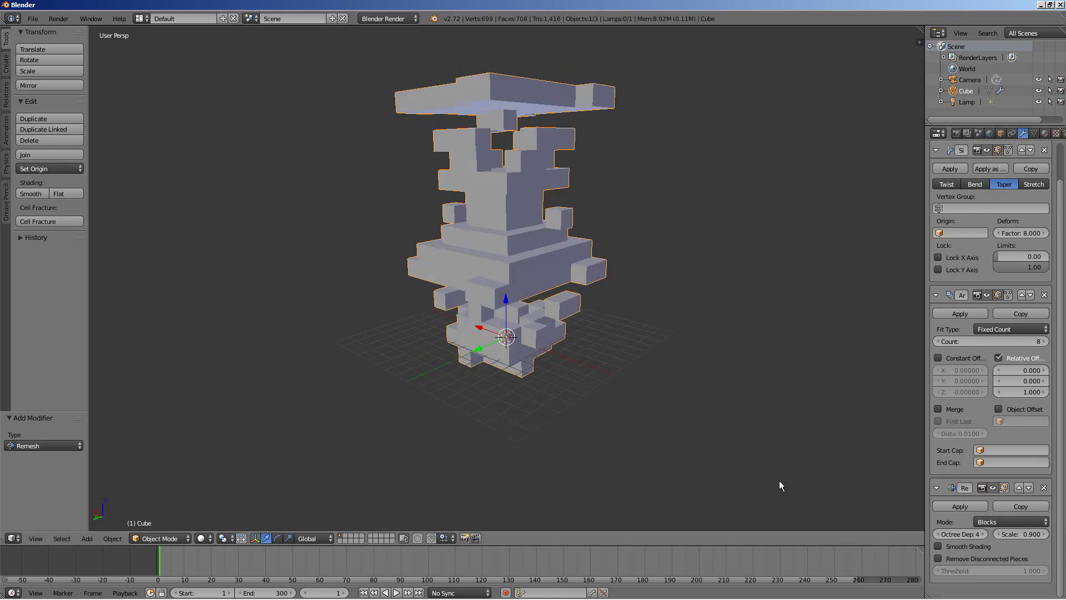
Step: Try a higher array count of 10, and settle on a count of 7
click(1045, 341)
click(1045, 341)
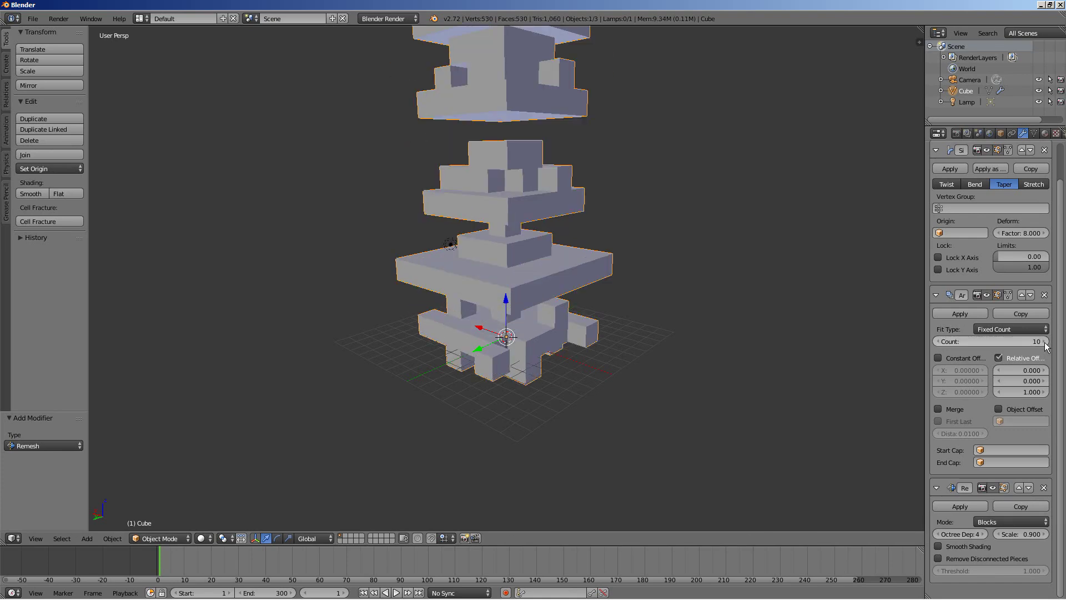
click(936, 341)
click(936, 340)
click(936, 341)
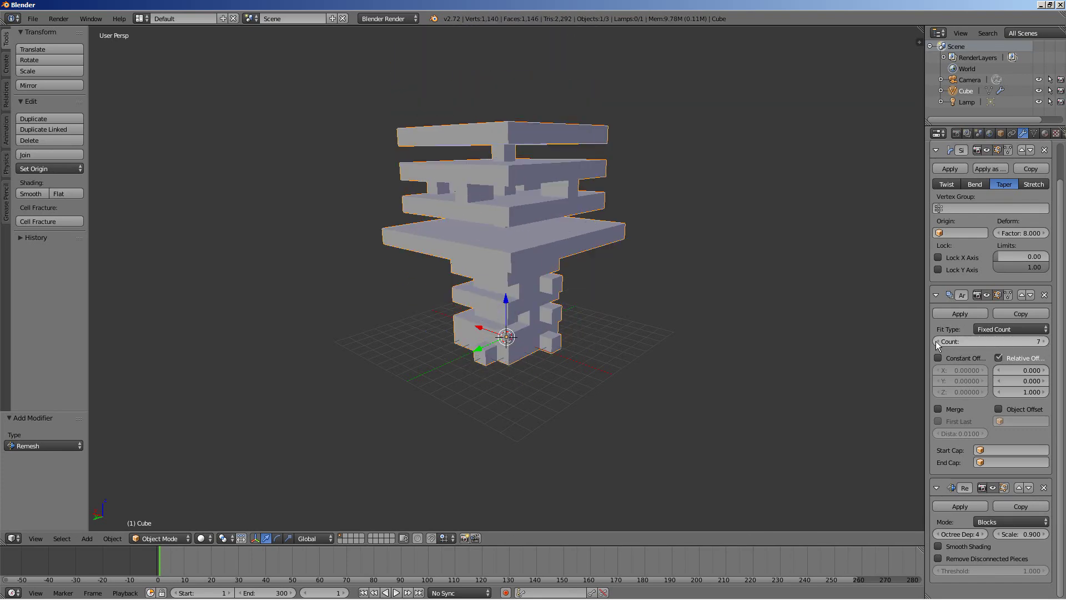
Step: Raise the Remesh octree depth to 5 for finer blocks
middle_drag(522, 442, 516, 464)
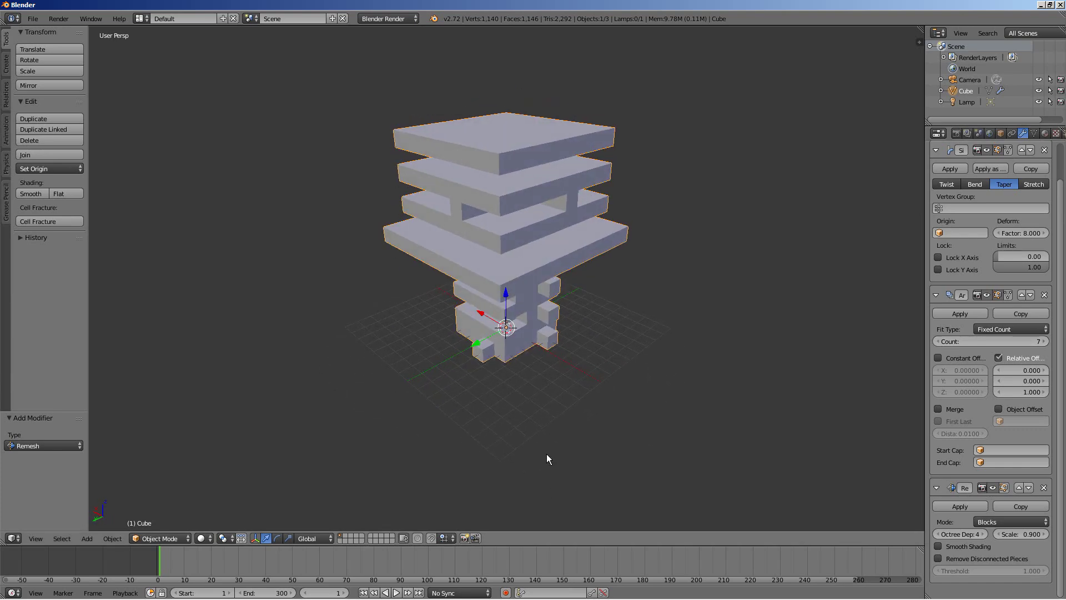
click(982, 534)
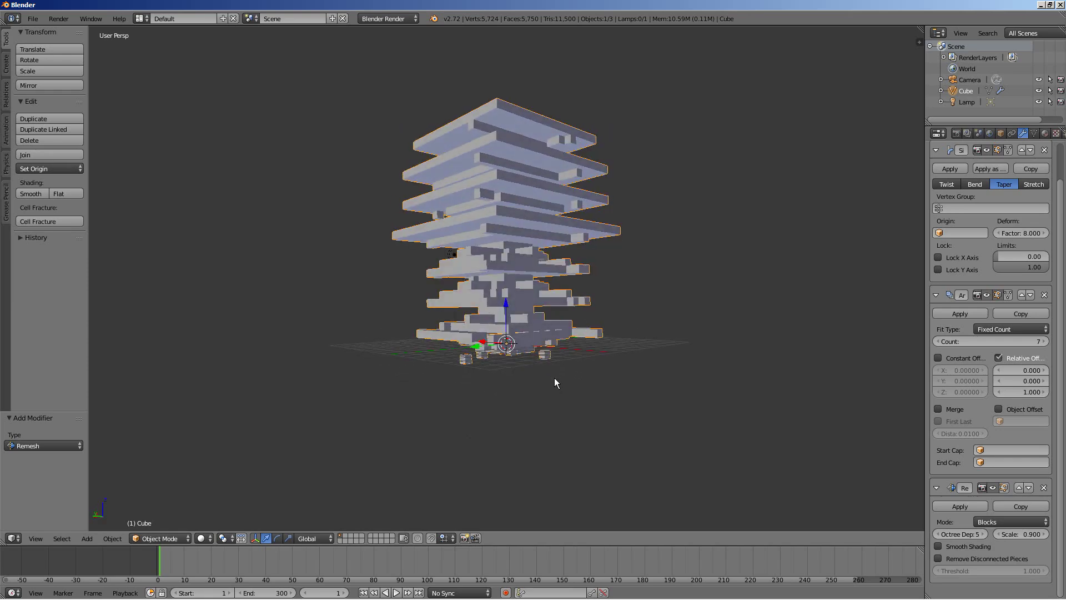
middle_drag(554, 377, 694, 420)
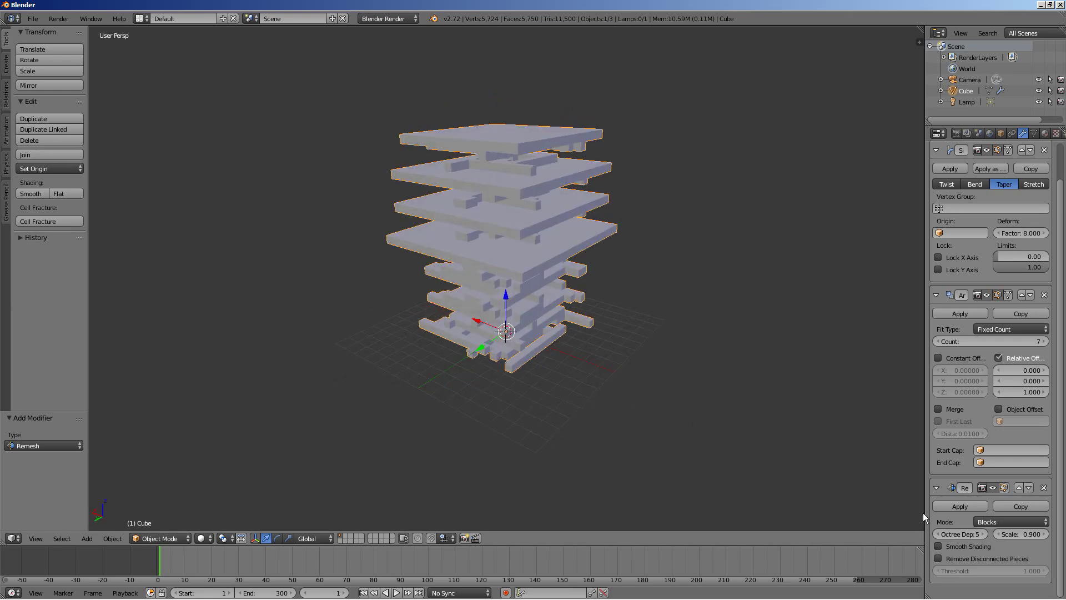
Step: Lower the Remesh octree depth to 4 for coarser blocks
click(938, 534)
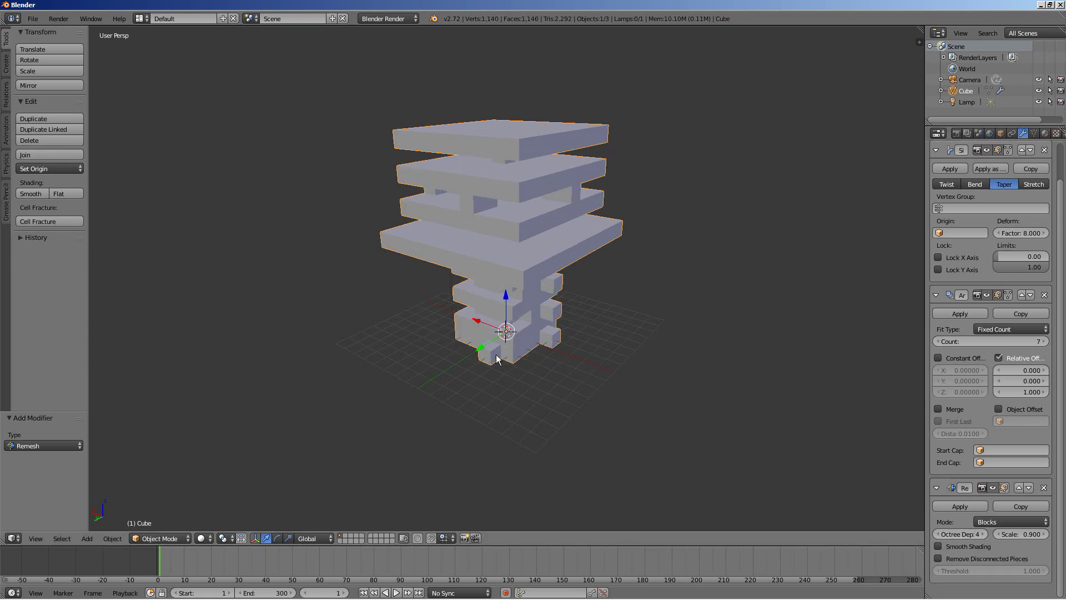
middle_drag(562, 358, 777, 267)
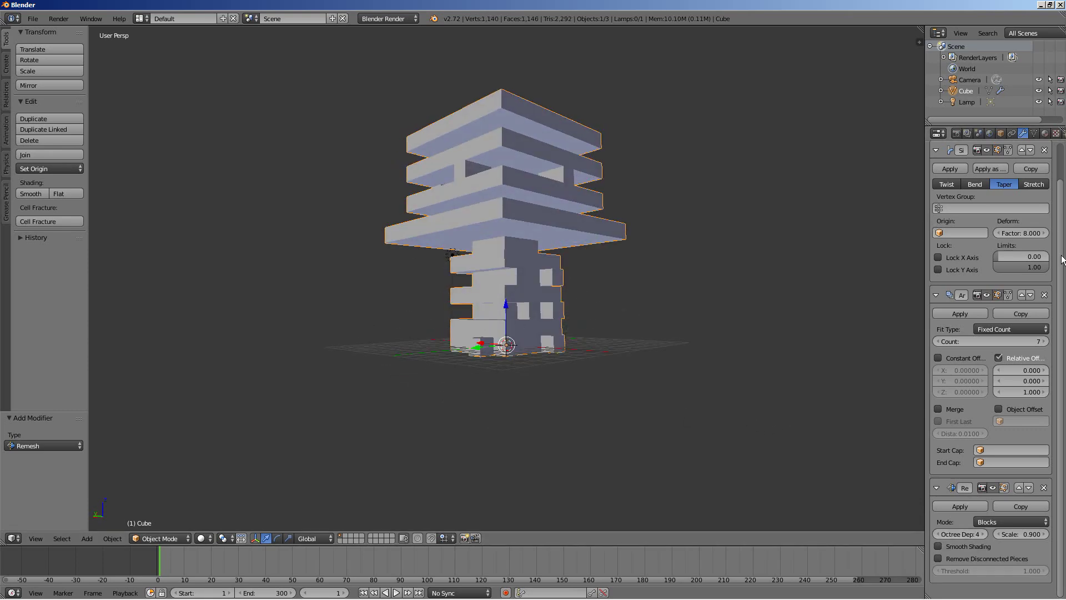
Step: Add a second Simple Deform modifier after the Remesh and set it to Taper
scroll(998, 175, up, 3)
click(997, 173)
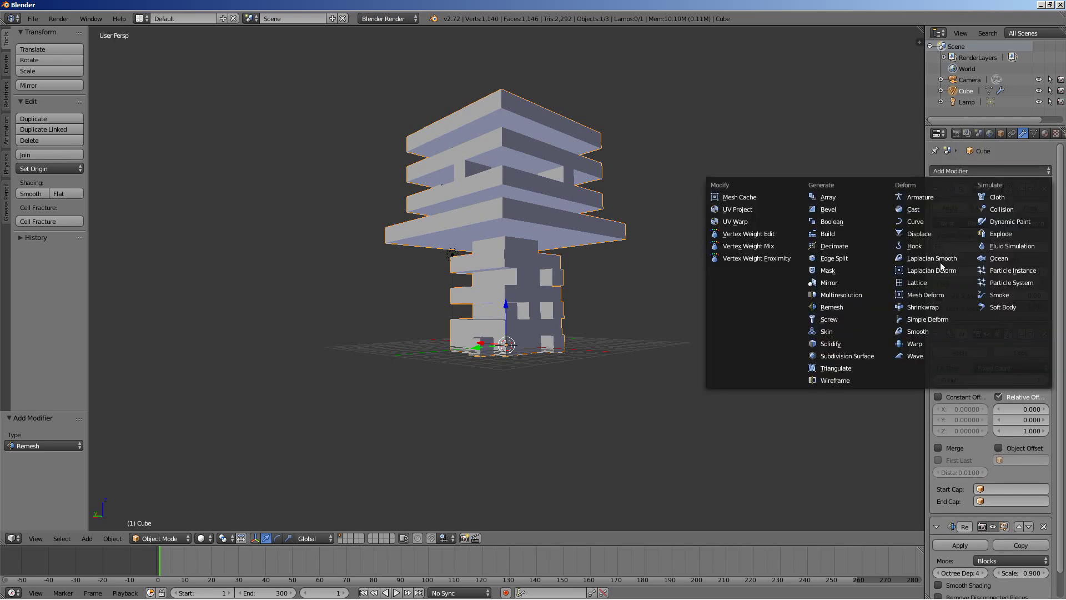
click(932, 321)
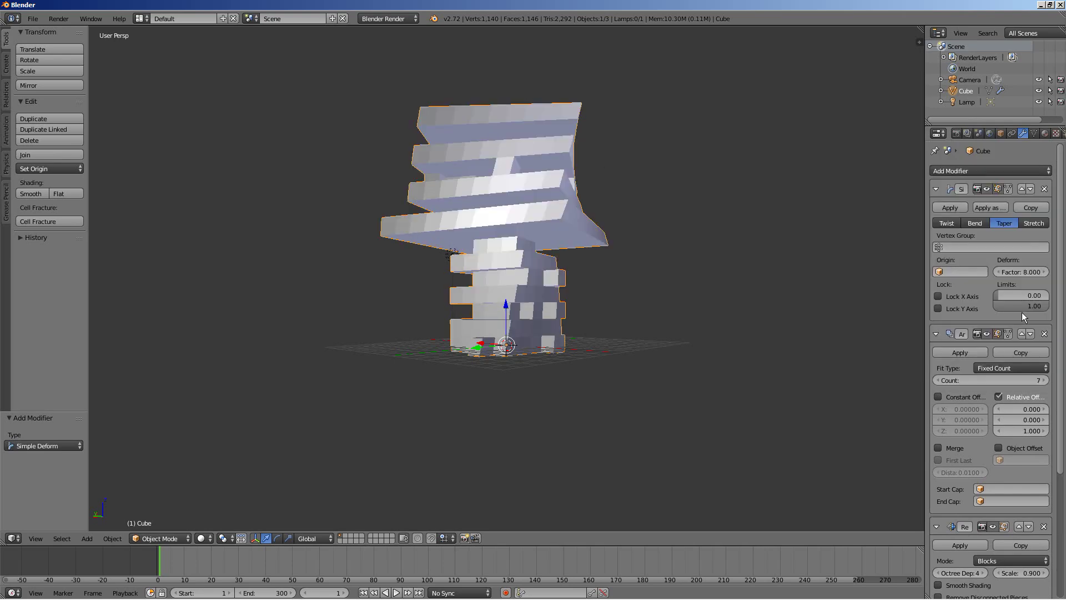
scroll(1055, 333, down, 8)
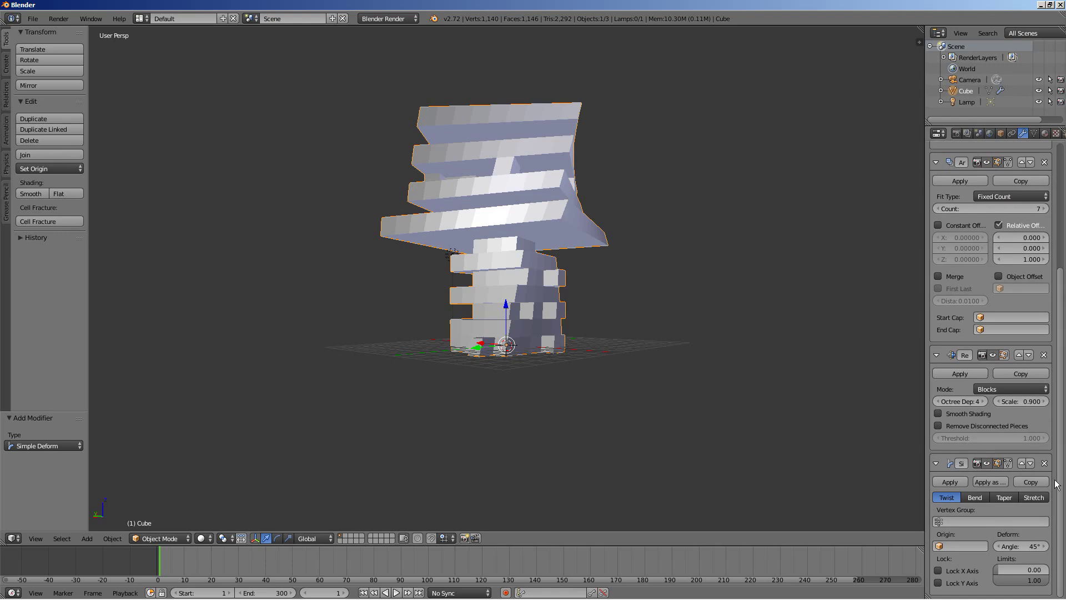
click(1003, 498)
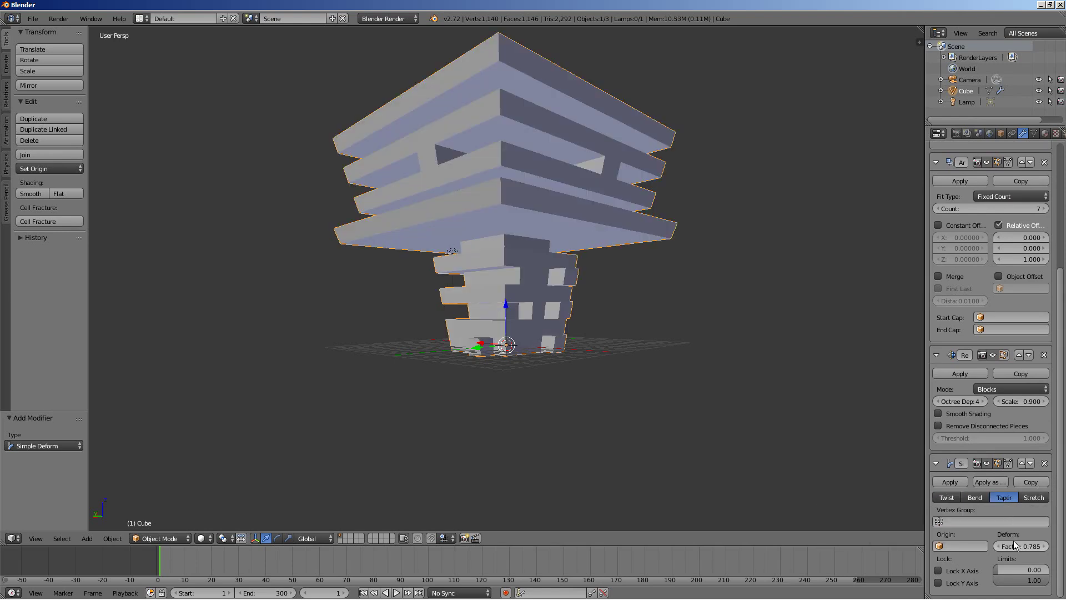
Step: Try a factor of about -0.905 on the new taper and inspect the narrowed tower from several angles
drag(1020, 547, 898, 521)
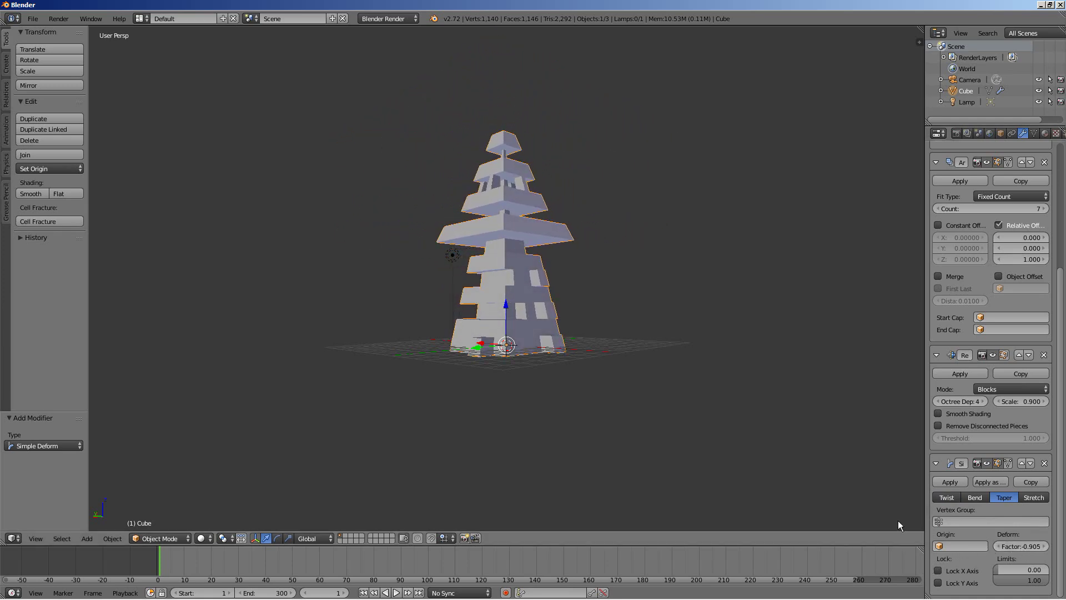
middle_drag(631, 429, 554, 392)
scroll(554, 392, up, 4)
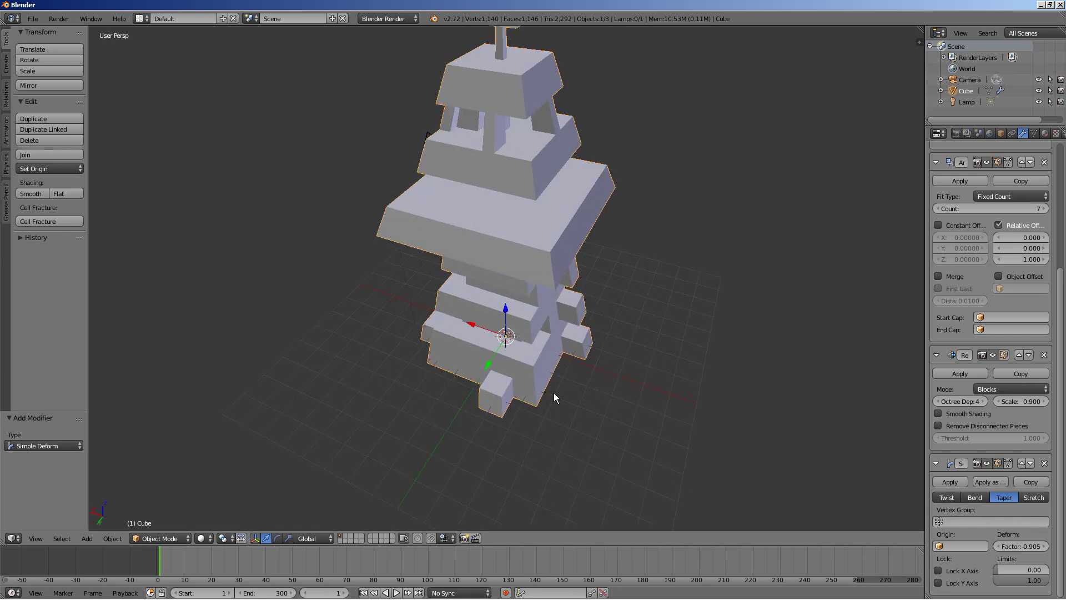
scroll(536, 338, down, 3)
middle_drag(536, 338, 520, 403)
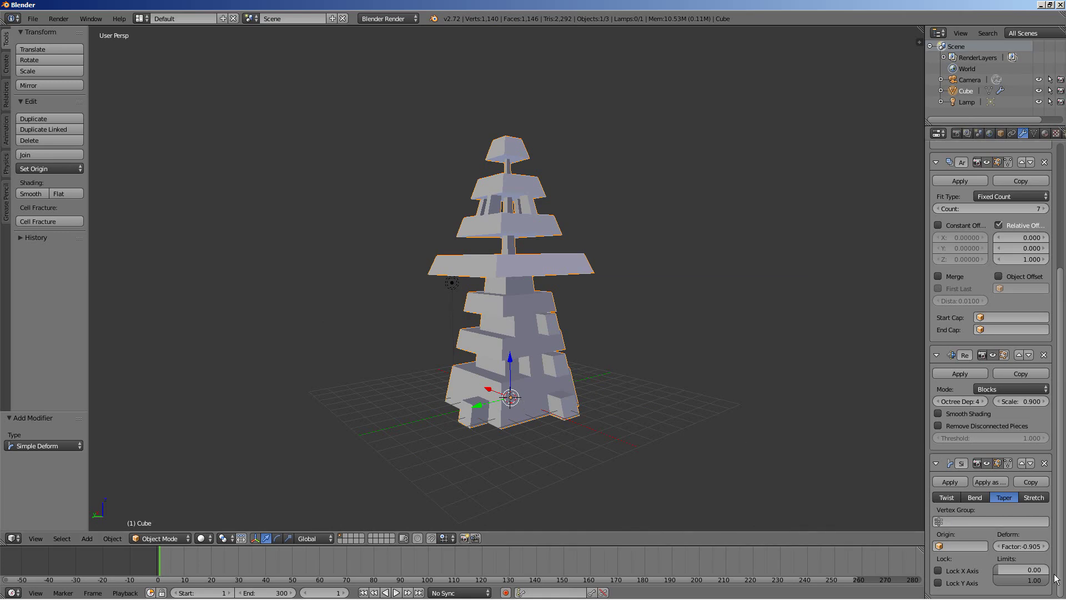
Step: Set the second taper's factor to -1
drag(1030, 546, 997, 561)
text(-1)
key(Return)
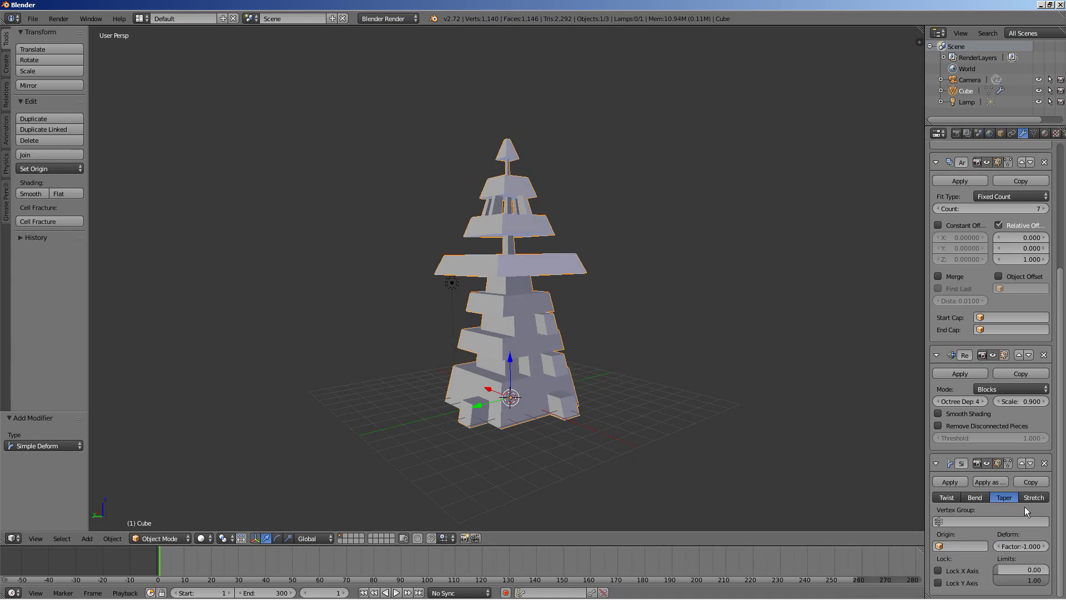
Step: Raise the second taper's factor in small increments to -0.900 to blunt the tower's tip
click(997, 545)
click(1043, 547)
click(1044, 547)
click(1043, 546)
click(1043, 546)
click(1043, 546)
click(1044, 546)
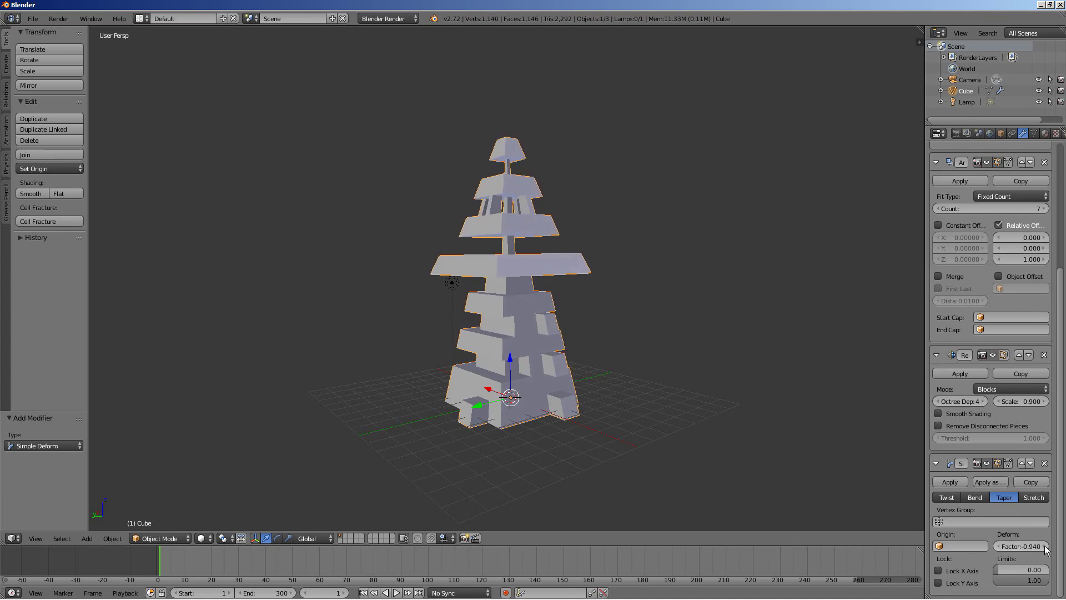
click(1043, 546)
click(1044, 547)
click(1044, 546)
click(1044, 546)
click(1044, 546)
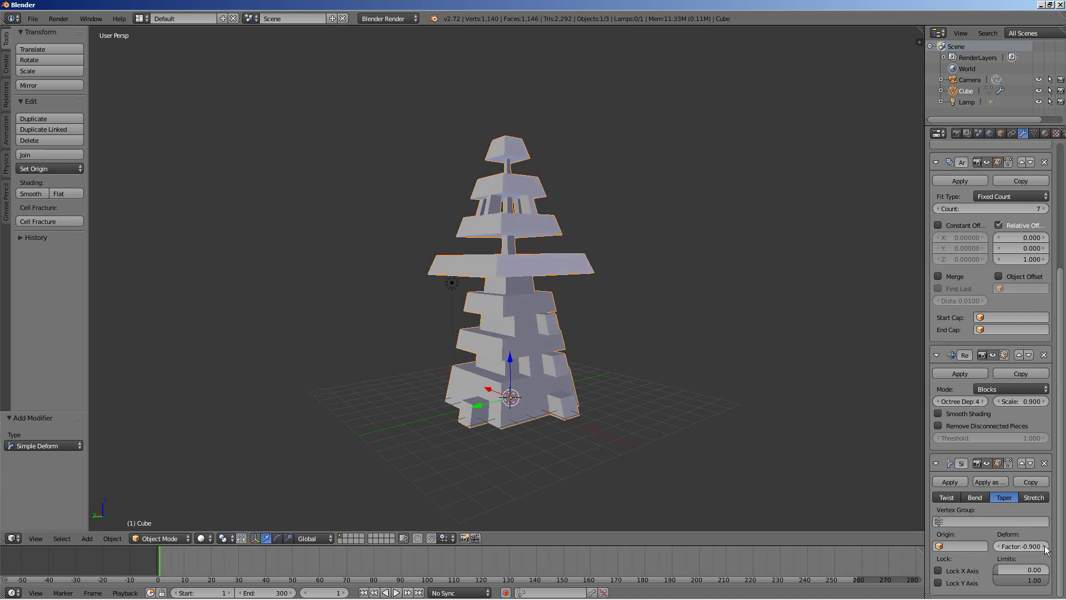
key(ctrl+z)
Step: Add a Bevel modifier to the tapered tower
scroll(983, 351, up, 5)
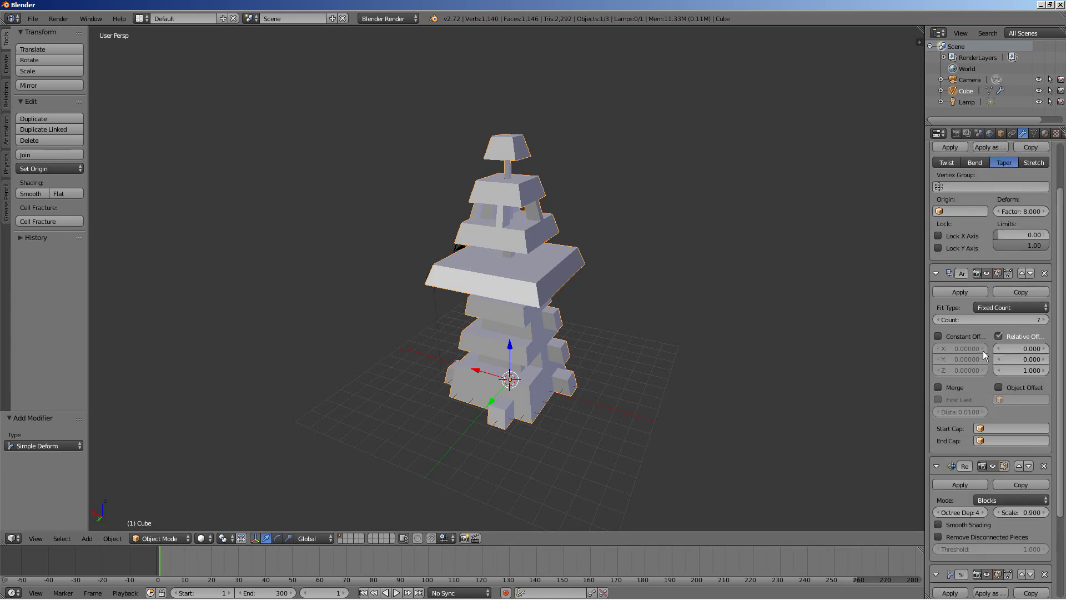
click(959, 171)
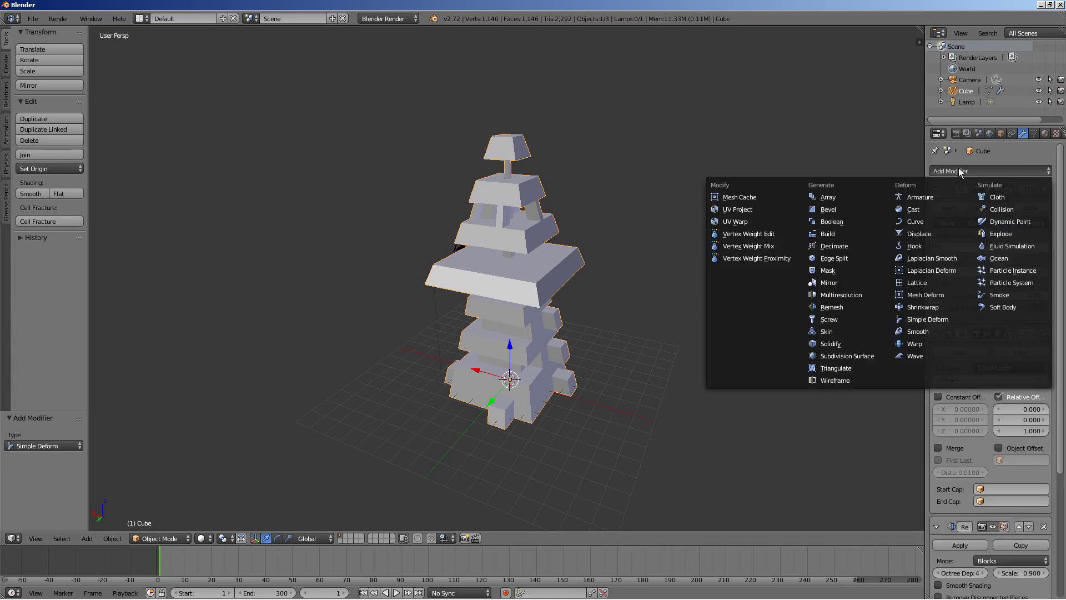
click(845, 211)
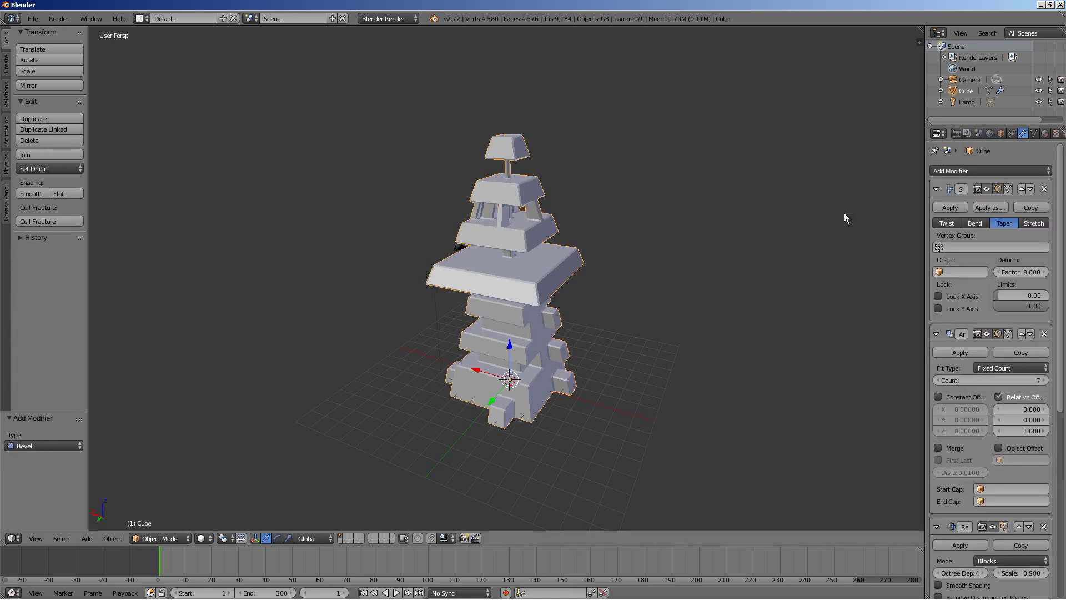
scroll(528, 330, up, 3)
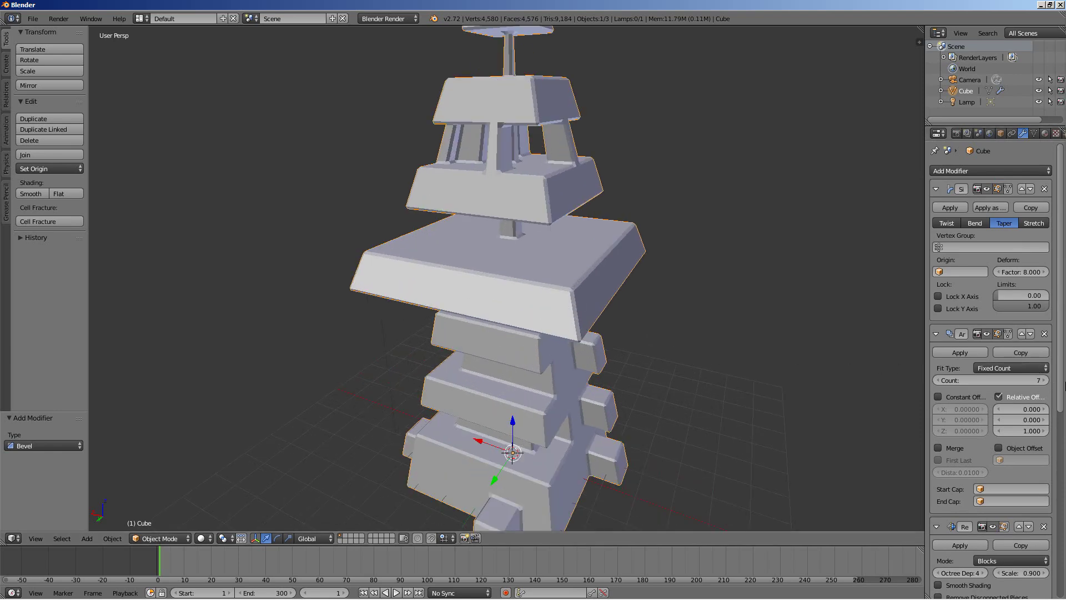
Step: Set the Bevel width to 0.01 for fine edges
scroll(1055, 386, down, 10)
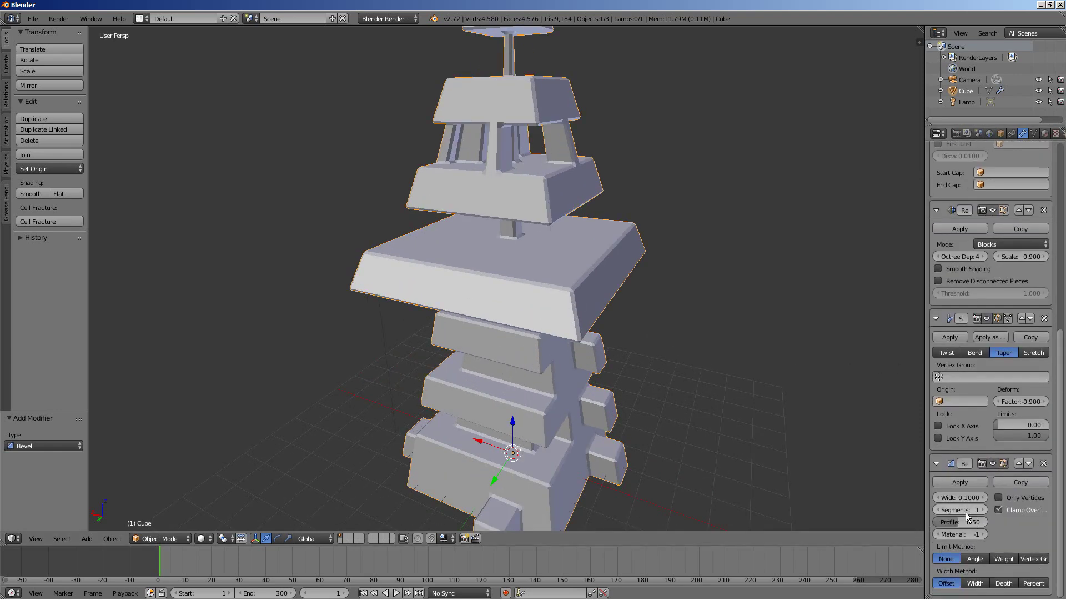
click(956, 497)
text(0)
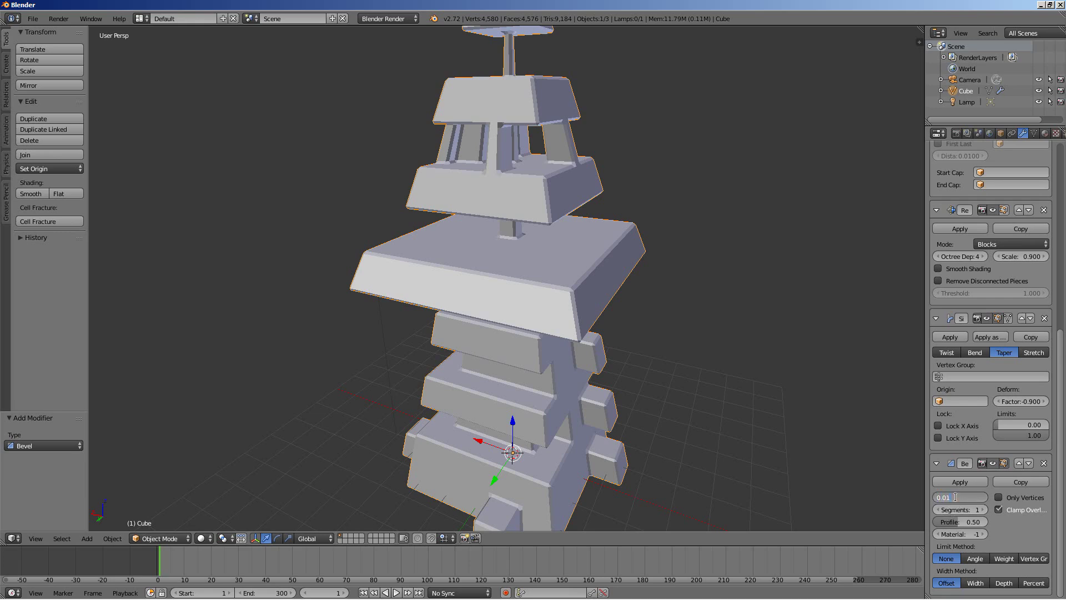
text(.01)
key(Return)
mouse_move(430, 421)
middle_down()
mouse_move(468, 355)
mouse_move(491, 348)
mouse_move(469, 408)
mouse_move(444, 410)
middle_up()
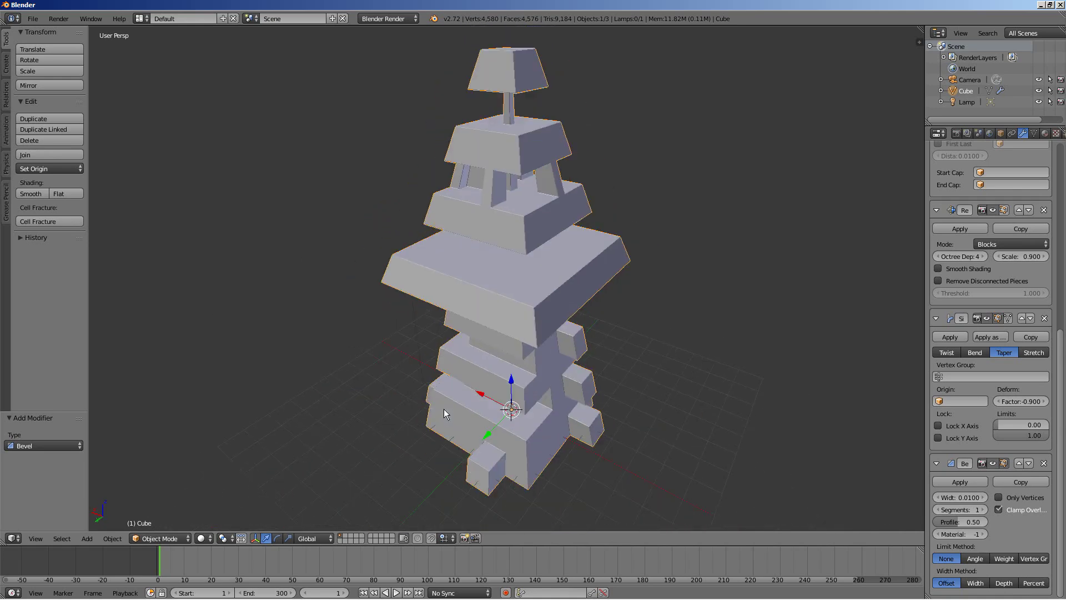
scroll(444, 408, down, 3)
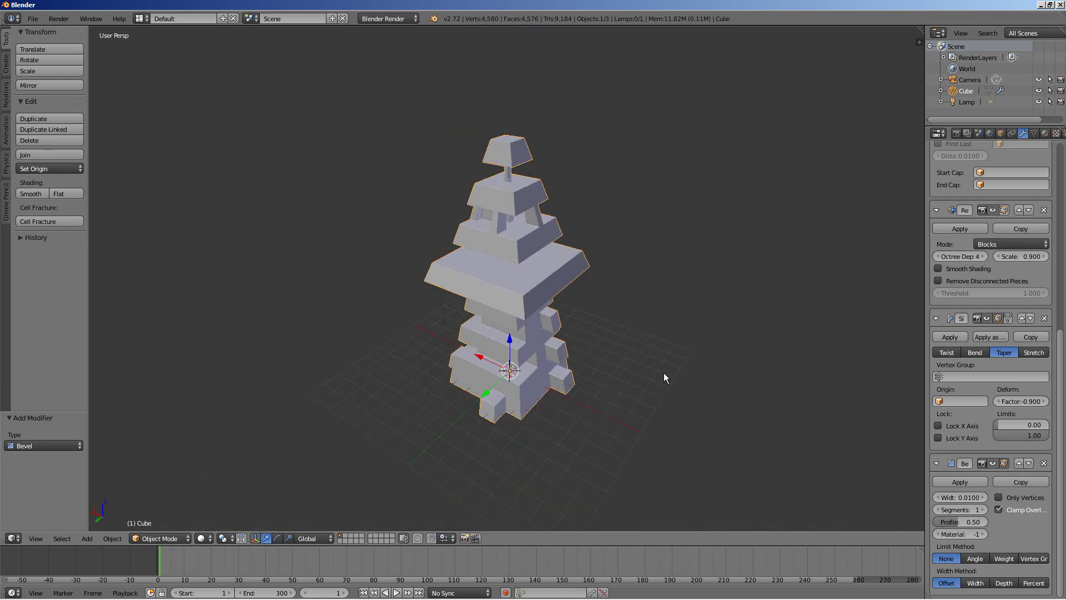
Step: Set the tower material's specular intensity to 0 and darken its diffuse colour to a medium-dark grey
scroll(990, 337, up, 10)
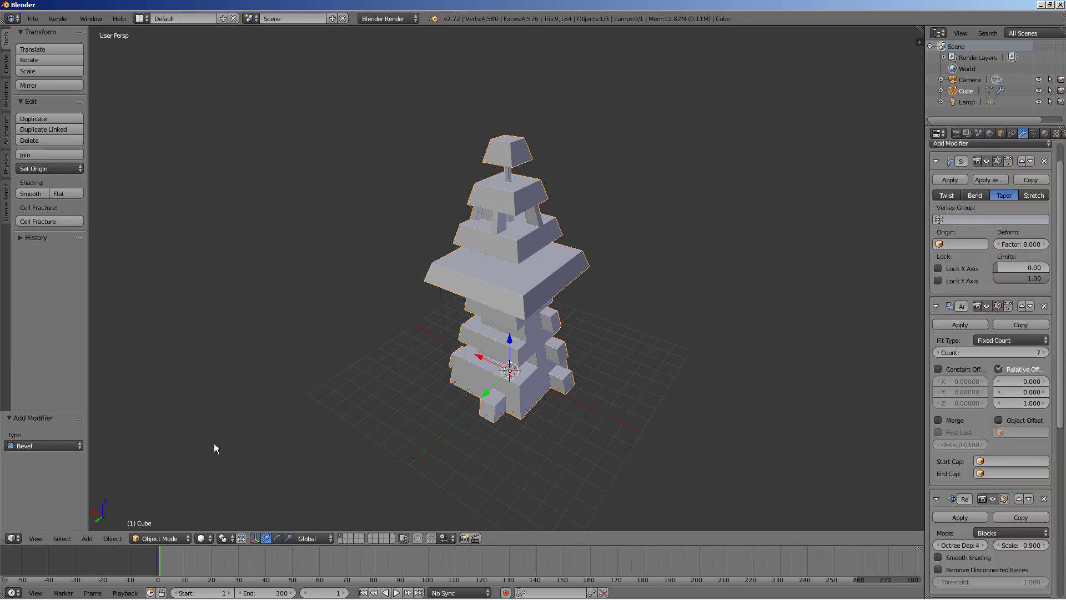
click(1044, 133)
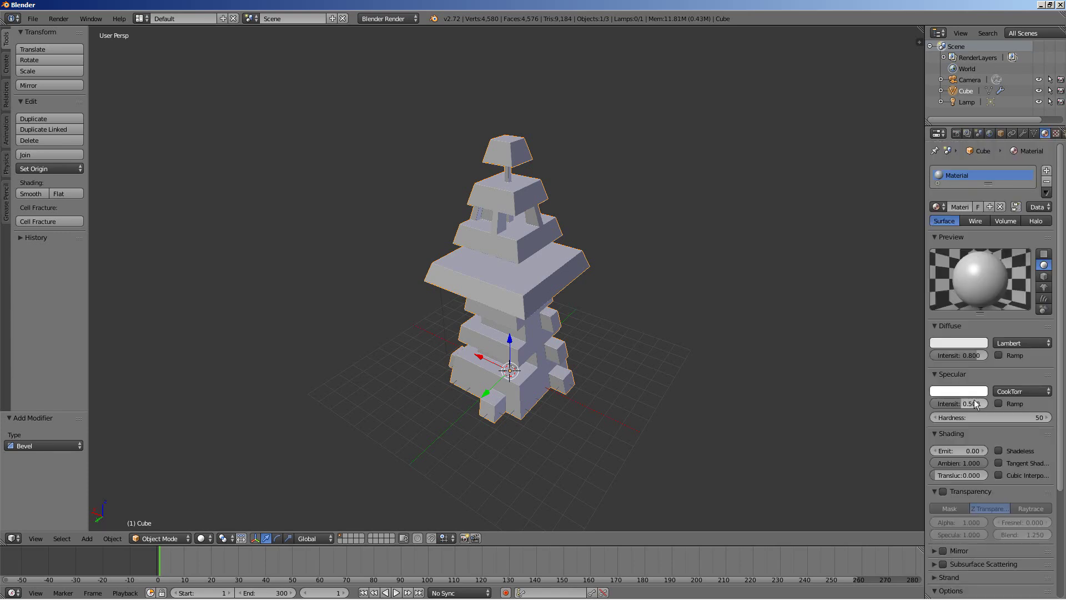
drag(961, 405, 906, 402)
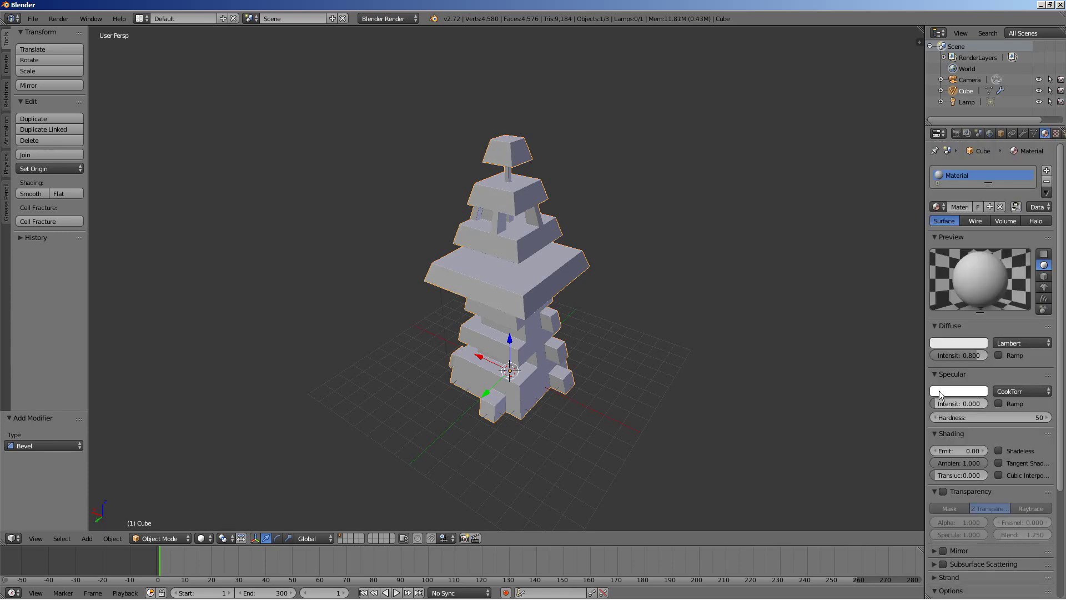
click(951, 343)
drag(981, 203, 982, 229)
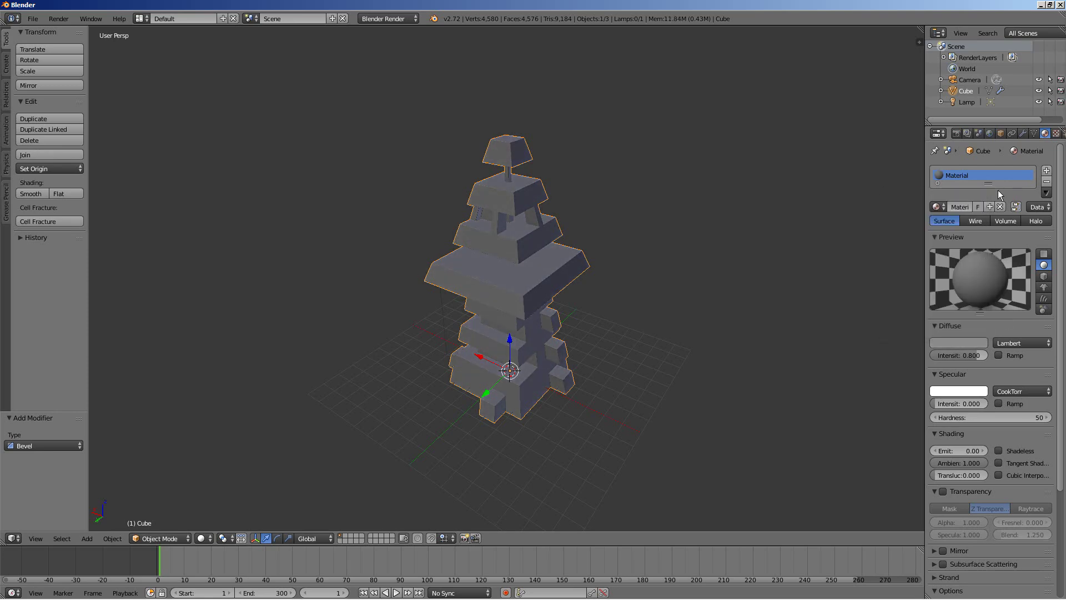
Step: Set the material's texture type to Clouds
click(1056, 133)
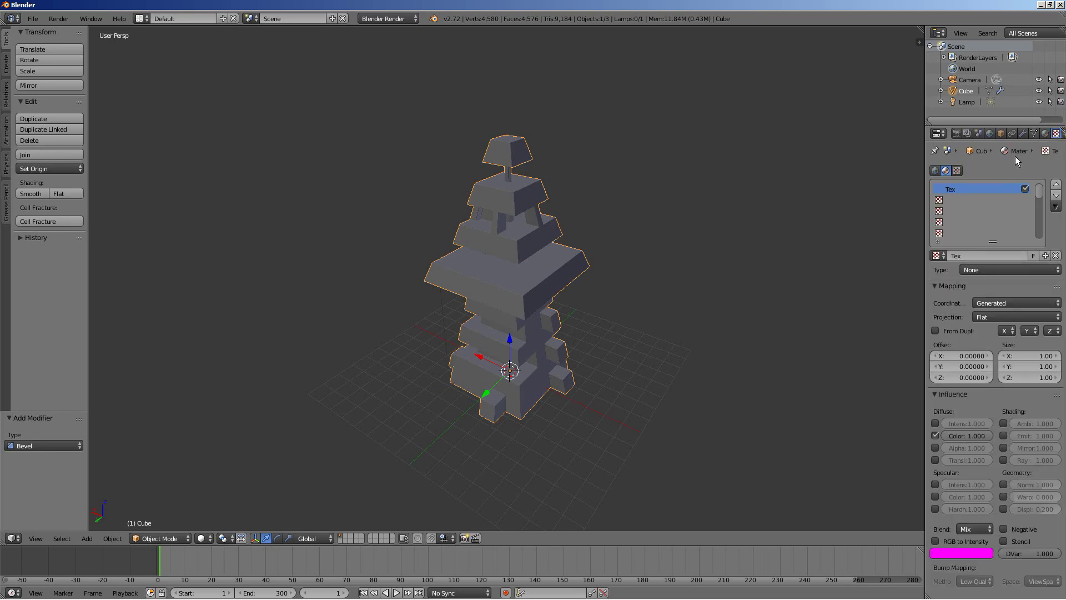
click(972, 270)
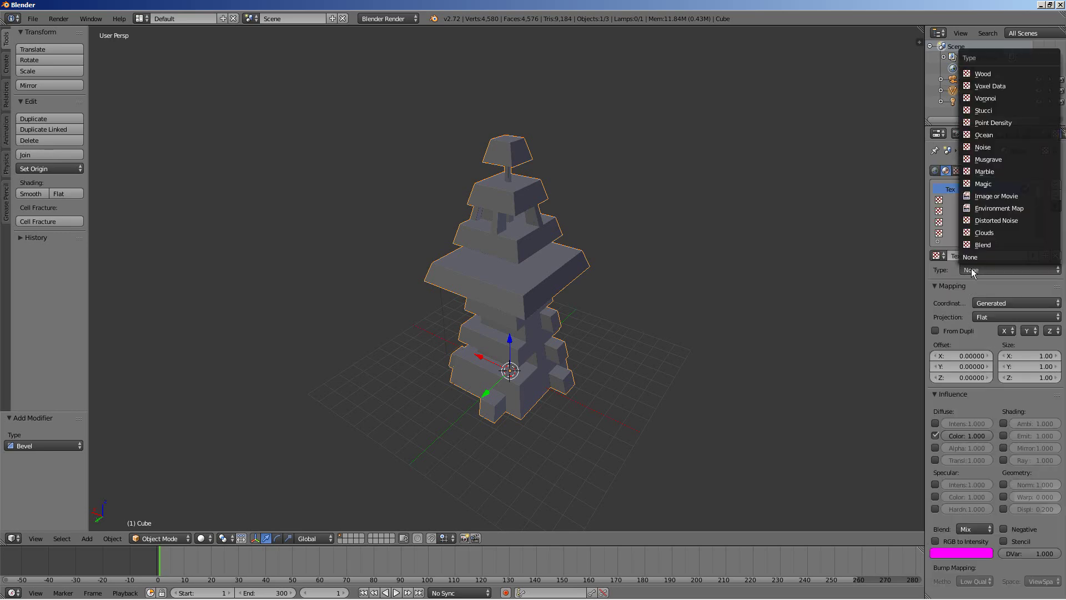
click(980, 233)
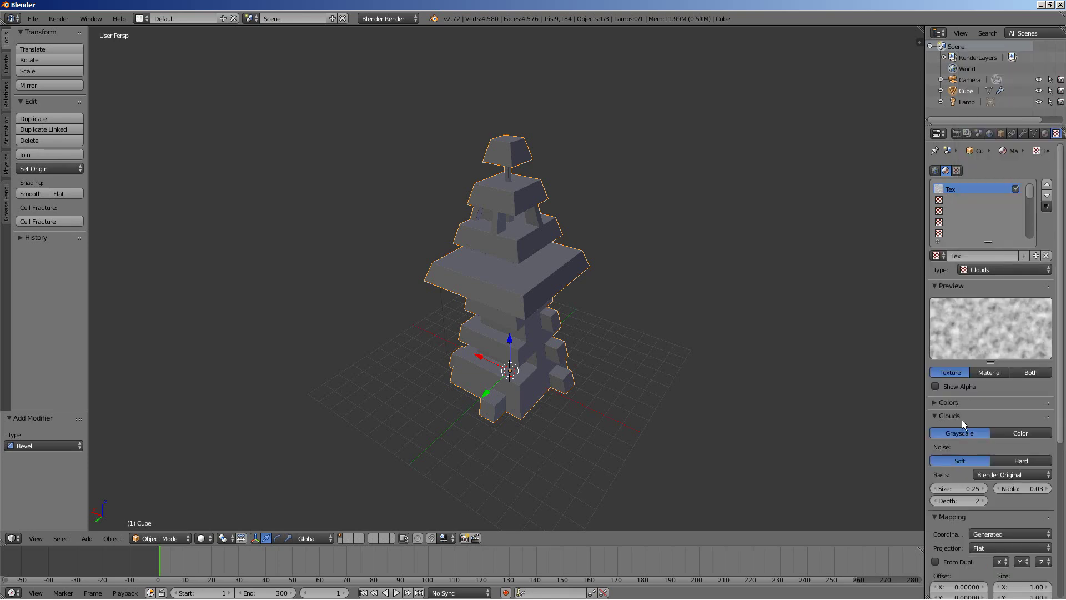
Step: Set the Clouds texture's noise basis to Cell Noise, its depth to 1 and its size to 6
click(1003, 474)
click(1001, 353)
click(935, 500)
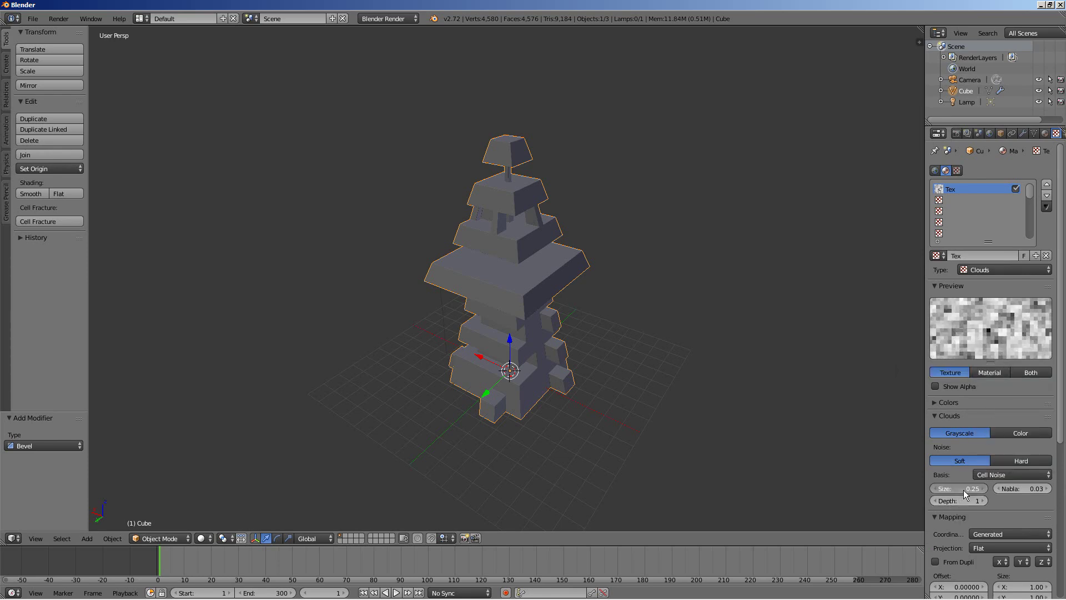
text(6)
key(Return)
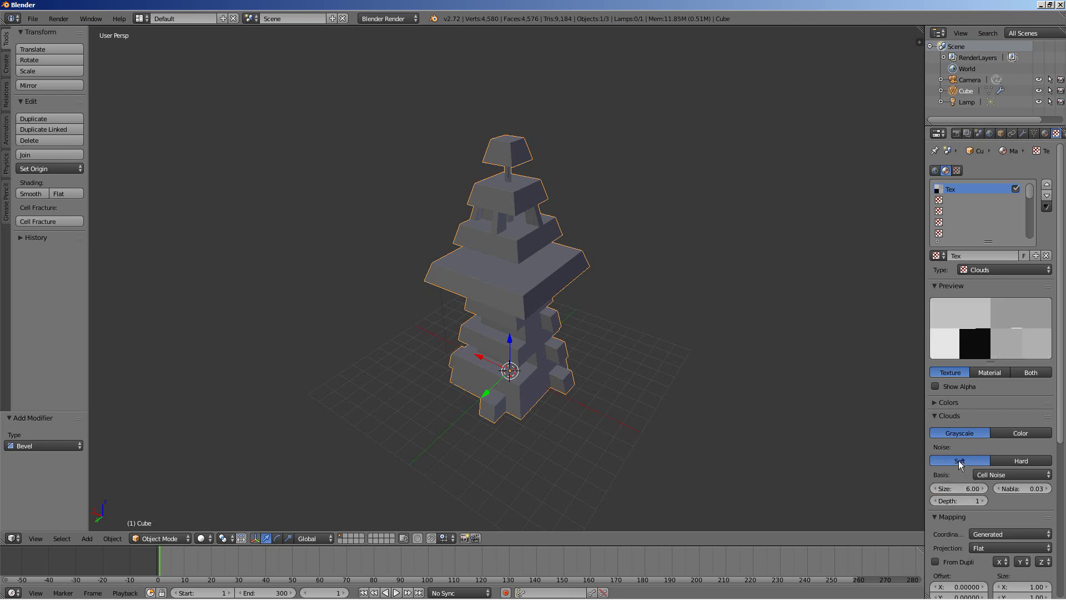
Step: Preview the texture and material together, and change the texture's influence colour to white
middle_drag(471, 391, 477, 399)
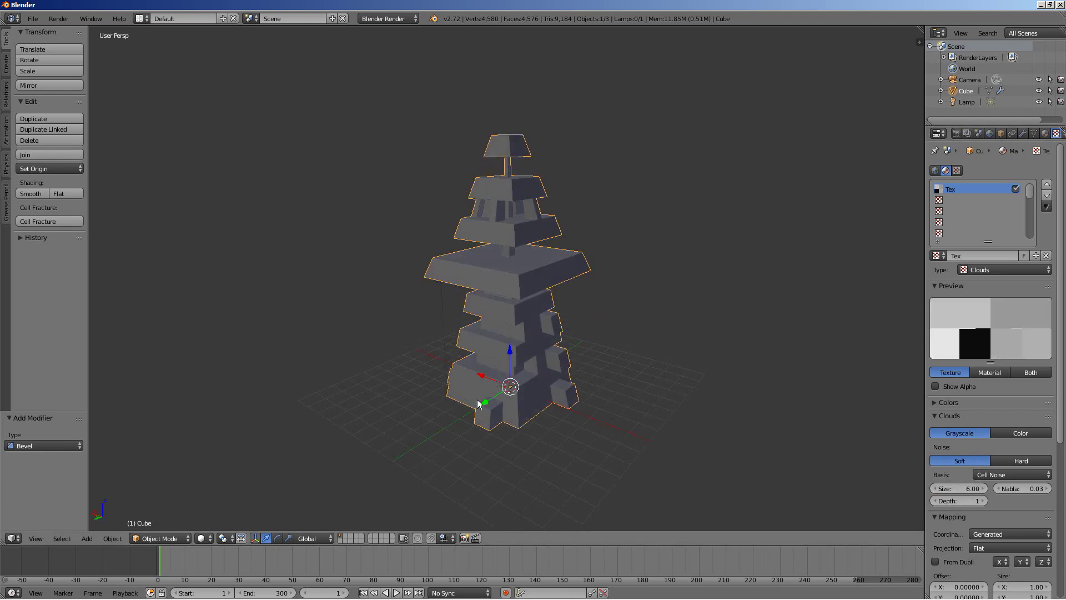
click(1028, 373)
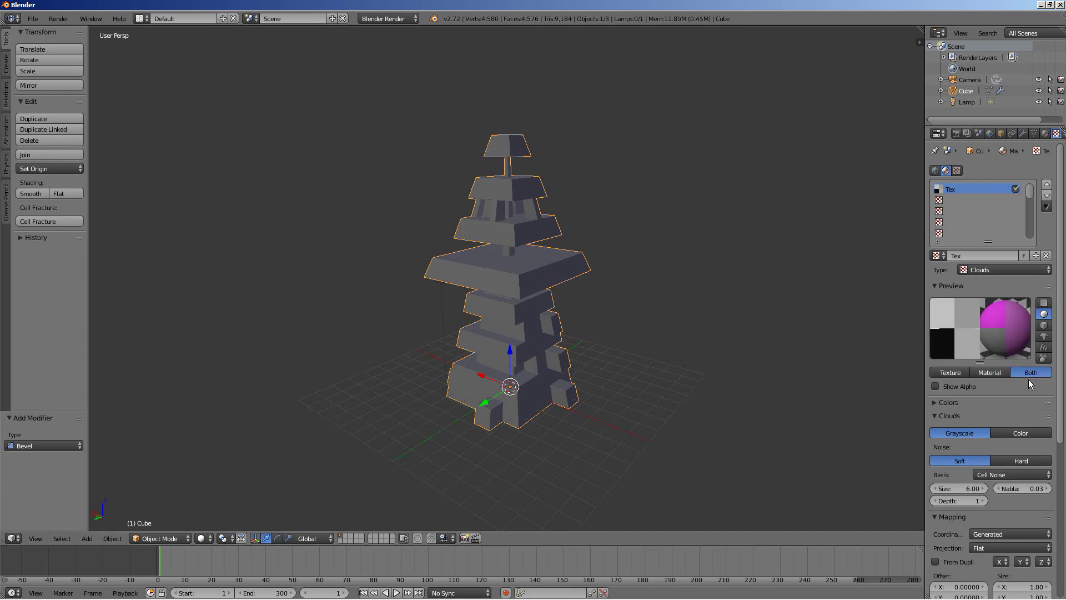
scroll(1009, 404, down, 3)
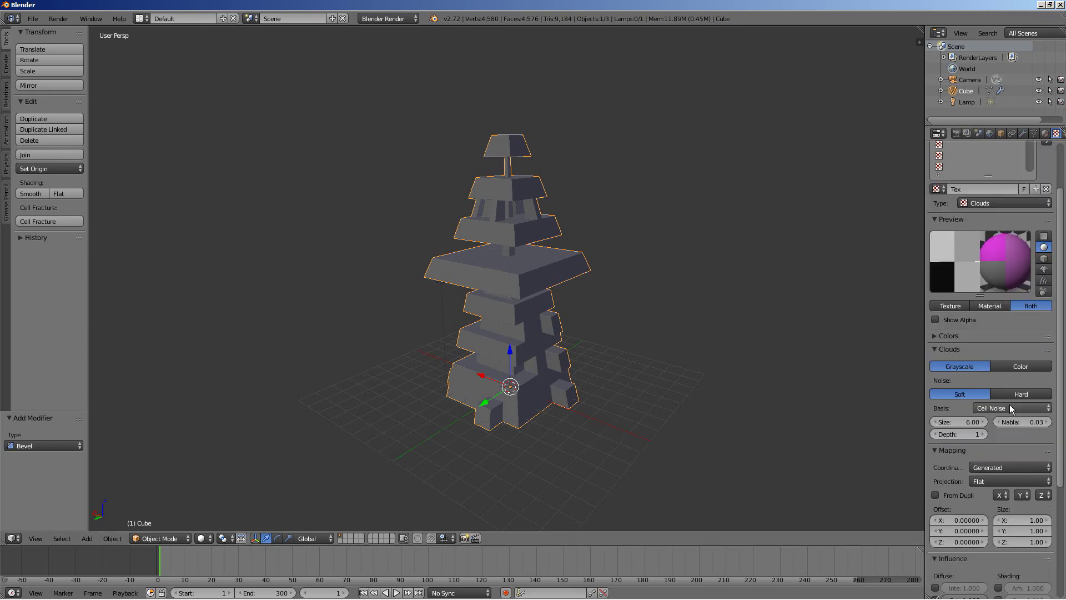
scroll(964, 385, down, 6)
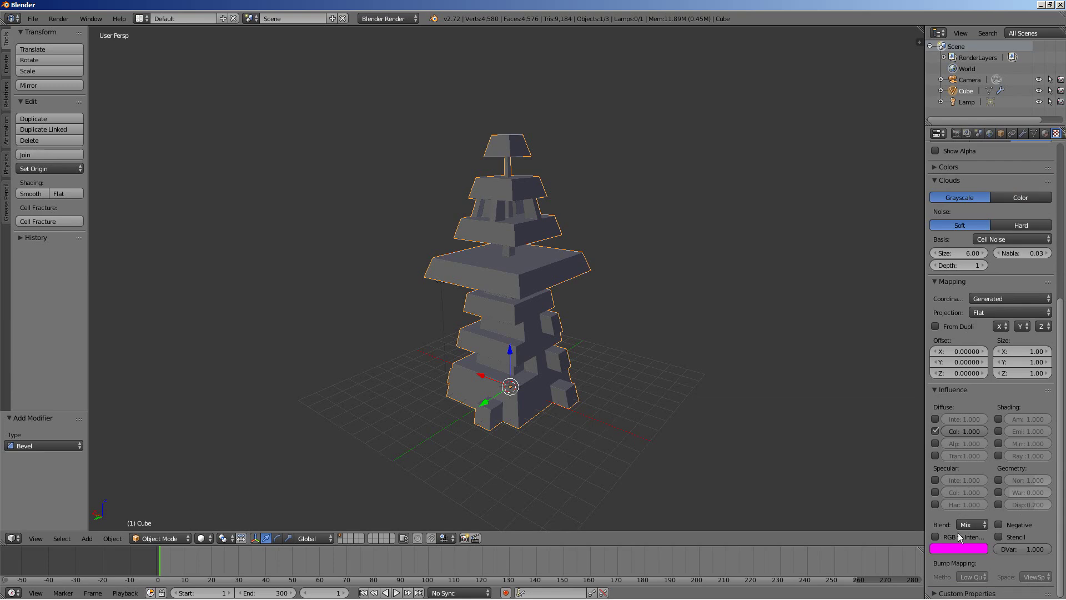
click(943, 547)
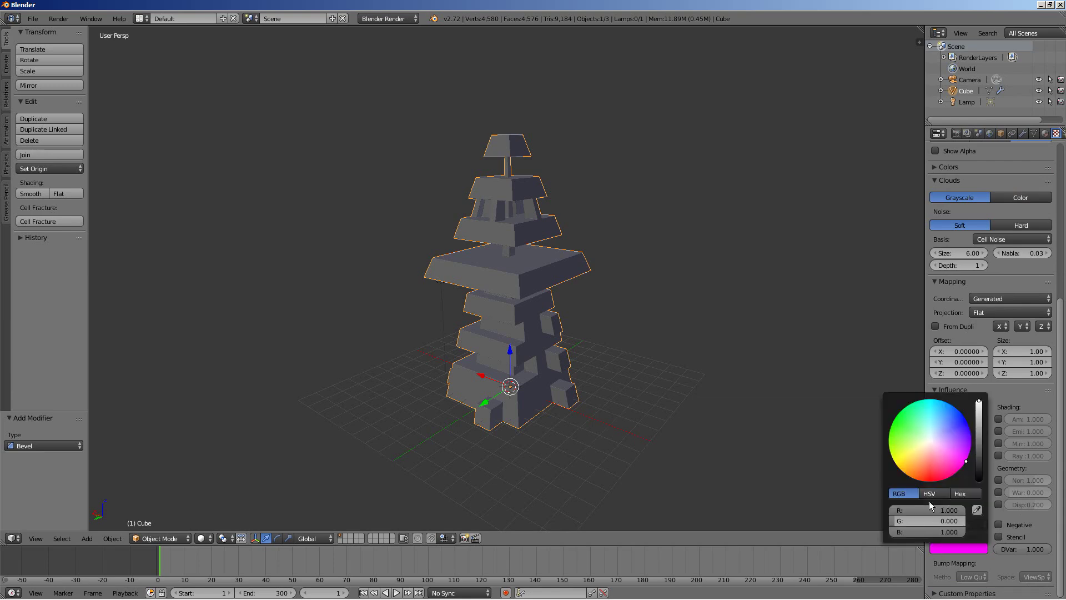
click(928, 440)
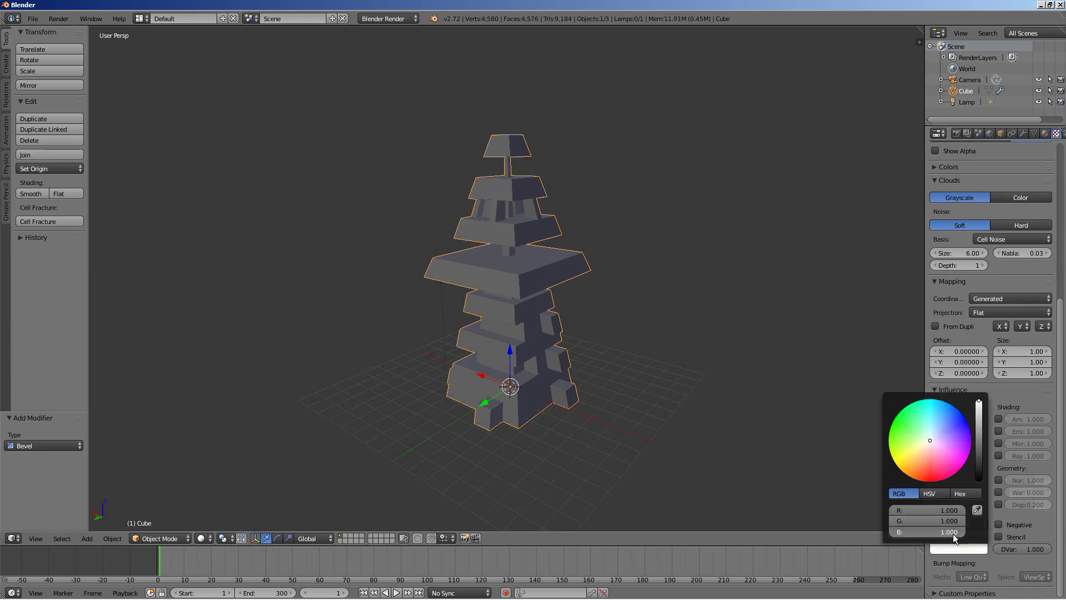
Step: Darken the Clouds texture's influence colour to near-black
click(979, 475)
drag(979, 472, 979, 474)
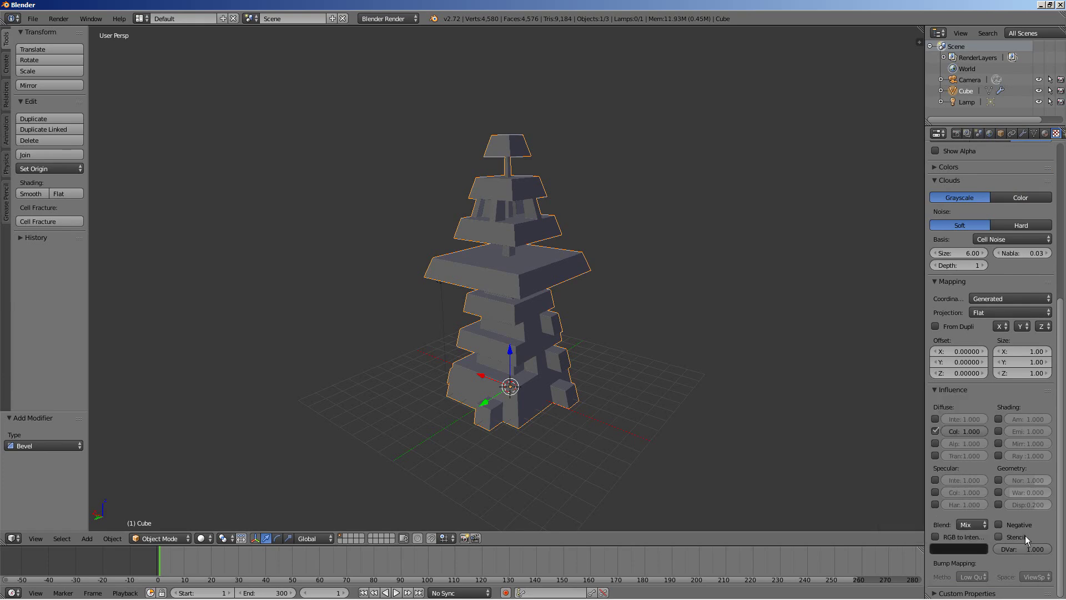
scroll(1061, 537, up, 10)
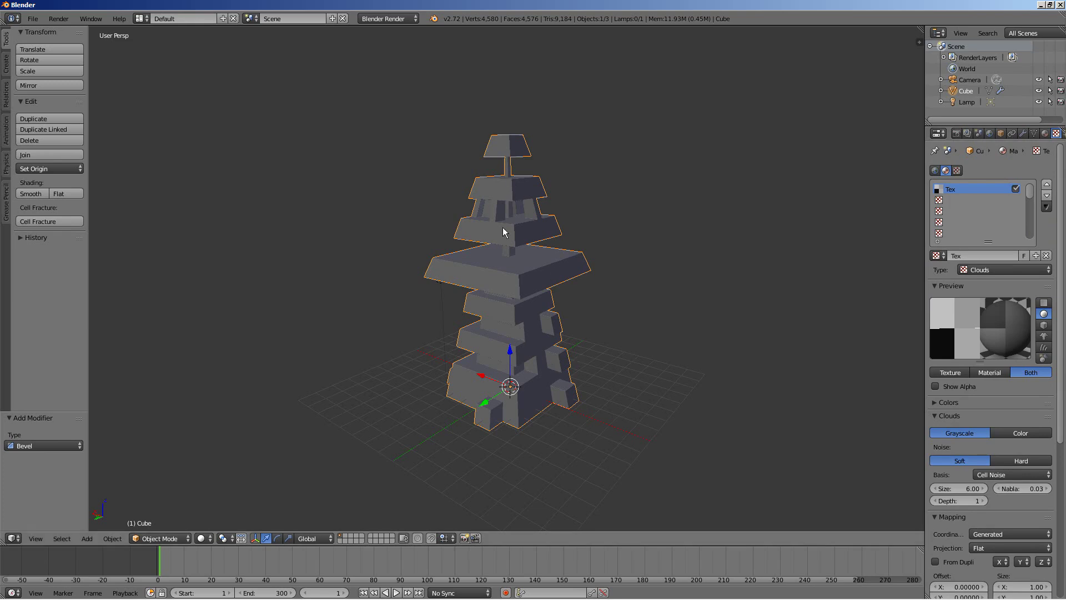
Step: Duplicate the tower and place the copy at -10 units along the global X axis
mouse_move(441, 366)
middle_down()
mouse_move(425, 342)
mouse_move(429, 360)
middle_up()
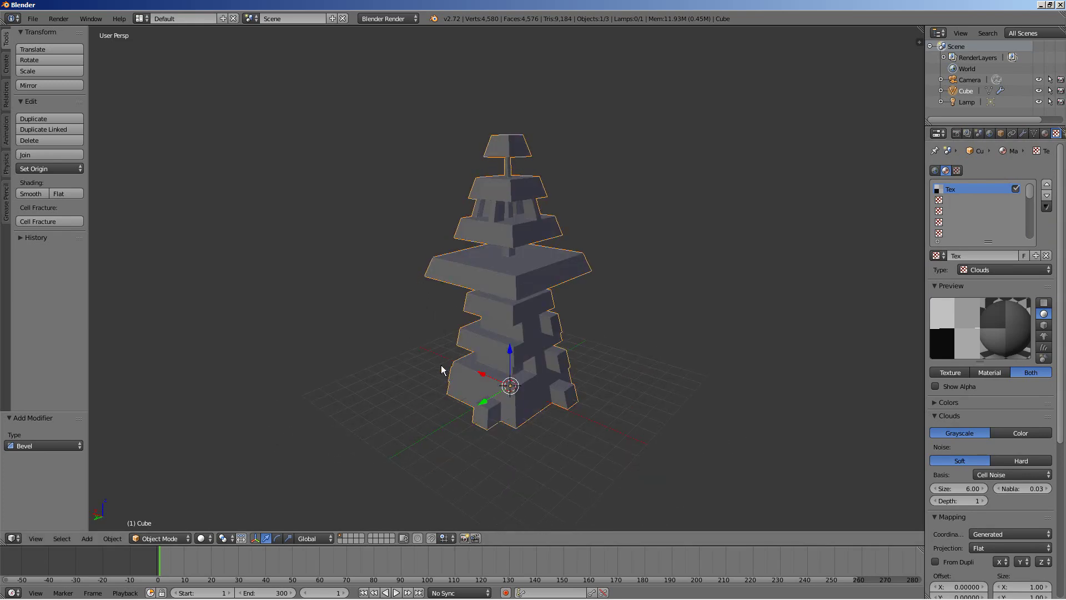
scroll(411, 346, down, 2)
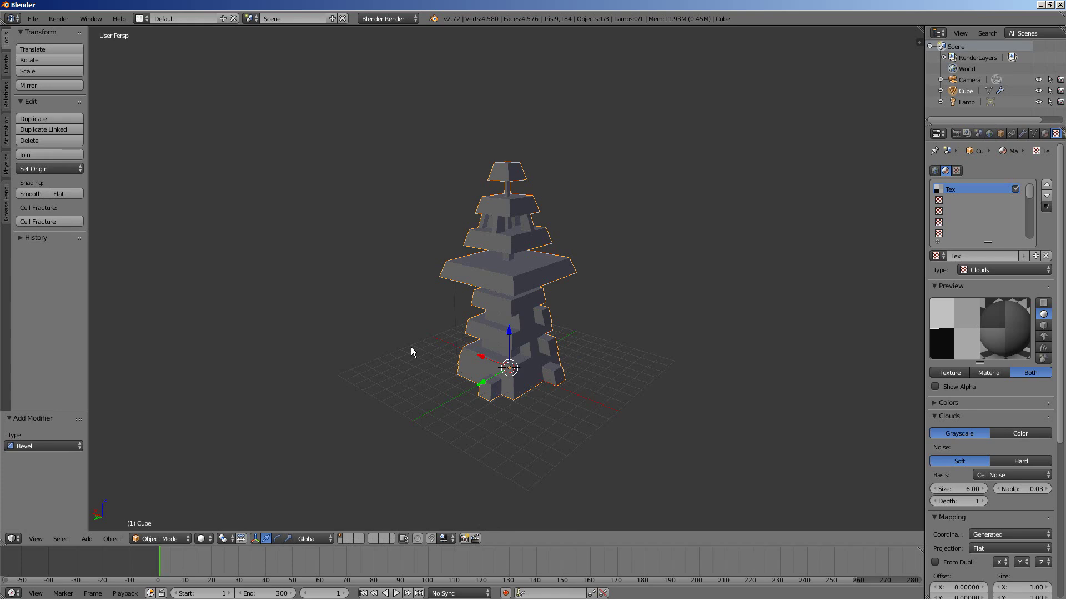
key(shift+d)
key(x)
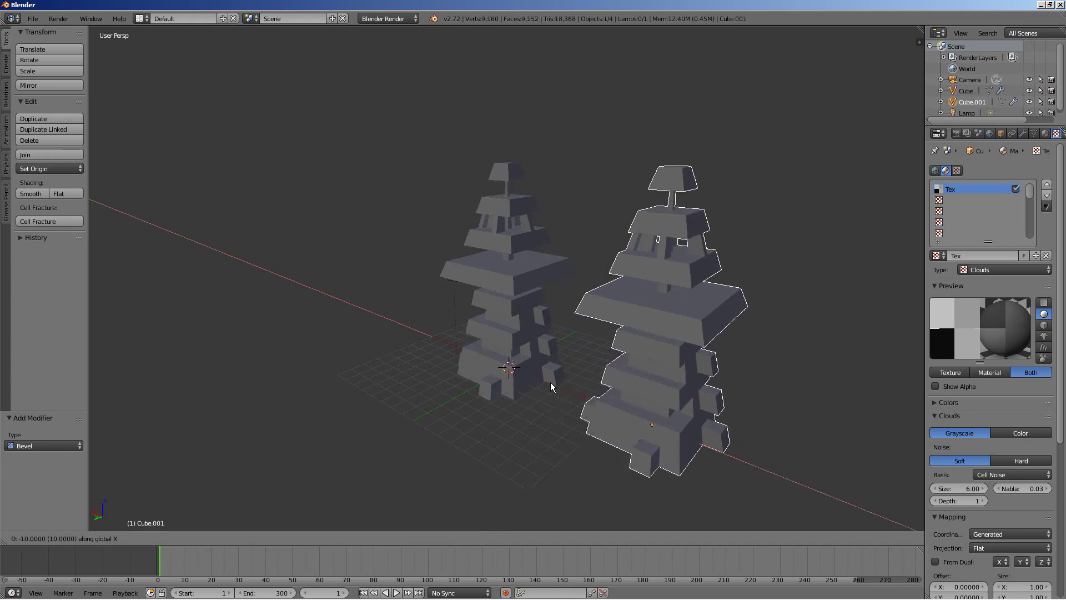
click(550, 382)
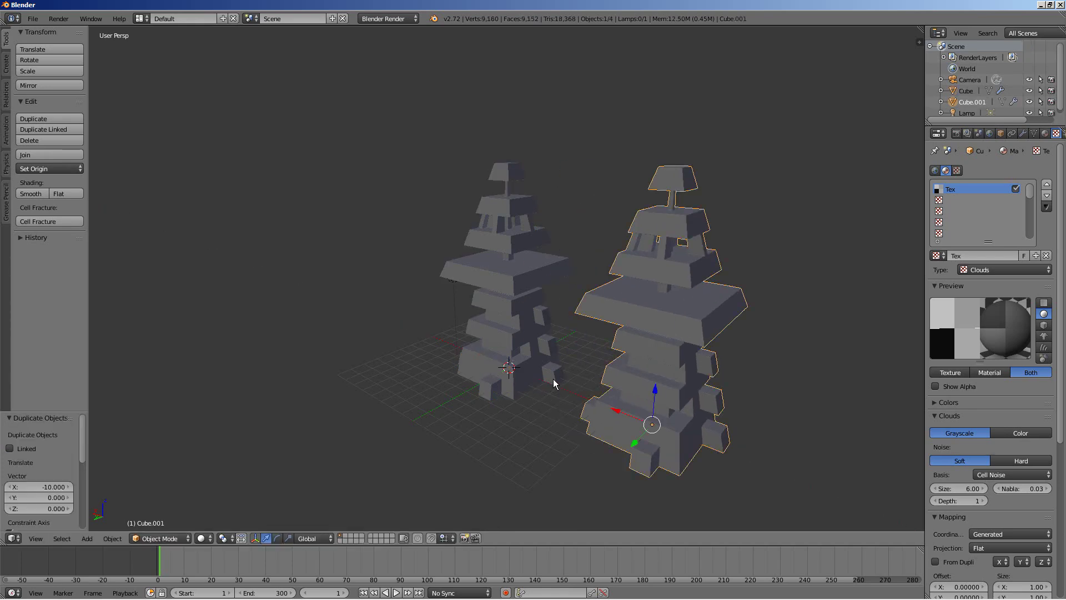
Step: On the copied tower, set the Array count to 8 and the first Simple Deform's taper factor to 8.370
click(1022, 134)
drag(924, 282, 891, 272)
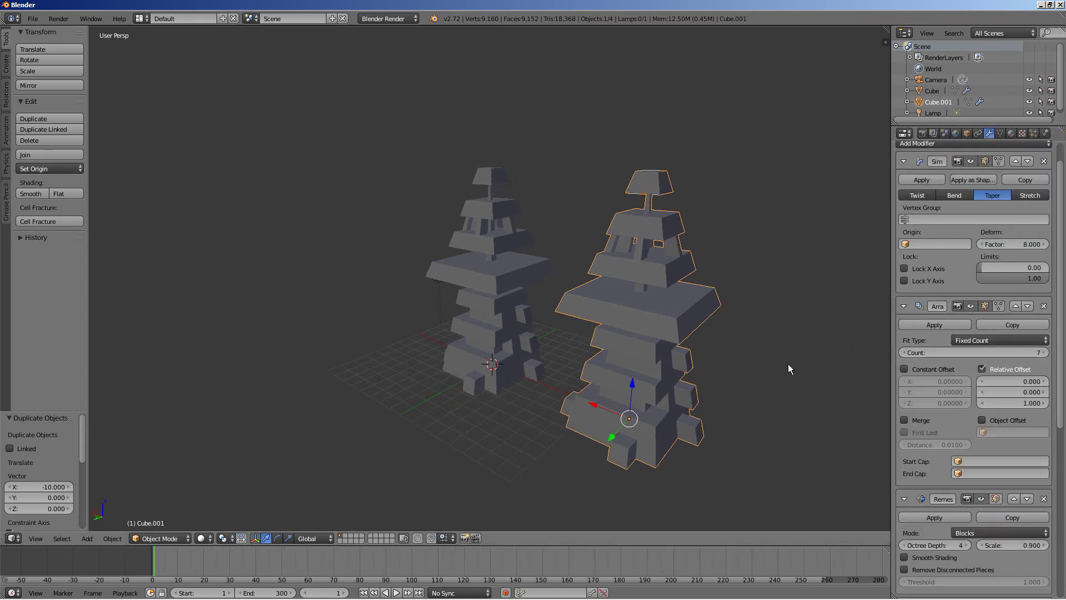
click(1044, 353)
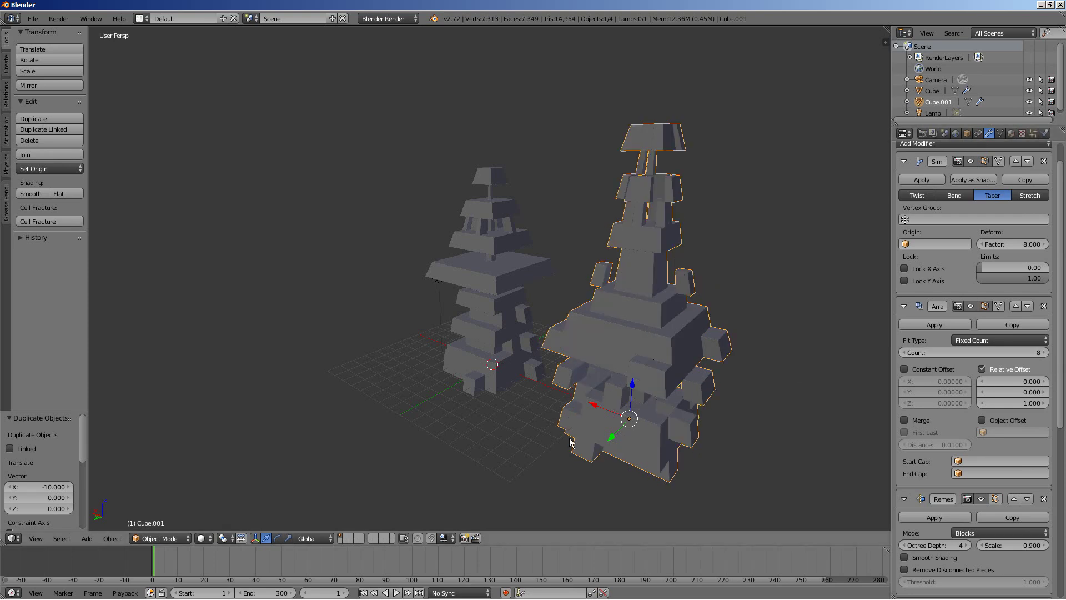
middle_drag(570, 443, 609, 424)
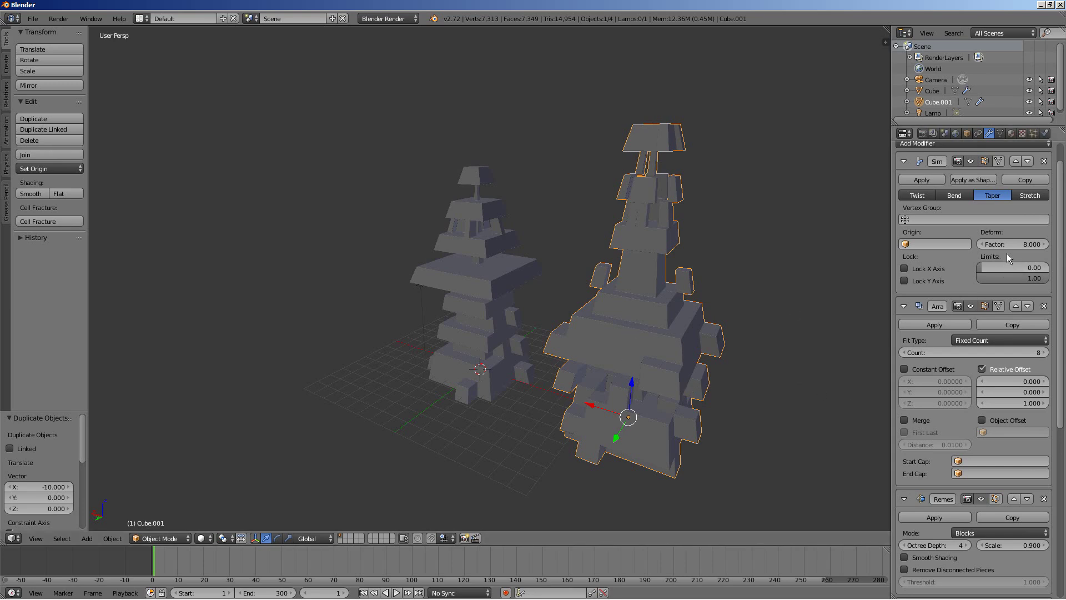
mouse_move(1010, 245)
mouse_down()
mouse_move(987, 244)
mouse_move(1001, 246)
mouse_up()
drag(1018, 247, 1027, 248)
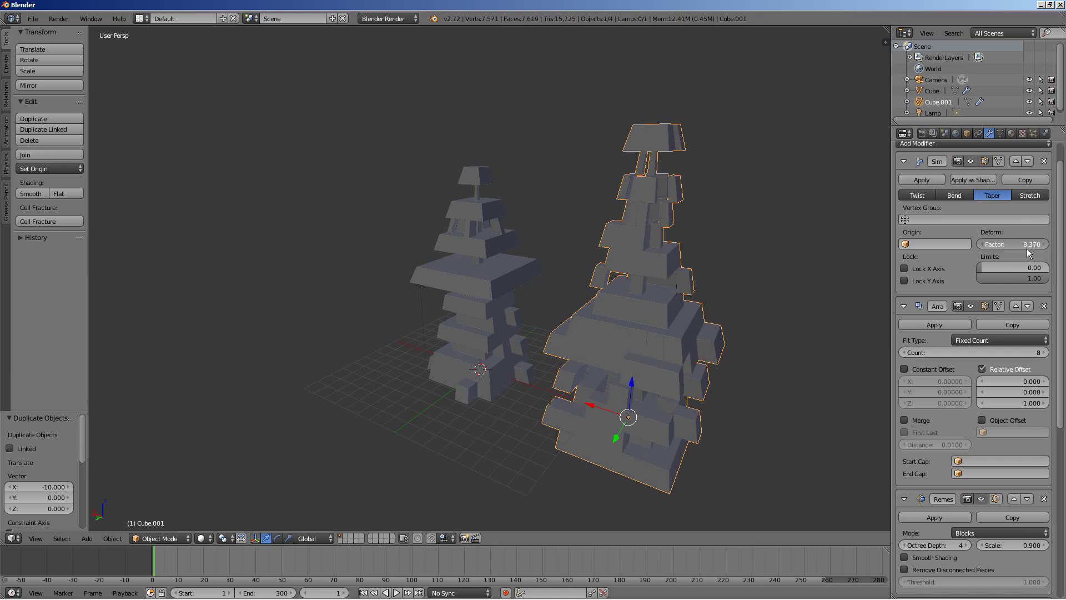
Step: Duplicate the modified tower and offset the new copy 20 units along the global X axis
mouse_move(642, 360)
middle_down()
mouse_move(639, 321)
mouse_move(692, 340)
mouse_move(677, 356)
mouse_move(641, 364)
middle_up()
scroll(641, 364, down, 3)
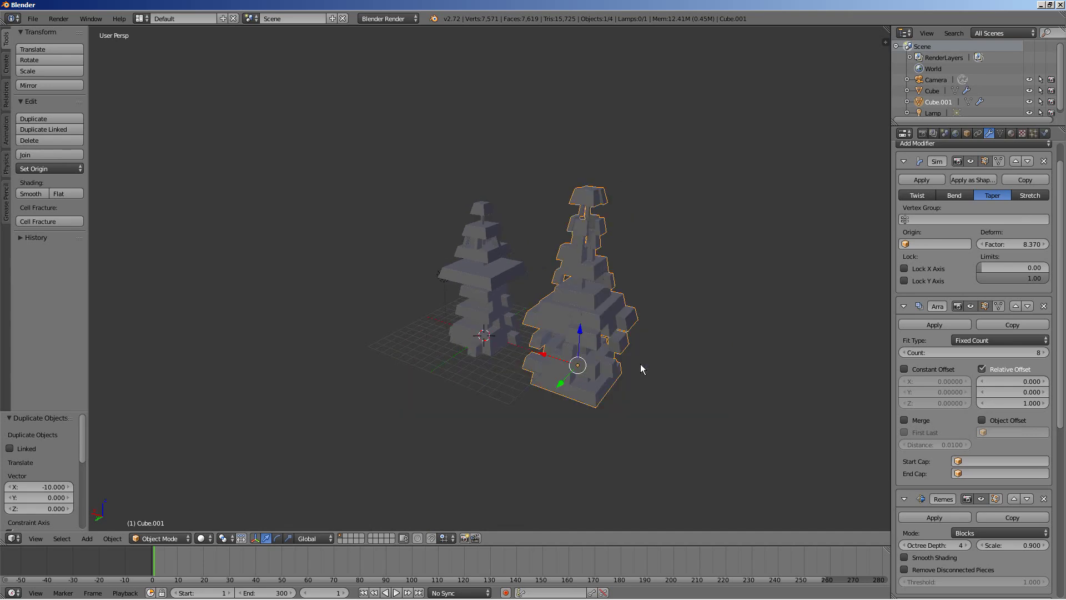
middle_drag(549, 365, 567, 377)
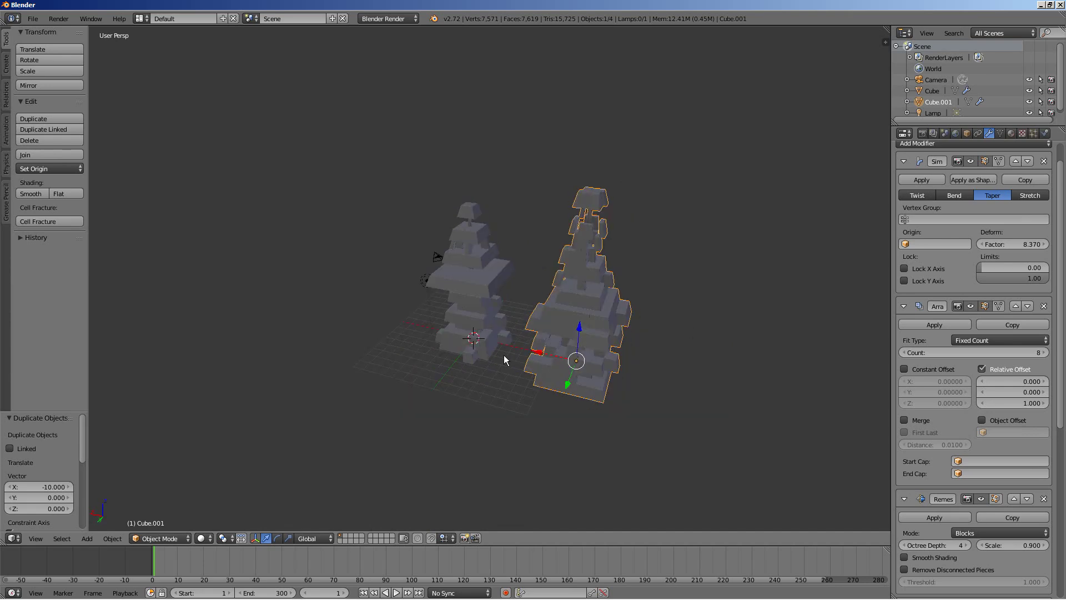
shift+middle_drag(504, 355, 584, 368)
key(shift+d)
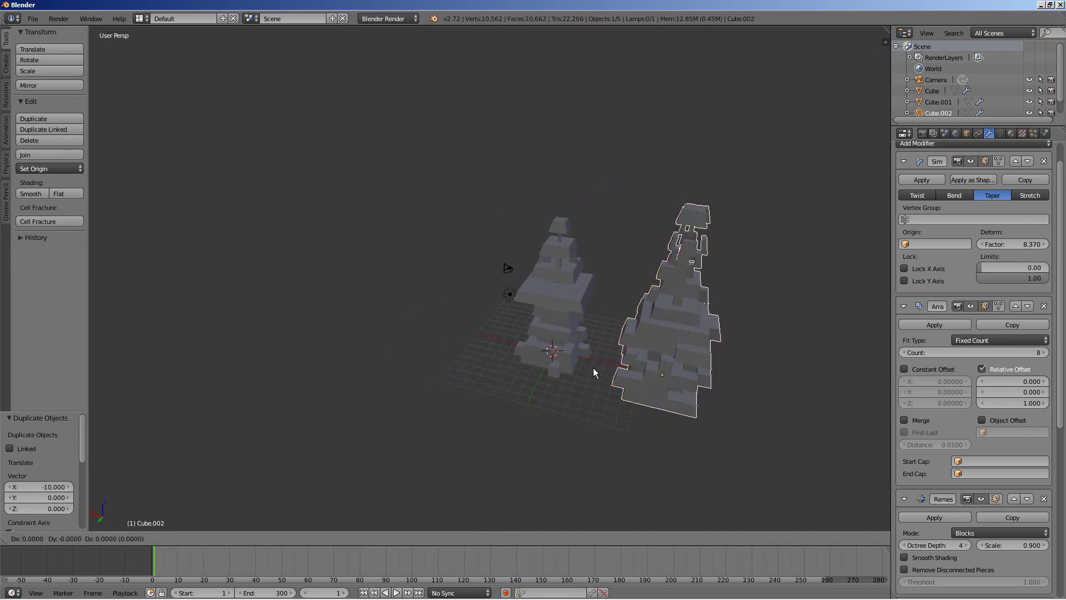
text(x20)
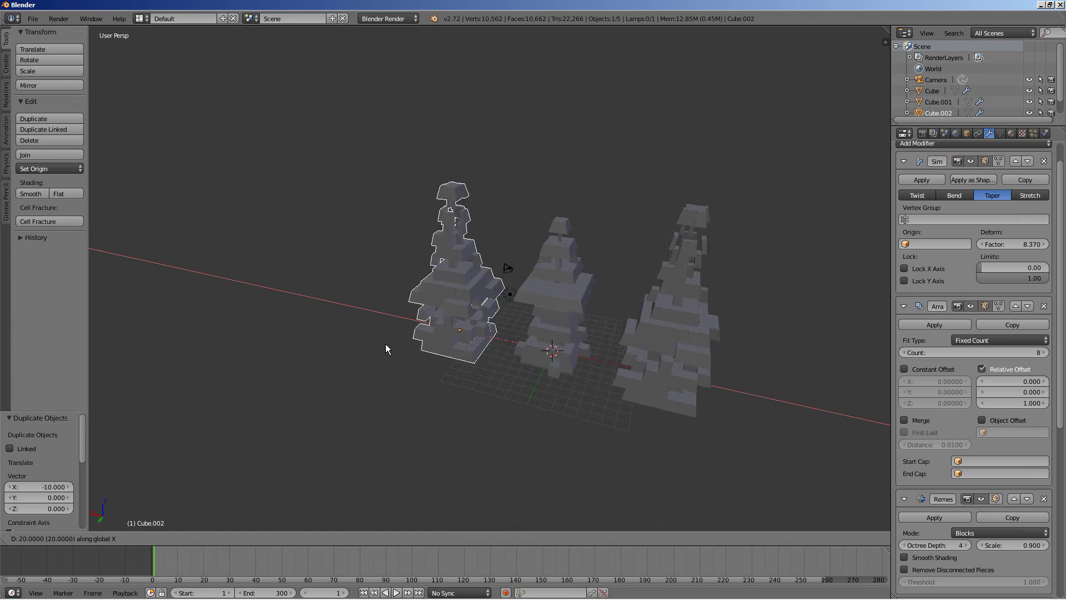
key(Return)
Step: Try locking the X and Y axes in the second taper modifier of the new tower copy
scroll(486, 347, up, 3)
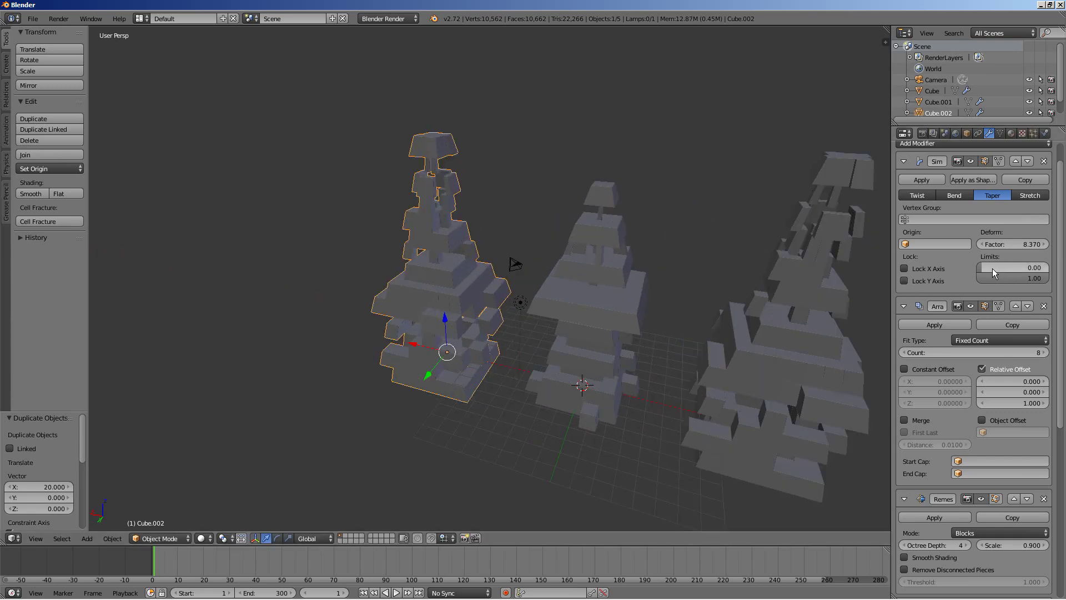
scroll(991, 268, up, 1)
scroll(951, 346, down, 14)
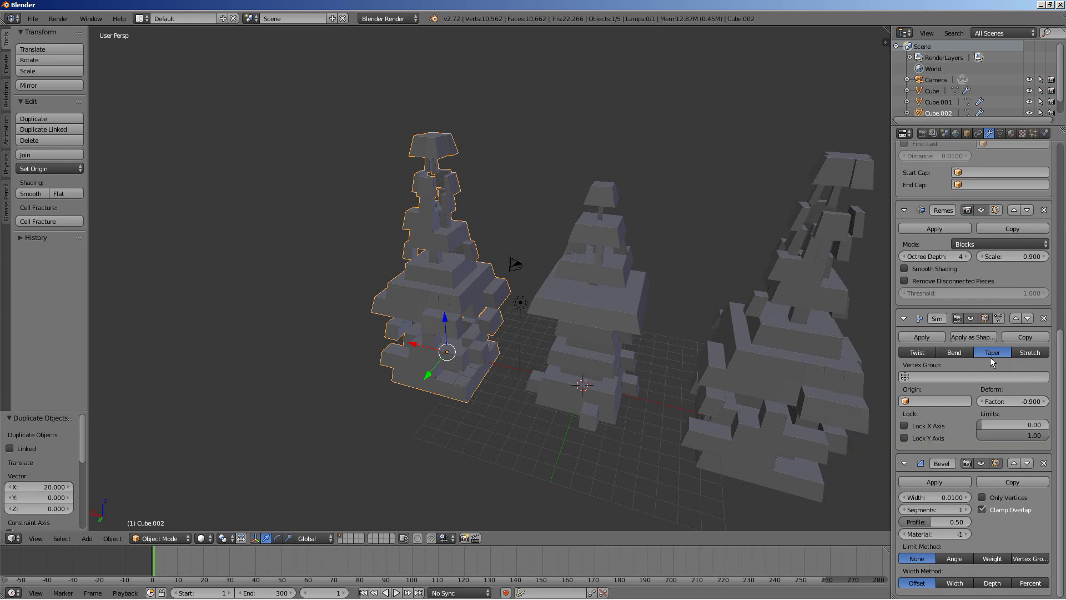
click(903, 426)
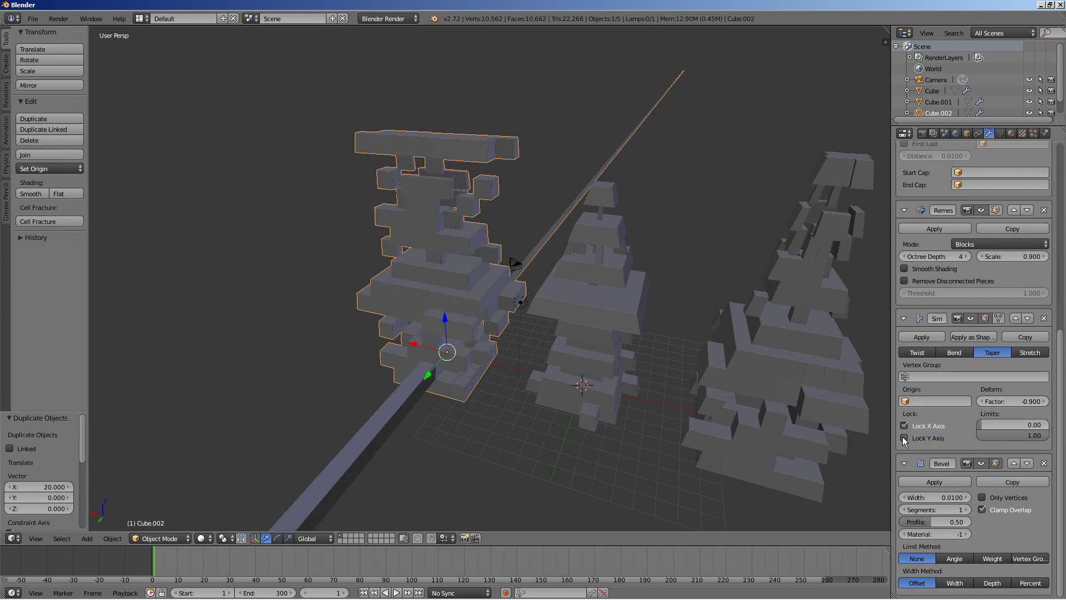
click(903, 438)
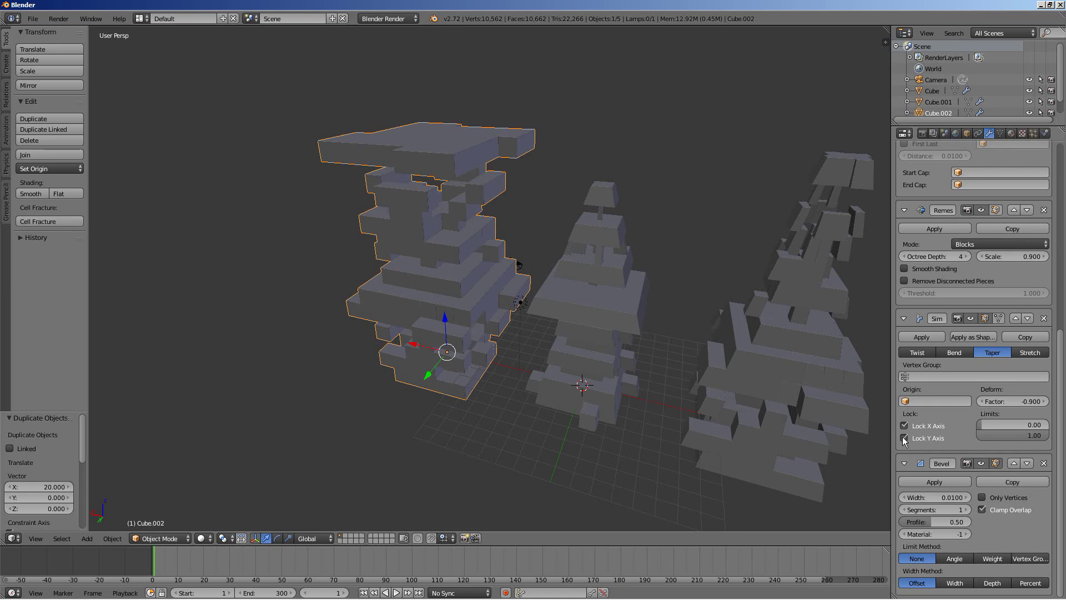
click(903, 438)
click(904, 426)
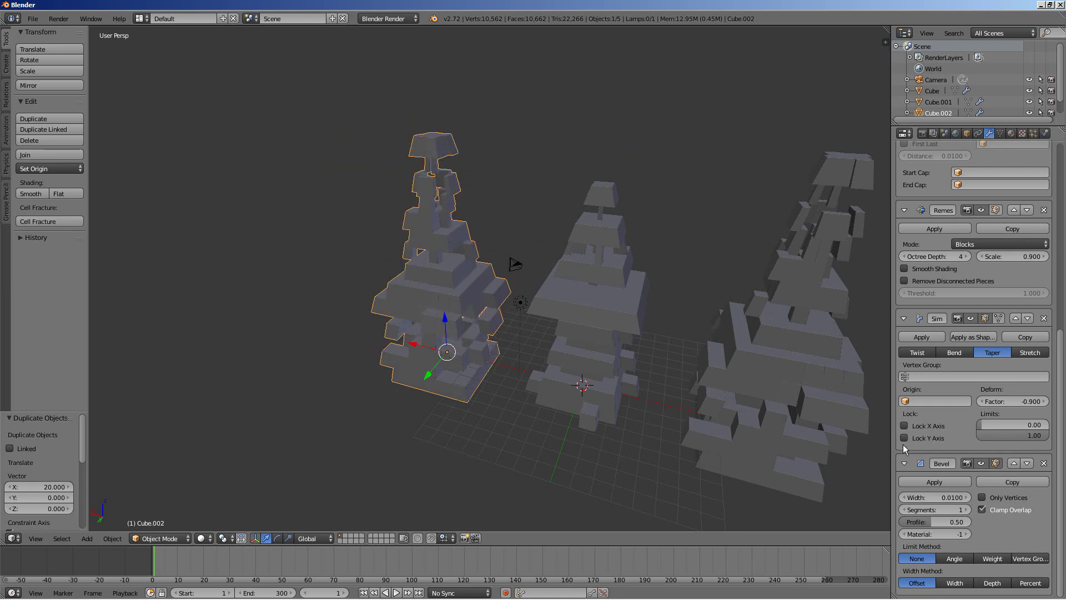
Step: Lock only the Y axis in the new tower's second taper modifier
click(903, 438)
scroll(418, 376, up, 4)
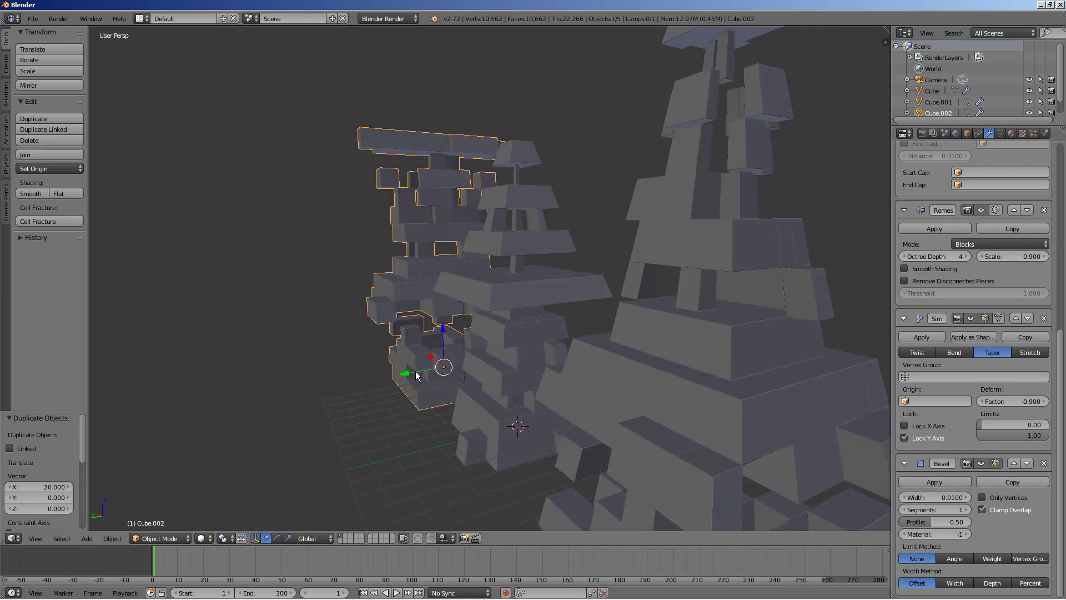
scroll(433, 381, down, 4)
middle_drag(483, 389, 564, 365)
scroll(439, 379, down, 2)
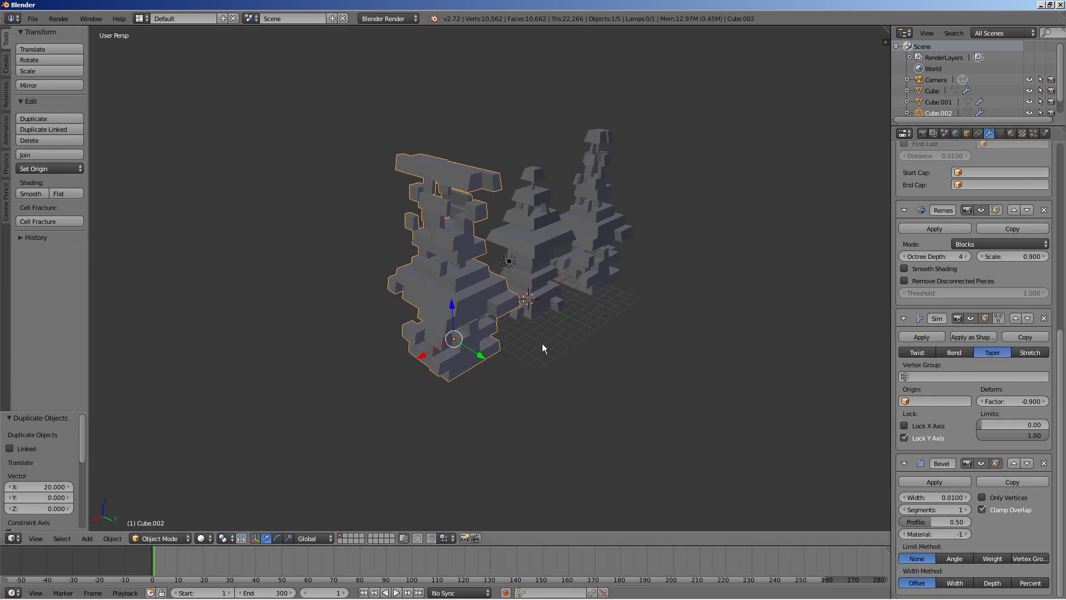
Step: Duplicate the Y-locked tower and place the copy -30 units along the global X axis
middle_drag(566, 340, 454, 291)
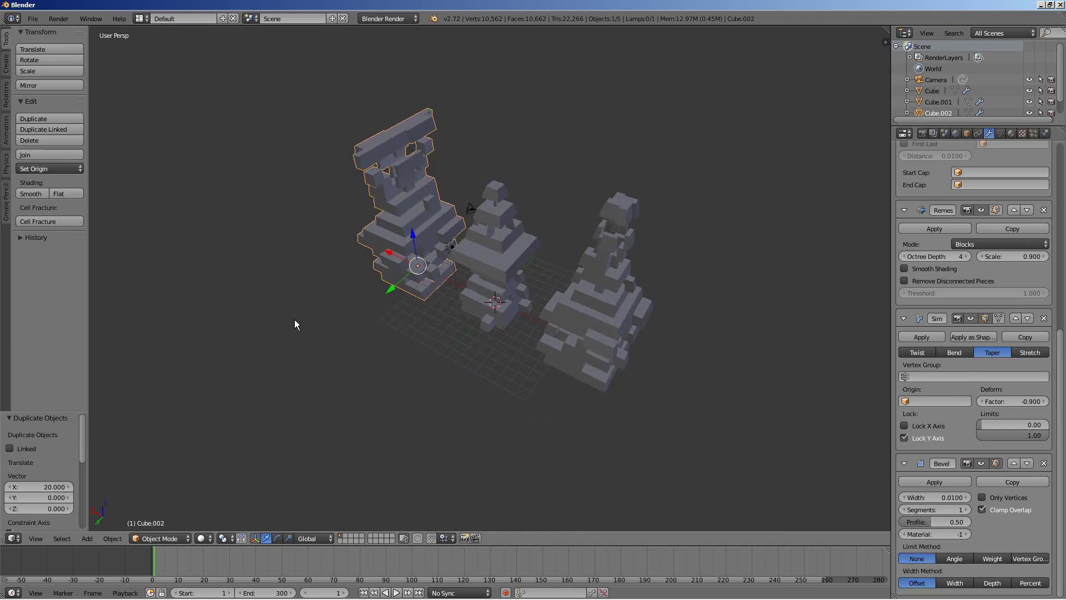
key(shift+d)
key(x)
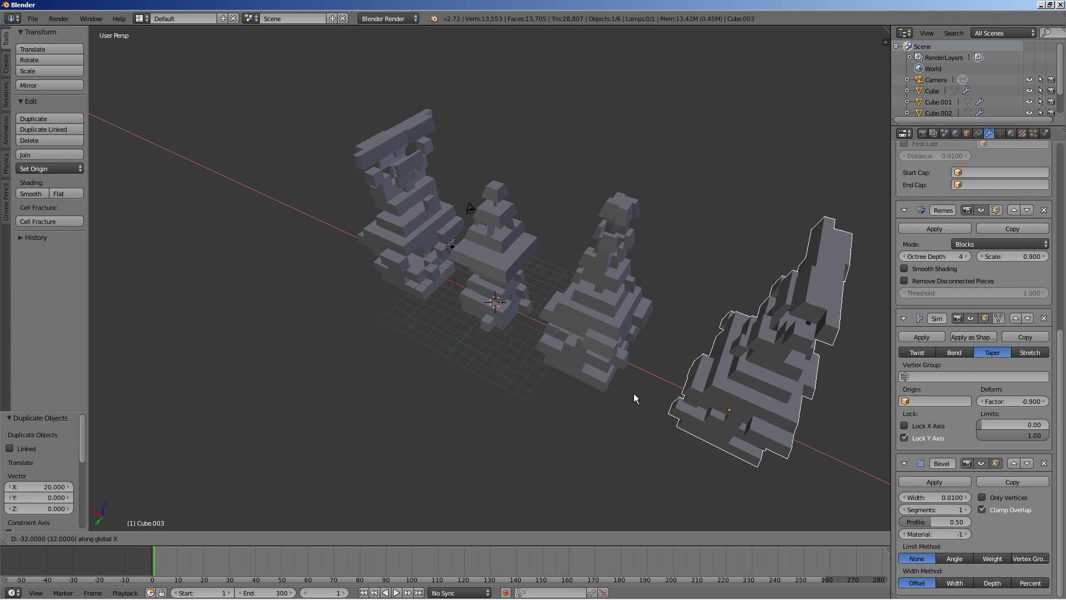
click(612, 388)
Step: On the newest tower, raise the Array count to 9 and the Remesh octree depth to 5
middle_drag(612, 388, 642, 385)
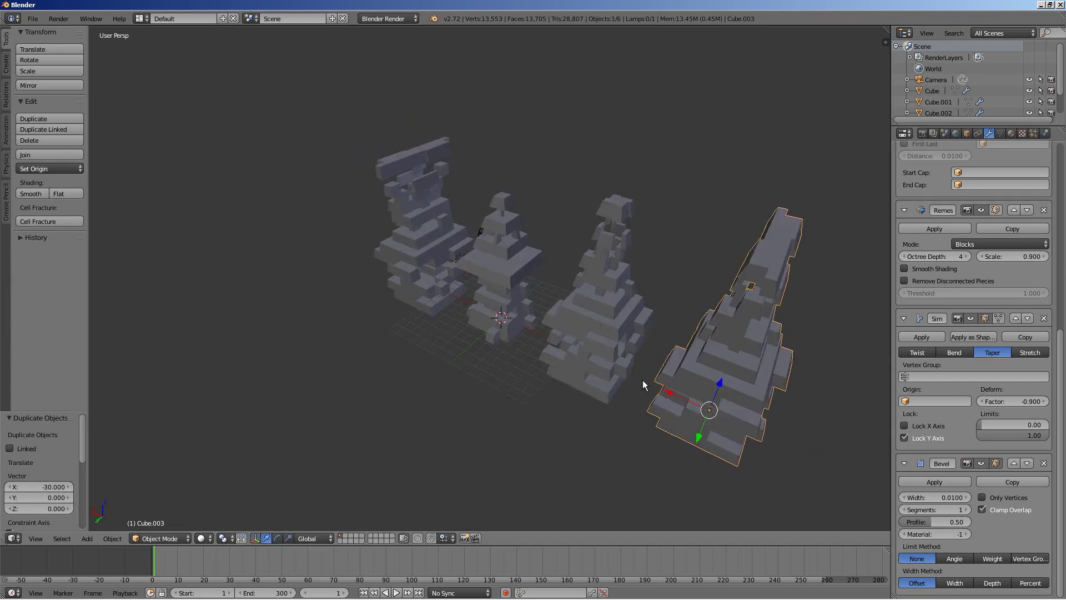
scroll(642, 385, down, 3)
scroll(673, 357, up, 1)
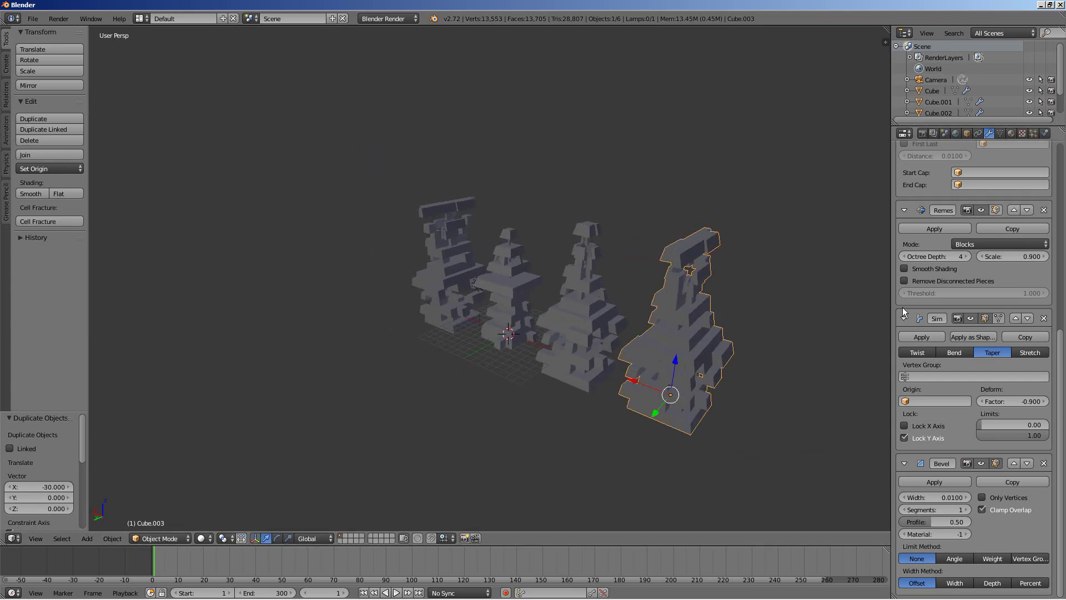
scroll(998, 284, up, 8)
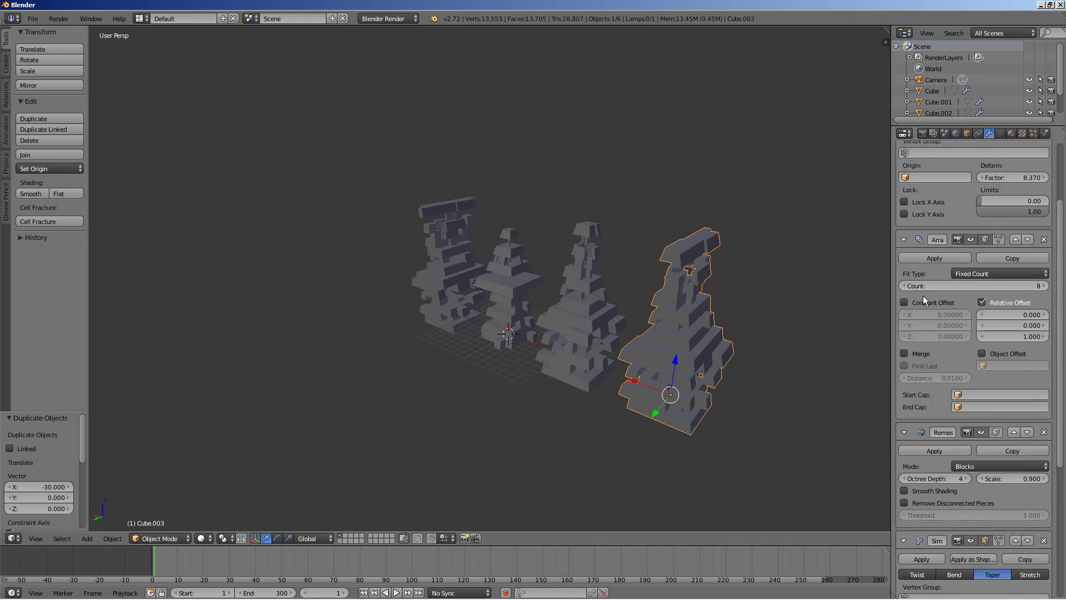
click(1045, 286)
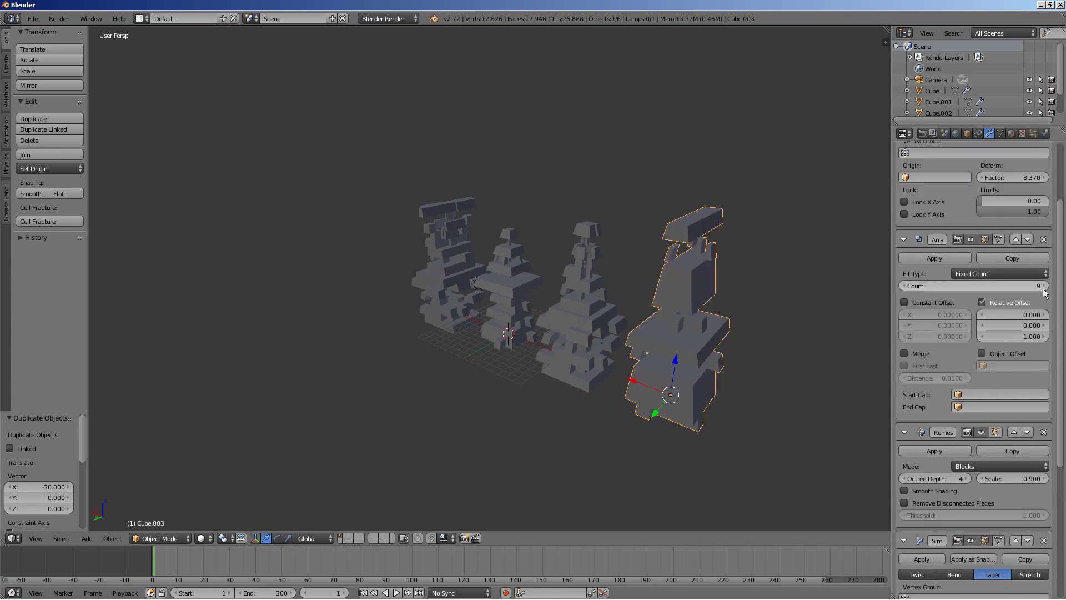
click(968, 479)
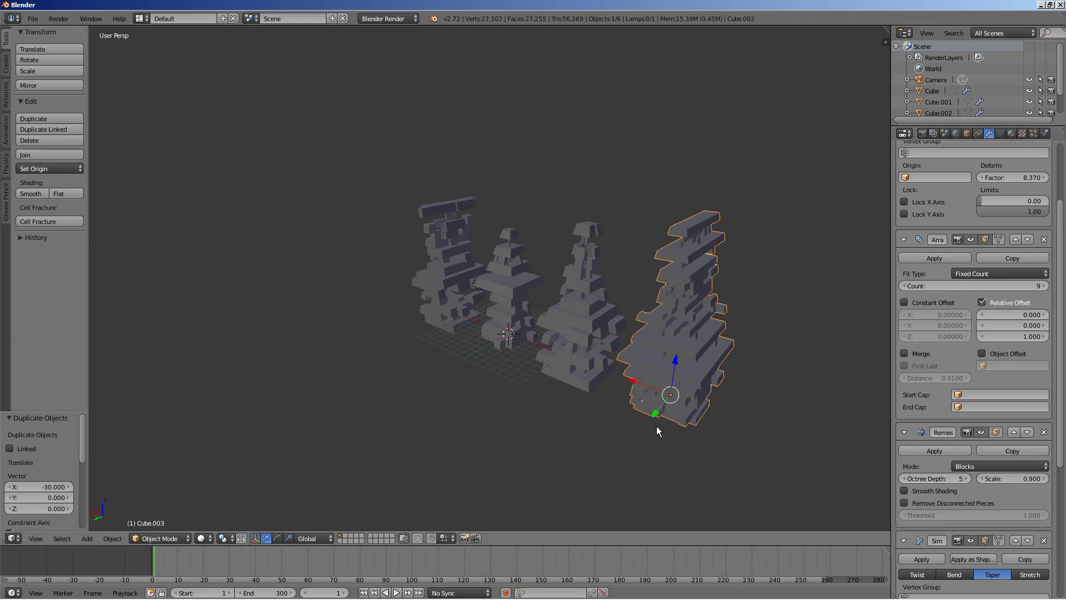
Step: Release the Y axis lock on the newest tower's second taper modifier and set its factor to -0.650
mouse_move(656, 425)
middle_down()
mouse_move(610, 408)
mouse_move(651, 425)
middle_up()
scroll(951, 378, down, 8)
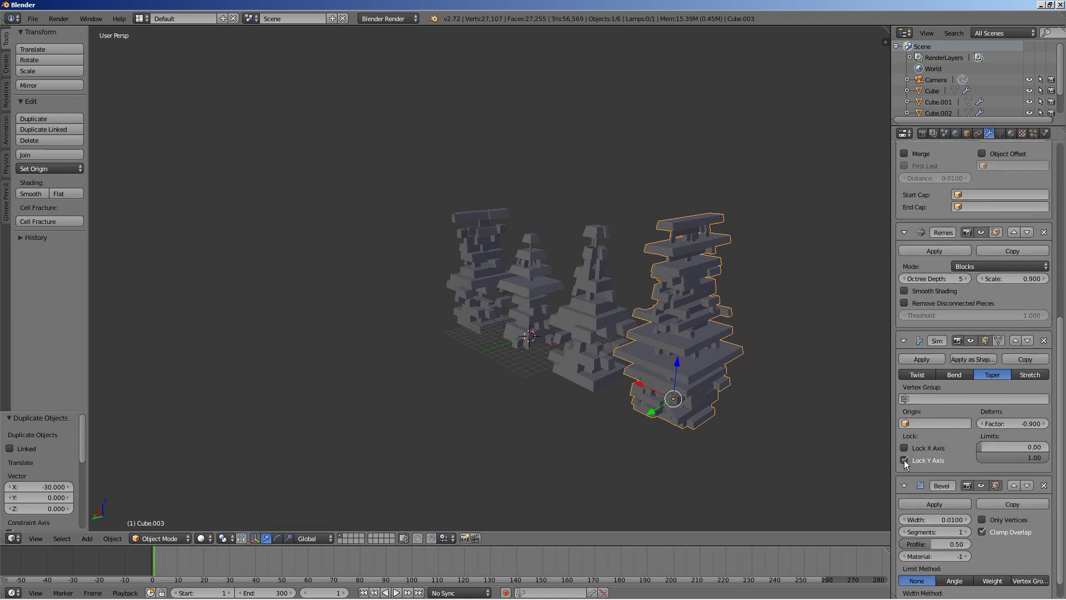
click(904, 459)
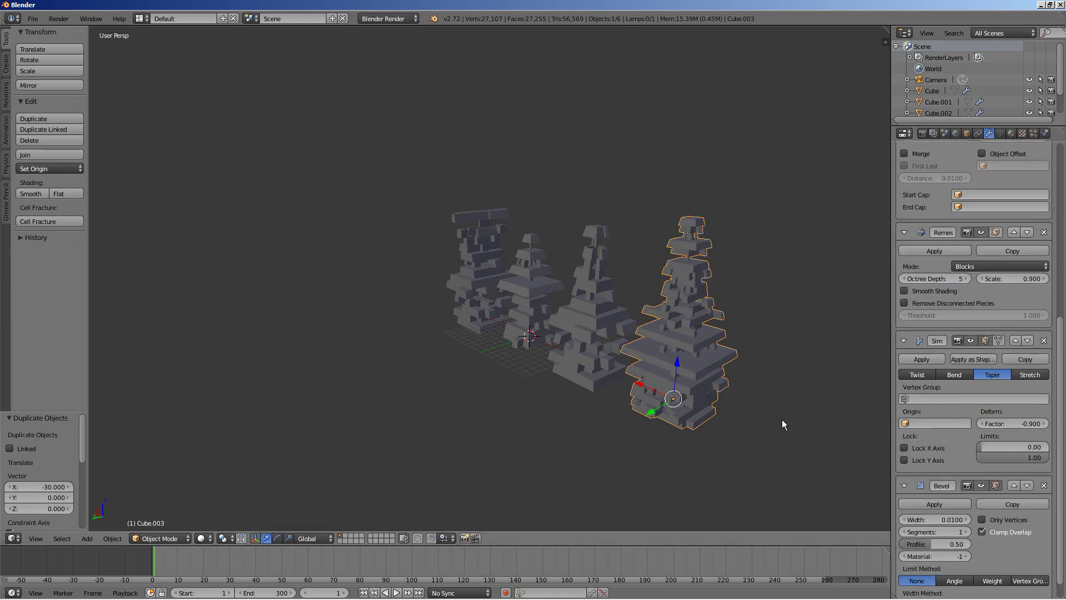
scroll(748, 418, up, 3)
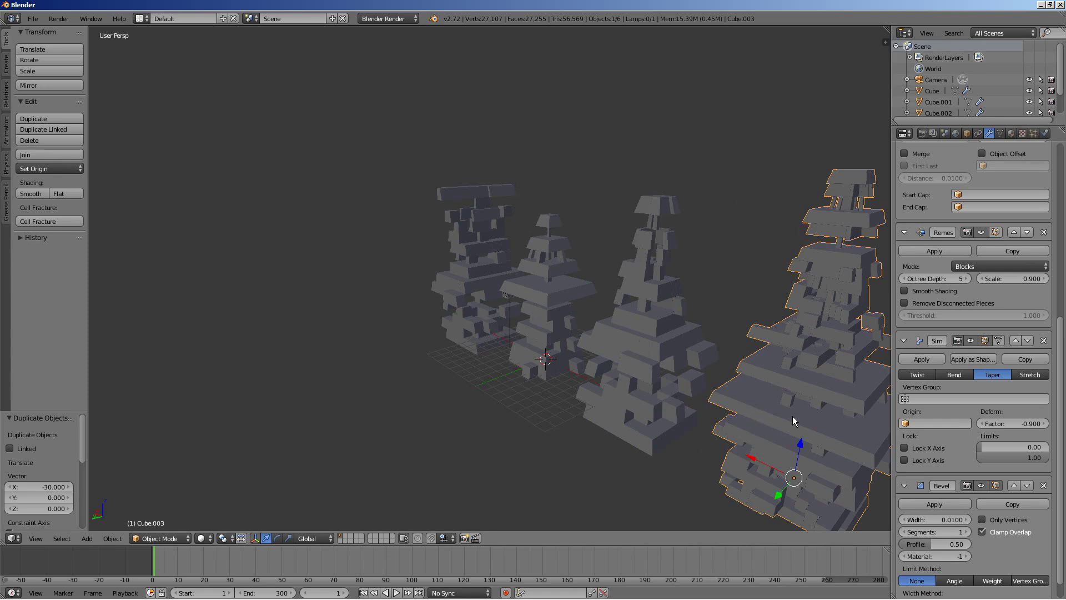
middle_drag(792, 415, 629, 389)
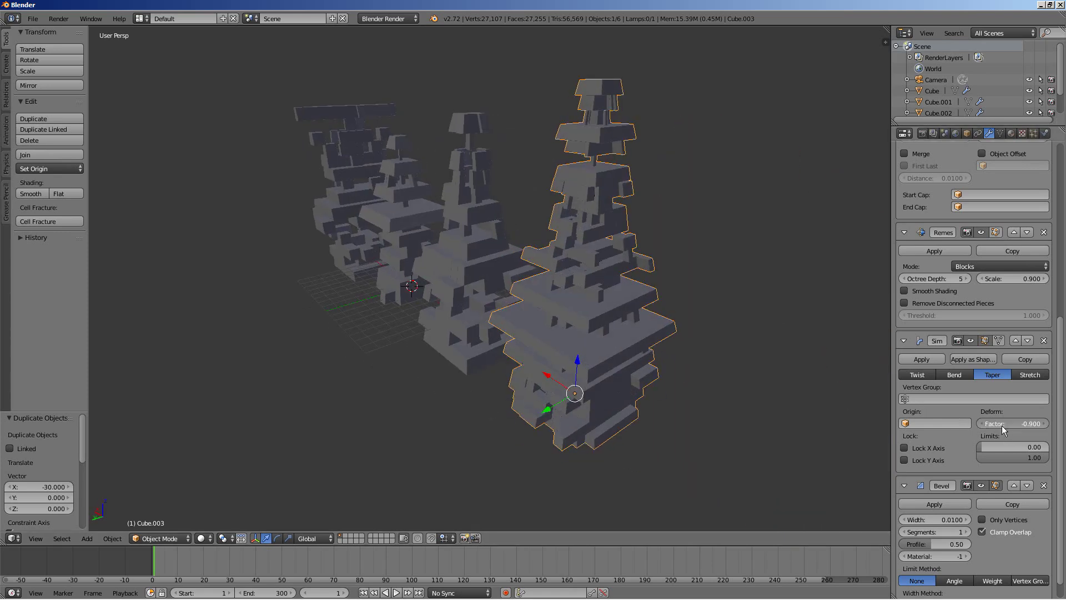
drag(1002, 425, 1011, 431)
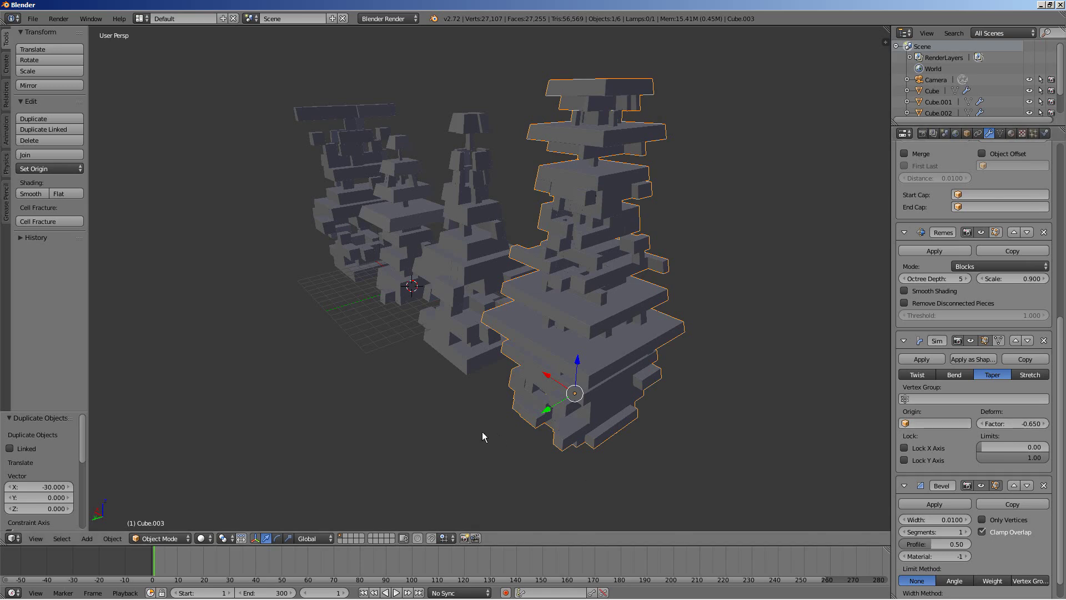
middle_drag(482, 431, 666, 388)
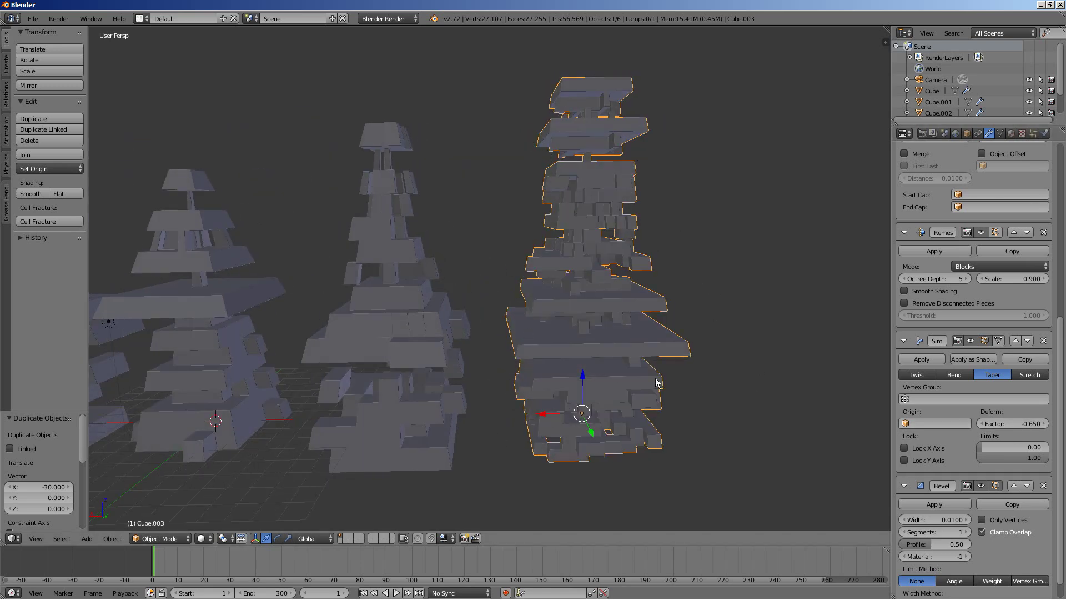
middle_drag(657, 385, 616, 410)
middle_drag(419, 368, 519, 406)
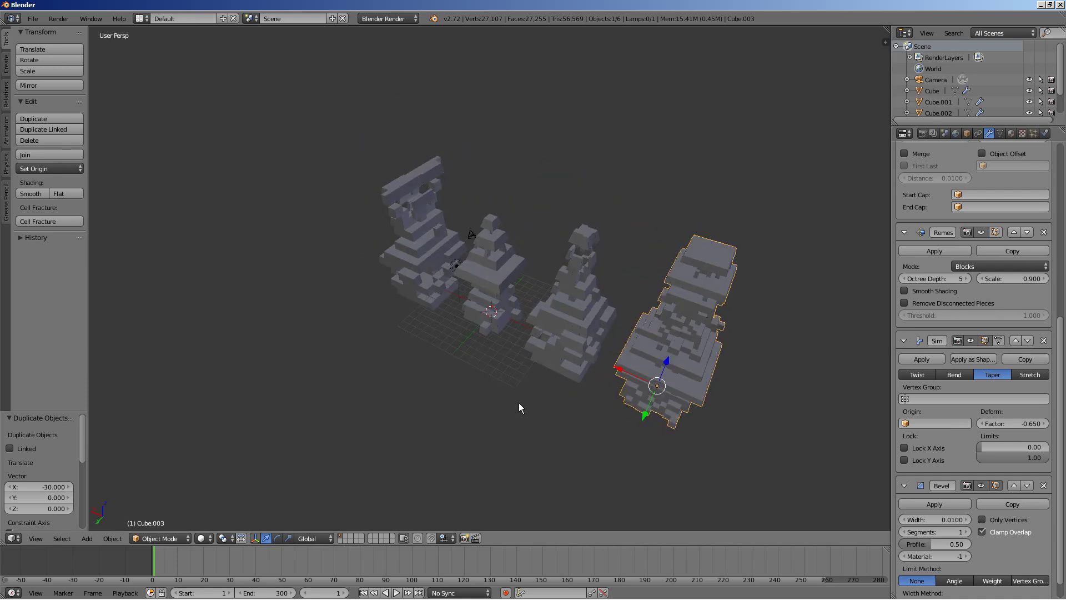
Step: Duplicate the selected tower and place the copy 40 units along the global X axis, at the opposite end of the row
key(shift+d)
key(x)
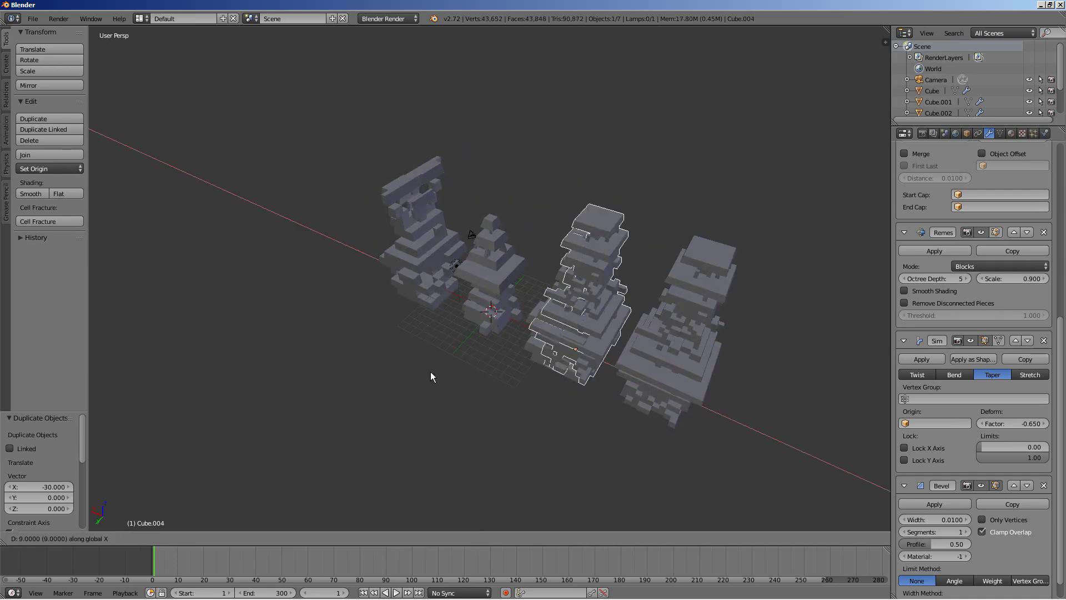
click(259, 328)
scroll(403, 369, up, 5)
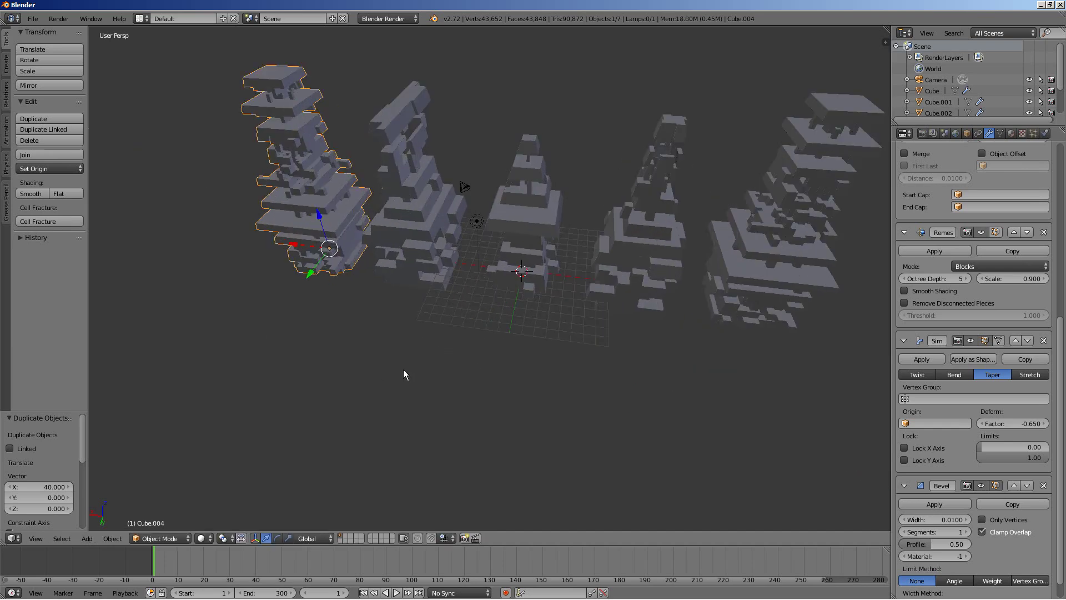
middle_drag(403, 369, 378, 336)
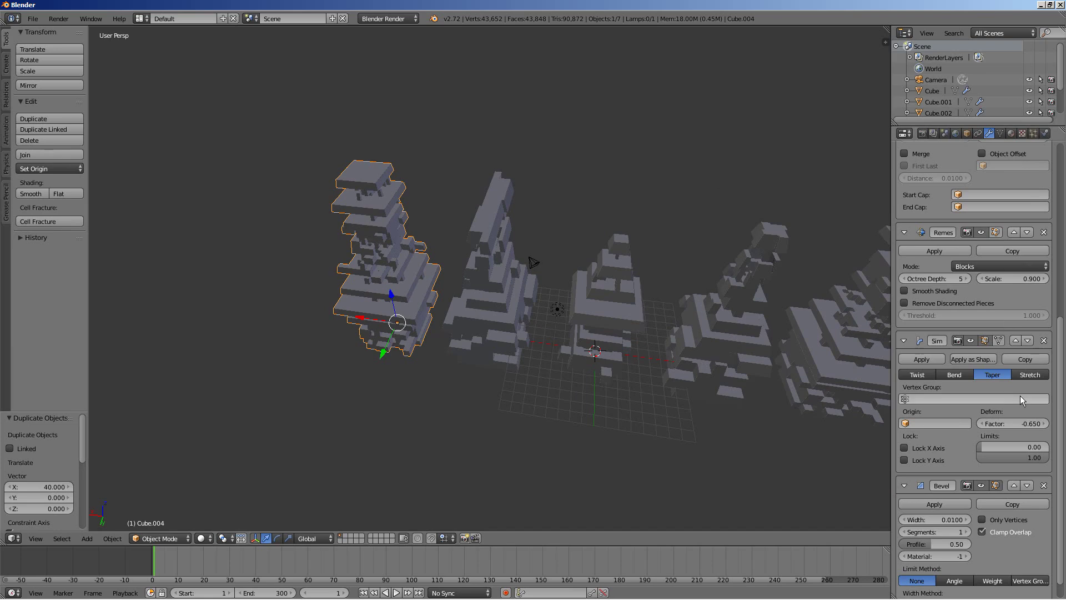
Step: On the new tower, raise the Array count to 11 and set the first taper modifier's factor to 7.840
drag(1059, 333, 1059, 247)
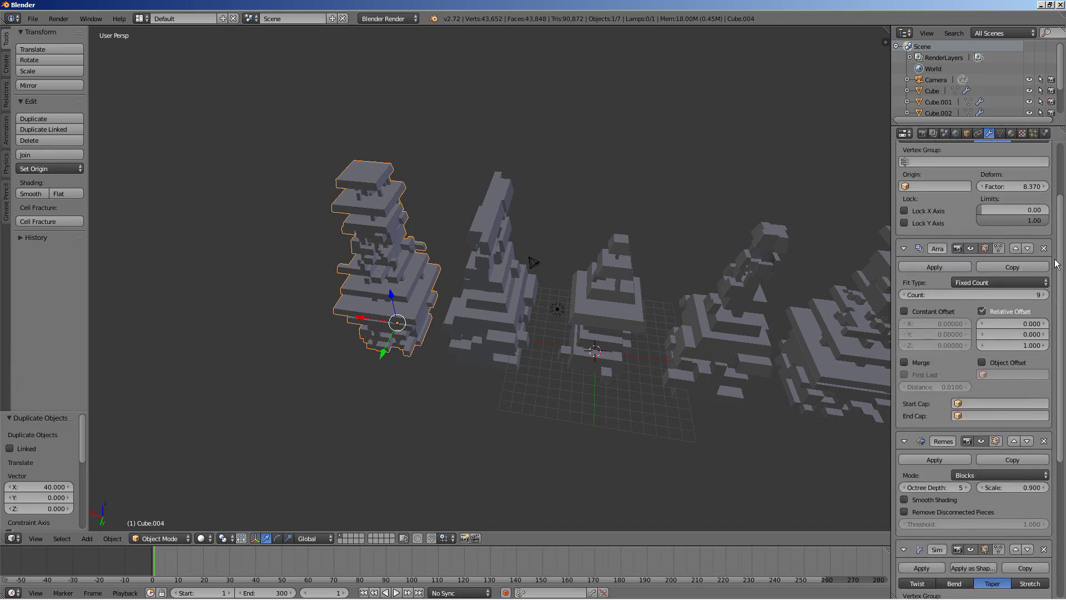
click(1044, 295)
click(1044, 295)
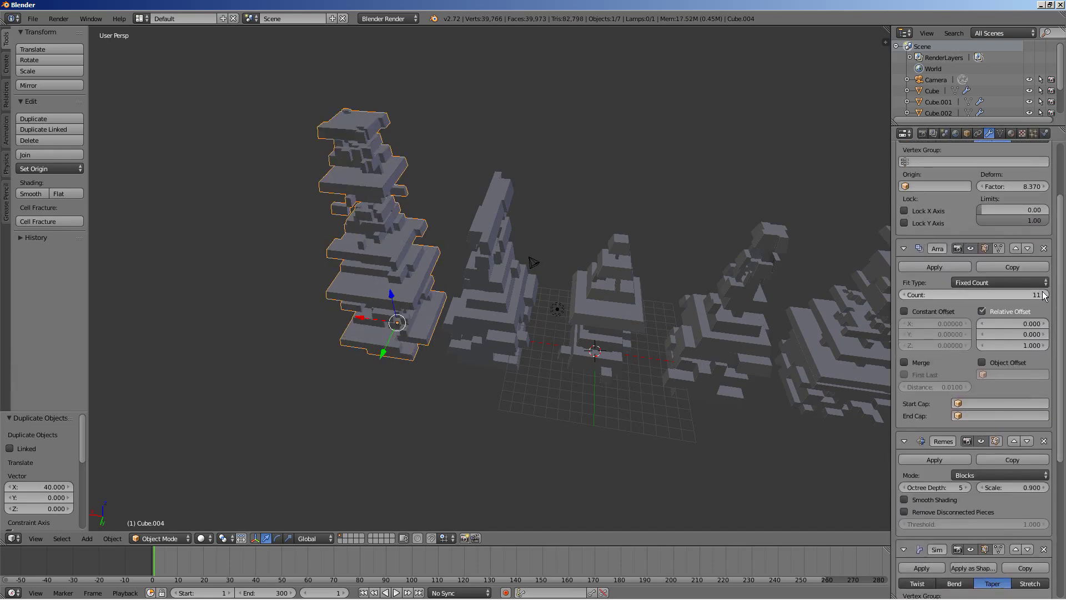
middle_drag(435, 446, 434, 414)
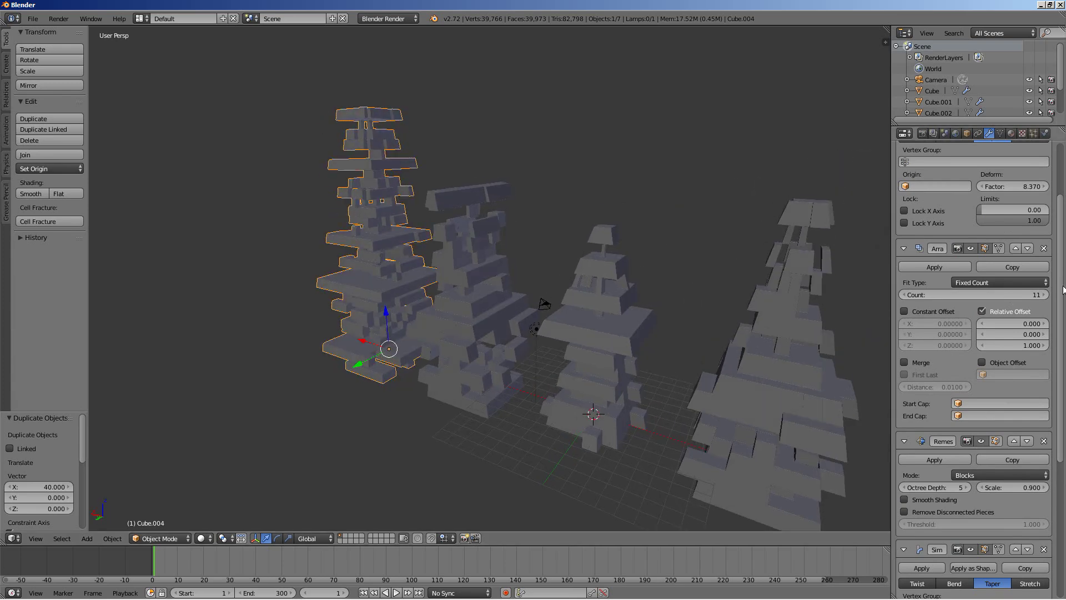
drag(1063, 276, 978, 268)
middle_drag(461, 394, 368, 402)
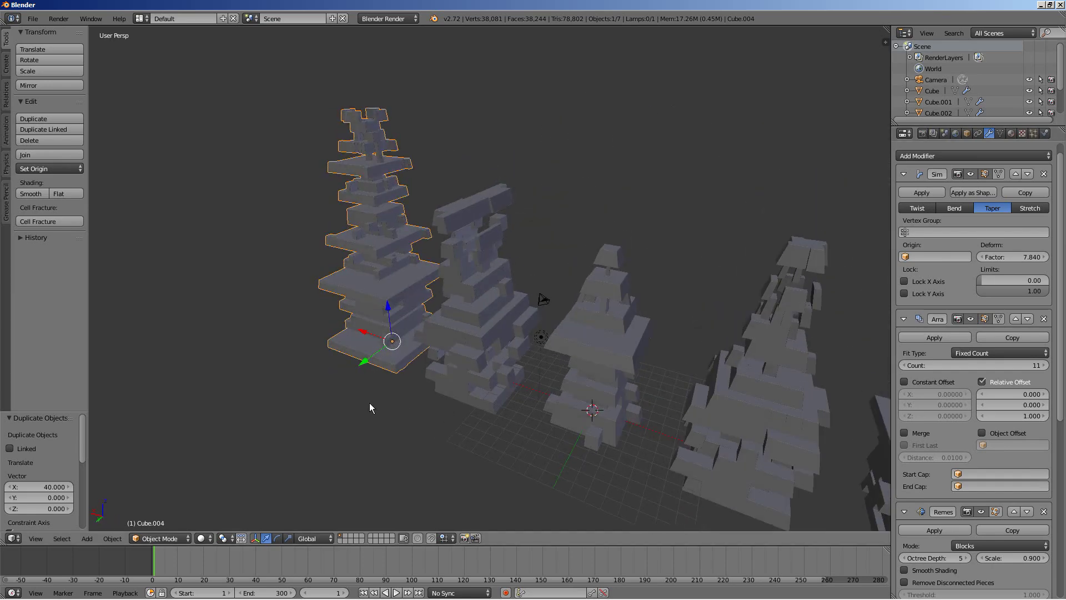
scroll(566, 359, up, 2)
scroll(566, 358, down, 1)
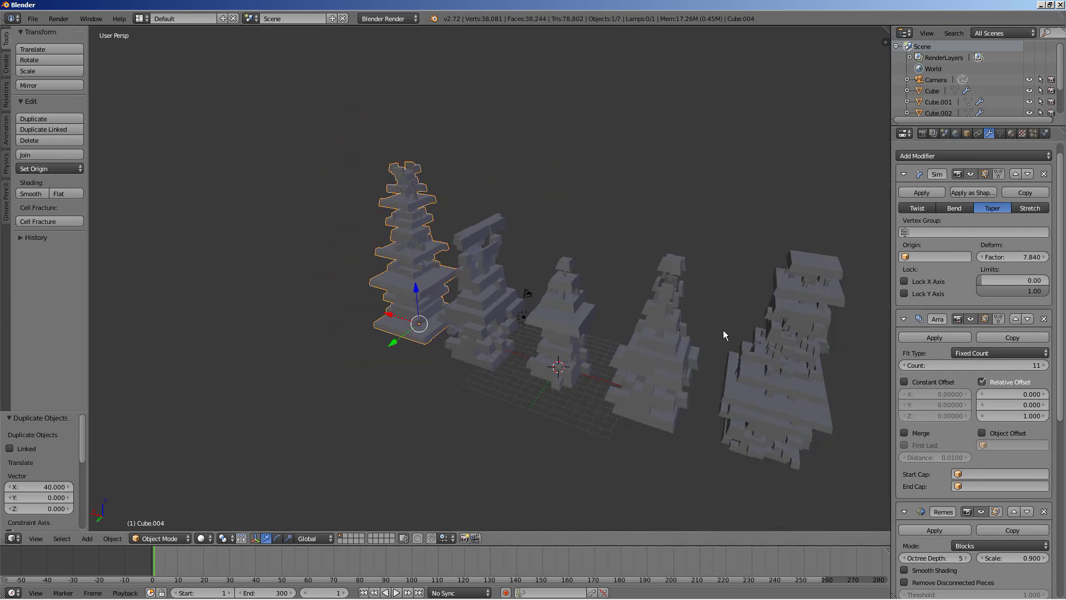
click(1011, 133)
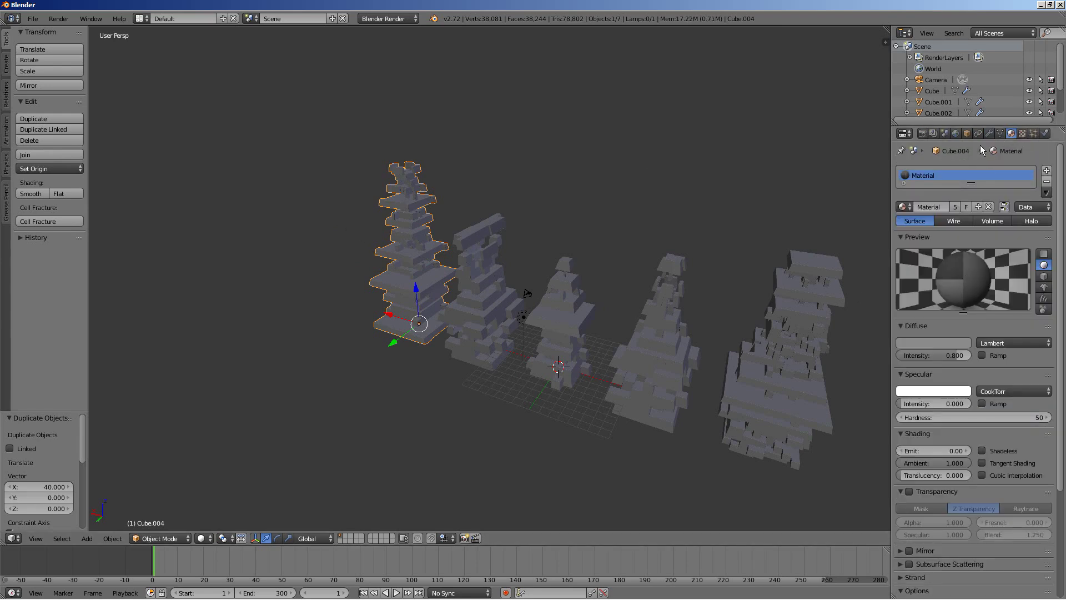
click(989, 134)
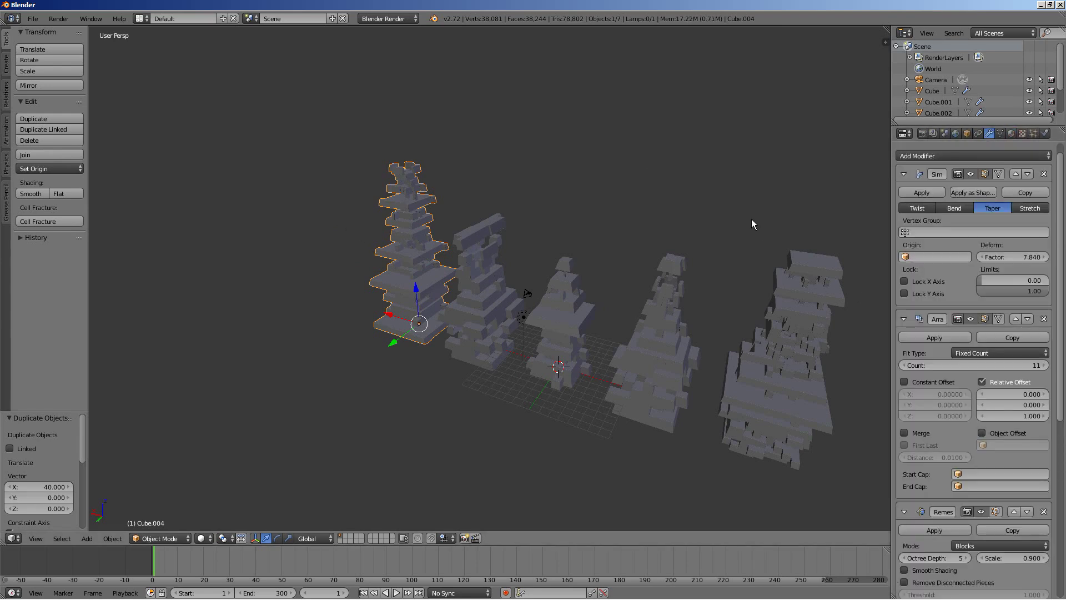
Step: Duplicate the 11-count tower and place the copy 10 units along the global X axis
scroll(446, 332, down, 1)
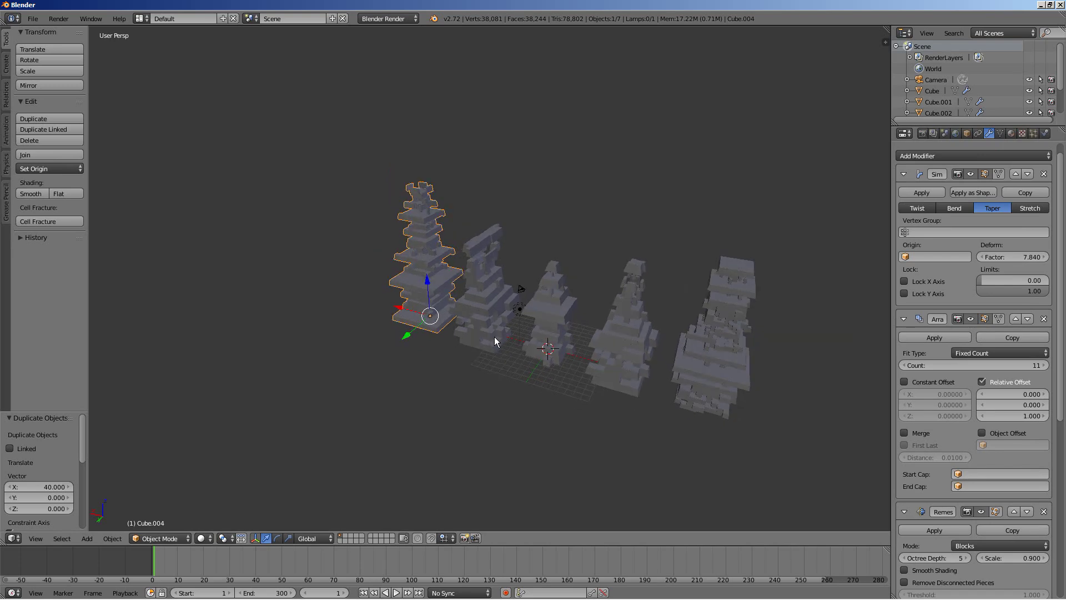
key(shift+d)
key(x)
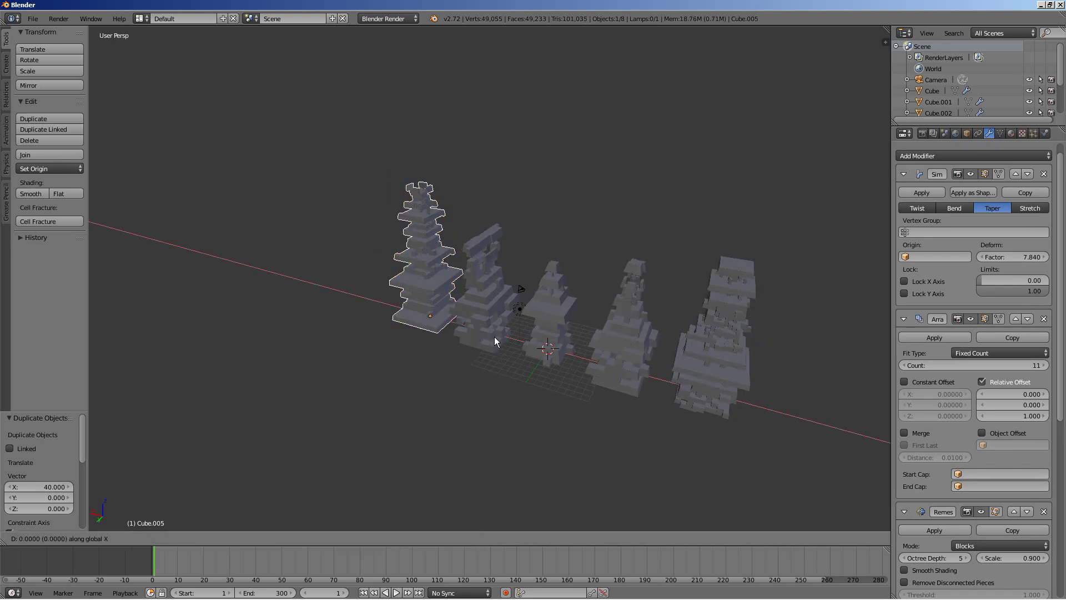
click(441, 332)
scroll(353, 340, up, 2)
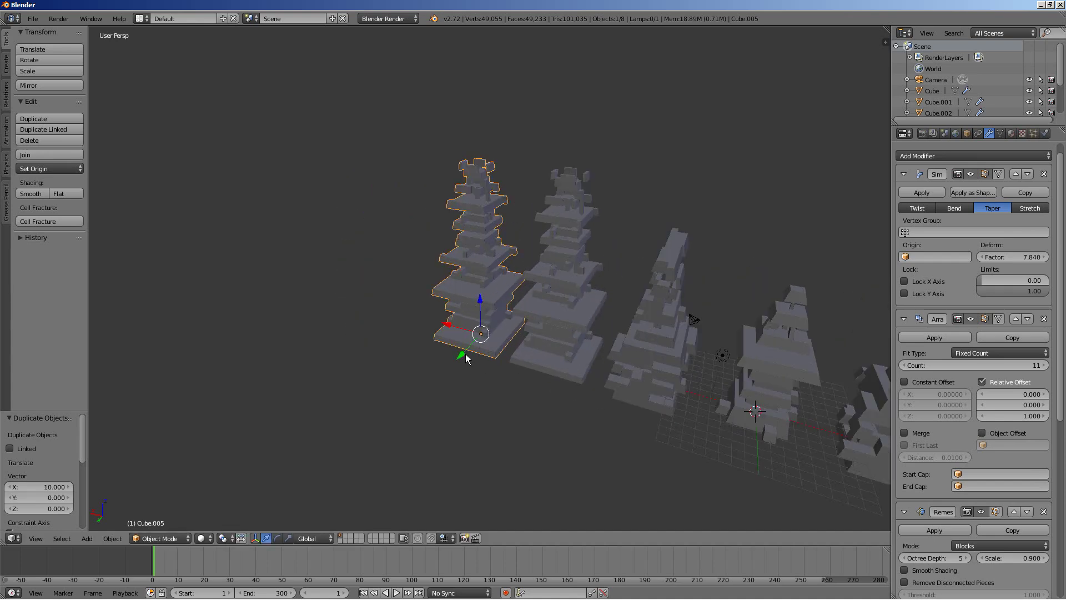
Step: Reduce the newest tower's Array count to 6
scroll(1061, 331, down, 5)
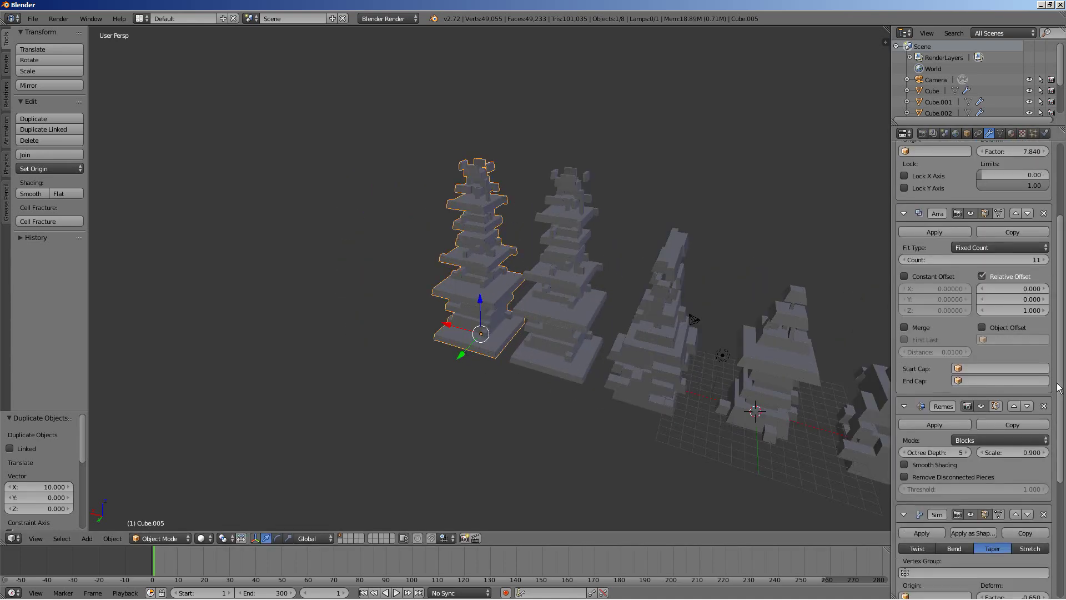
click(904, 260)
click(903, 260)
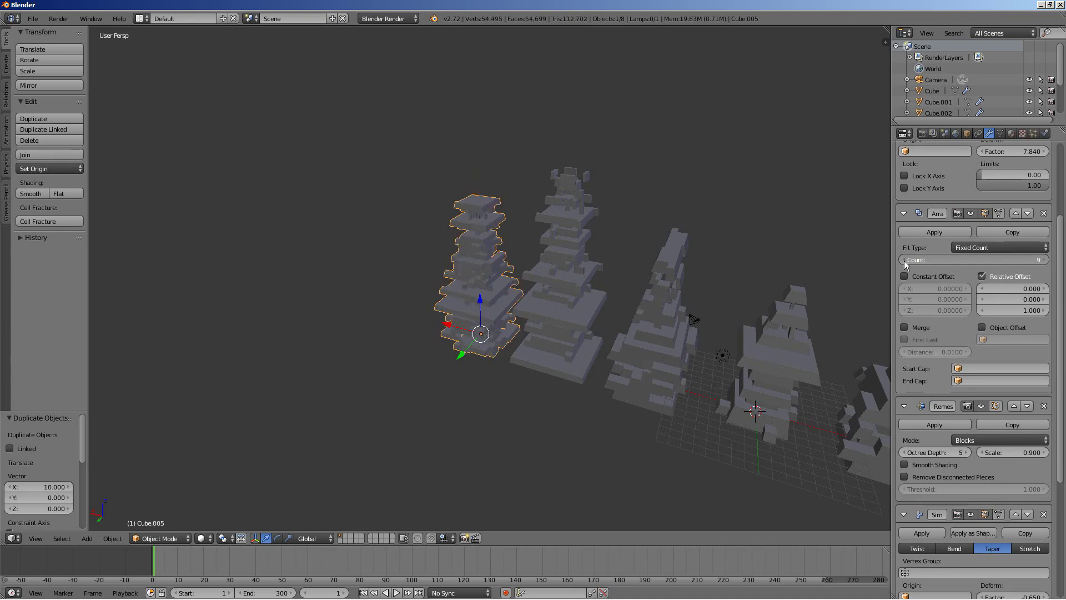
click(904, 260)
click(903, 260)
click(904, 259)
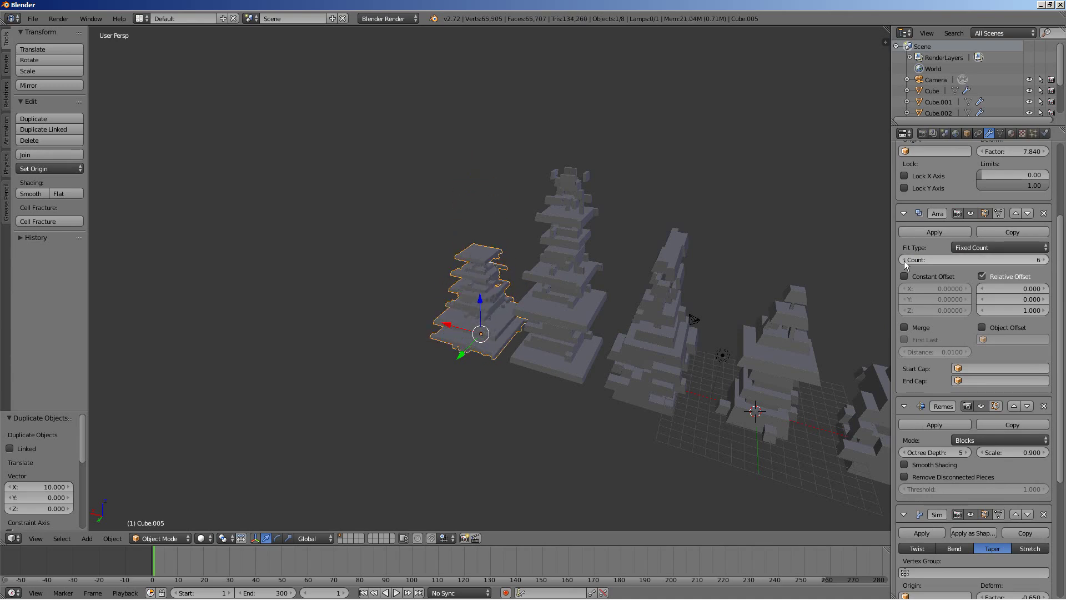
Step: Lower the shortened tower's Remesh octree depth to 4
scroll(541, 386, up, 5)
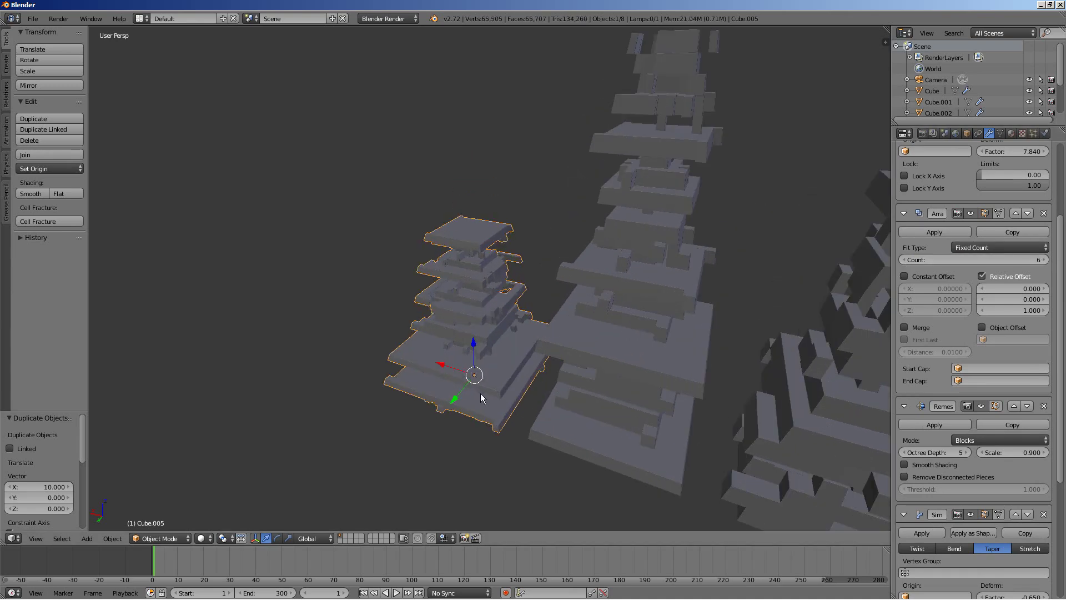
middle_drag(572, 327, 572, 295)
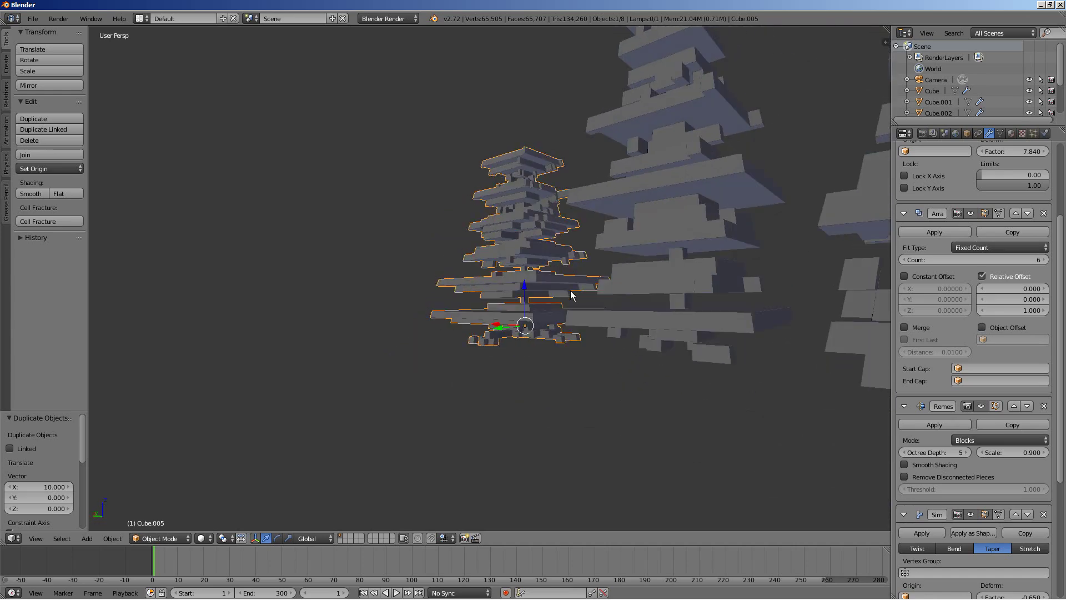
click(903, 452)
middle_drag(482, 328, 478, 360)
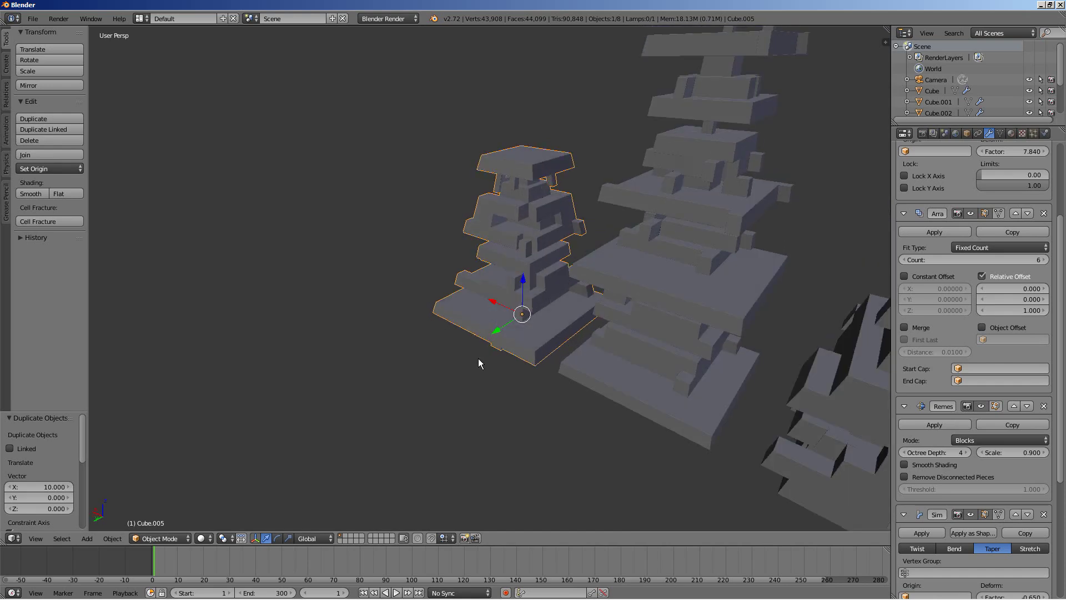
scroll(598, 341, down, 5)
scroll(598, 341, down, 2)
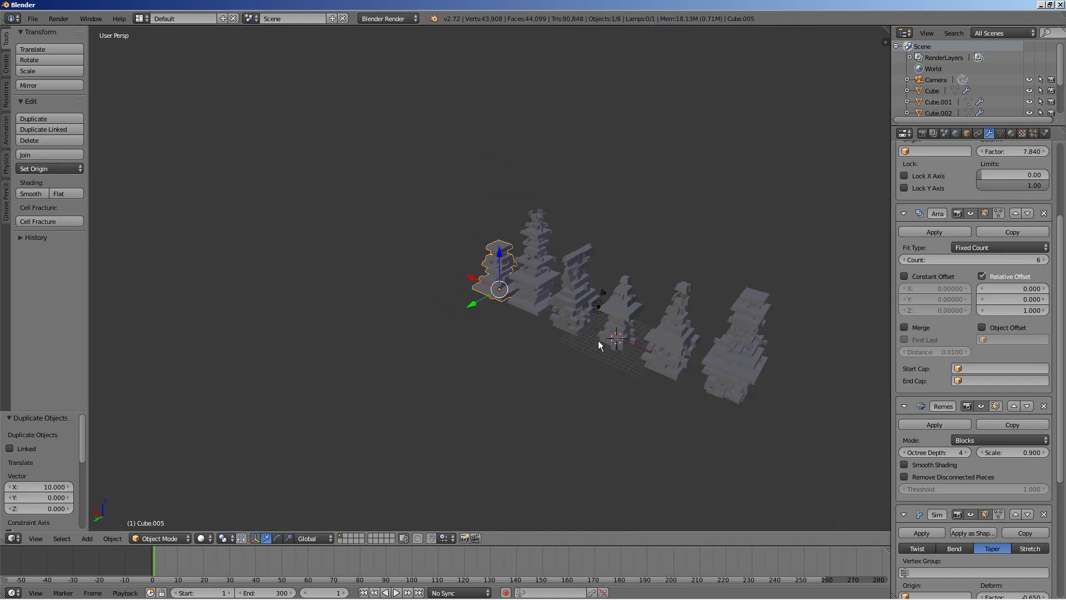
Step: Lock the X axis in the short tower's second taper modifier
scroll(934, 359, down, 8)
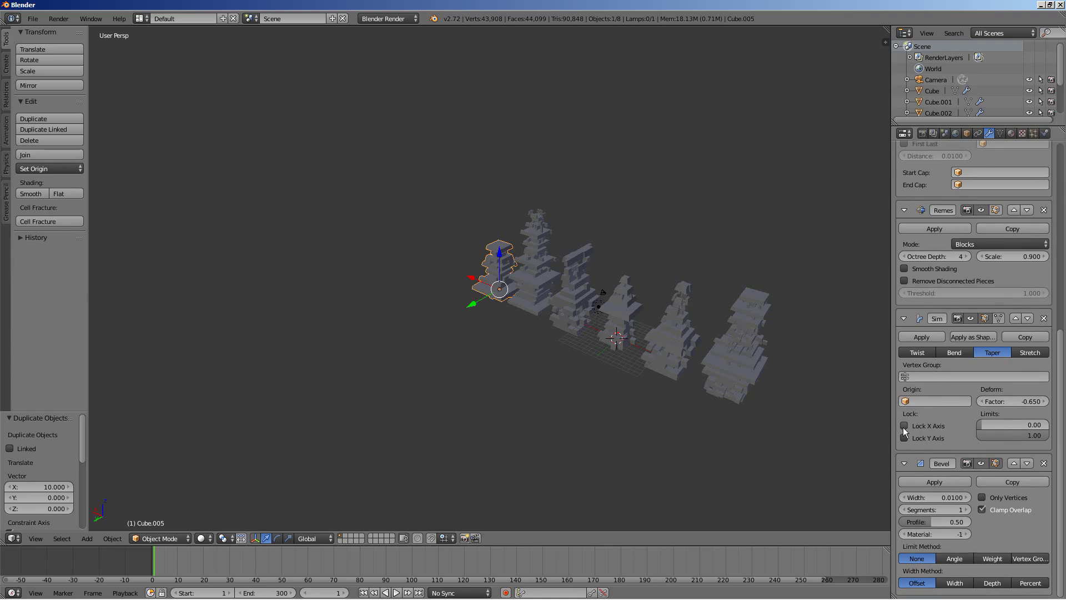
click(904, 426)
scroll(408, 312, up, 3)
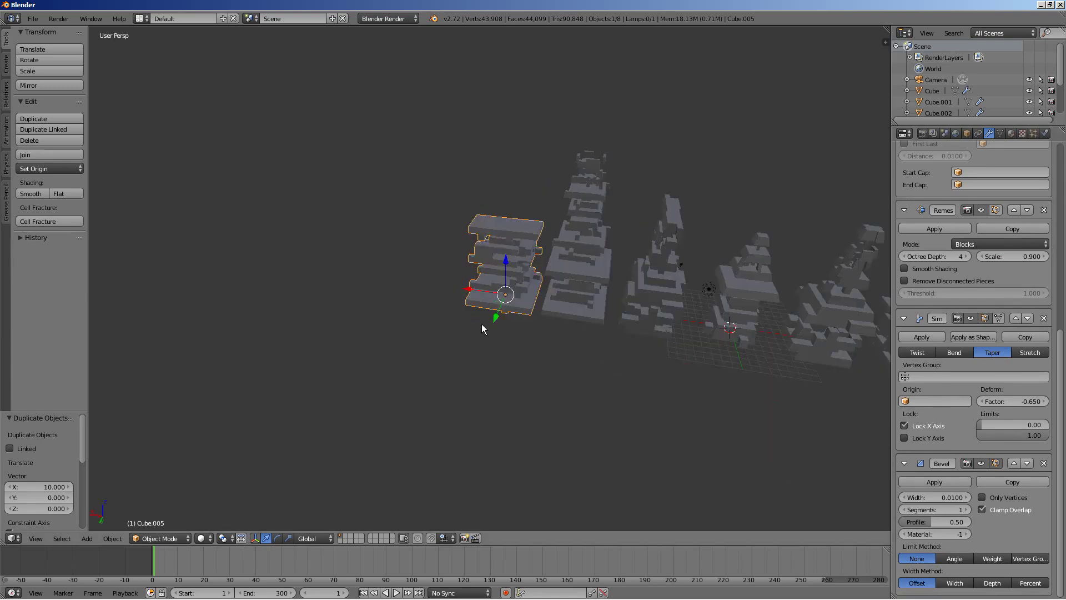
middle_drag(481, 325, 412, 295)
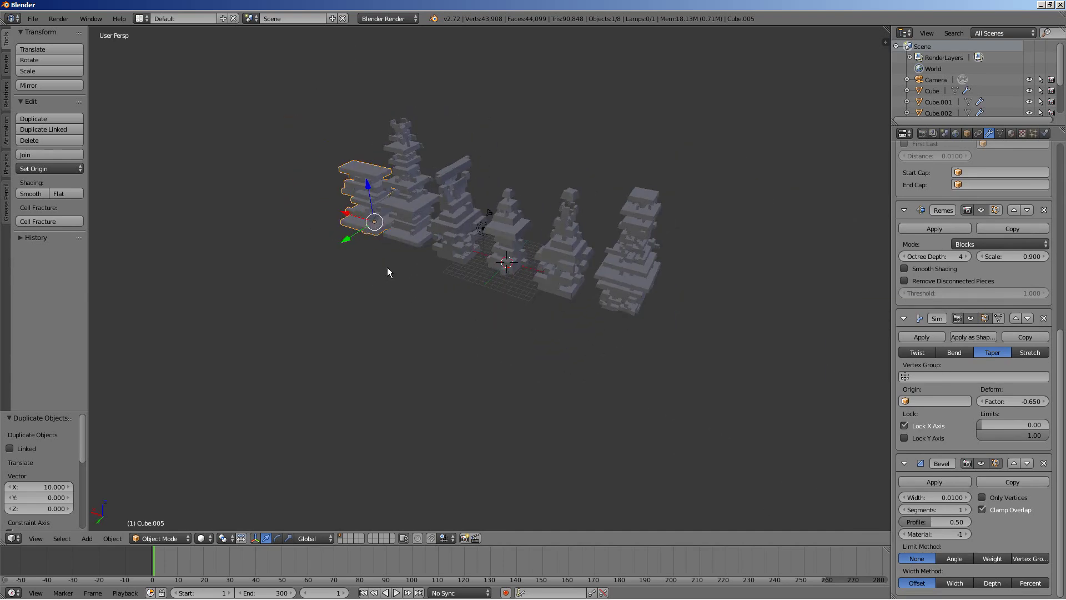
Step: Duplicate the large tower at the negative X end of the row and place the copy -10 units along global X
right_click(634, 272)
key(shift+d)
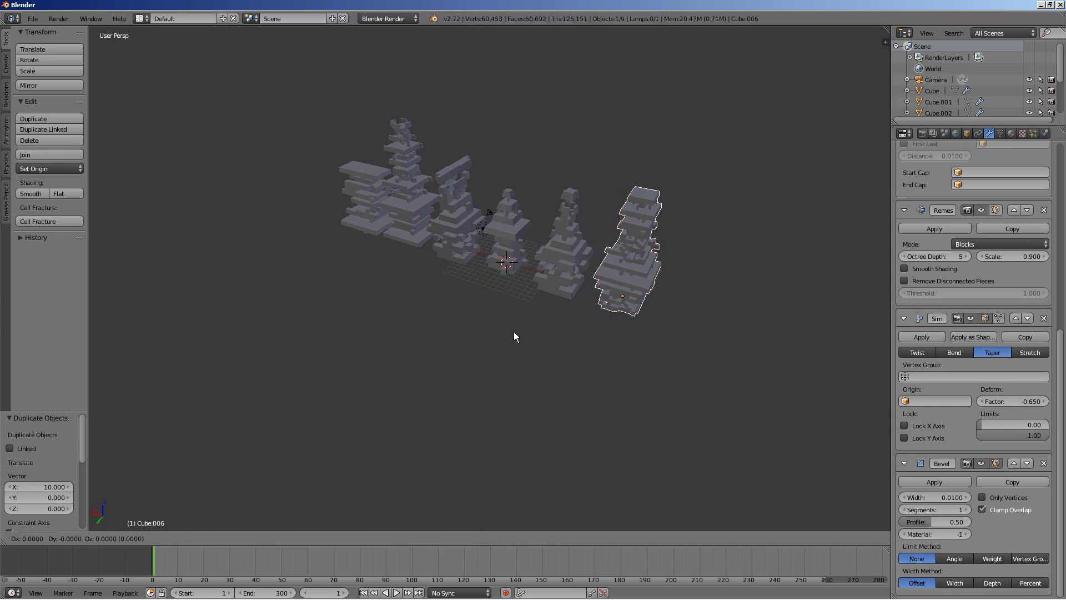
key(x)
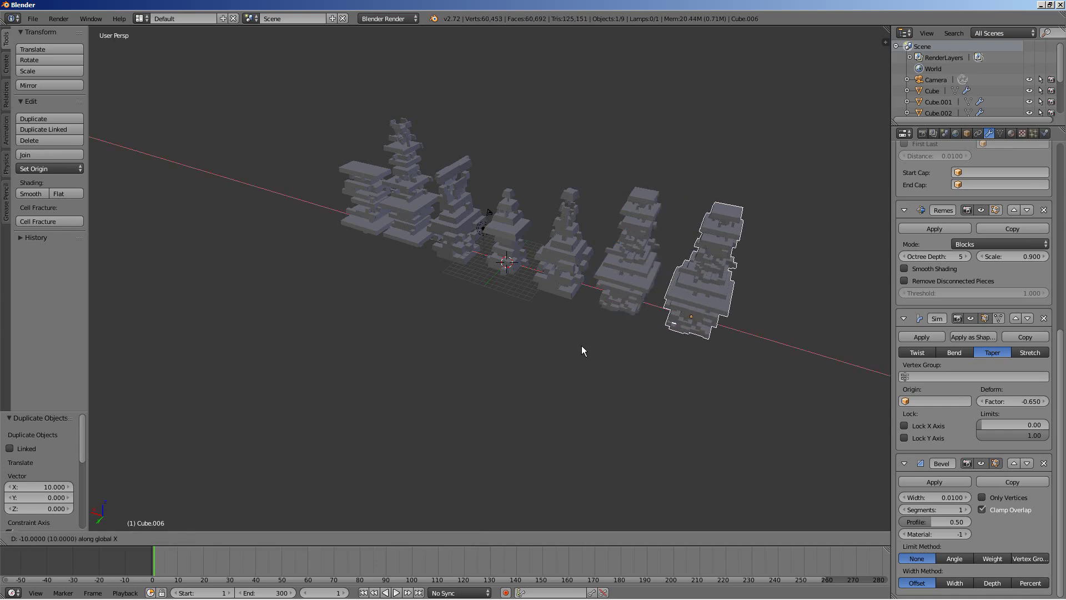
click(581, 346)
middle_drag(626, 338, 538, 345)
scroll(538, 346, up, 5)
middle_drag(457, 348, 407, 301)
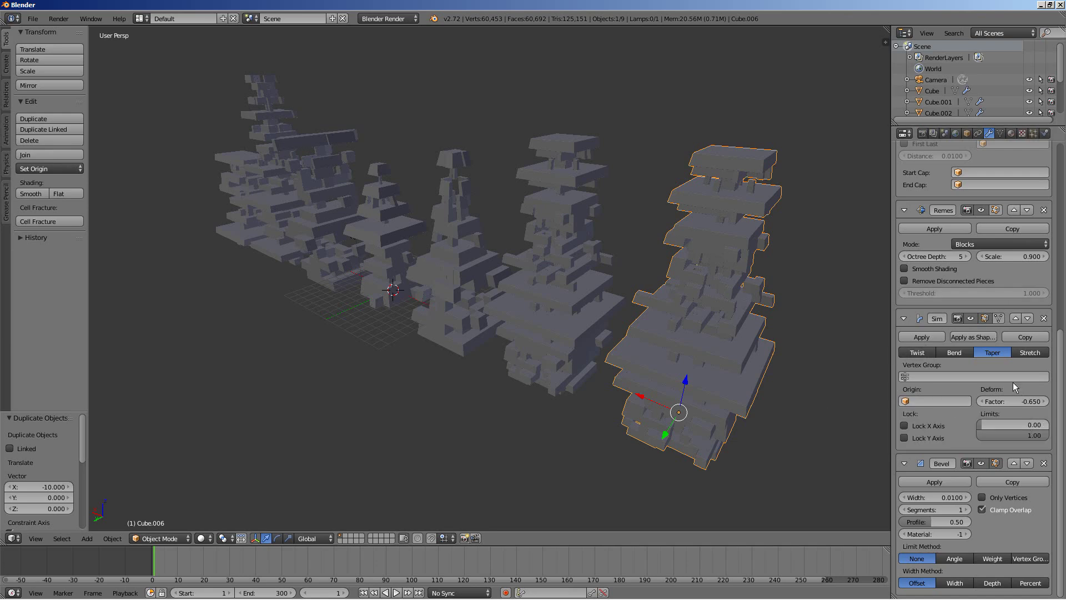
Step: Set the Array count of the new end tower to 8
scroll(1012, 382, up, 10)
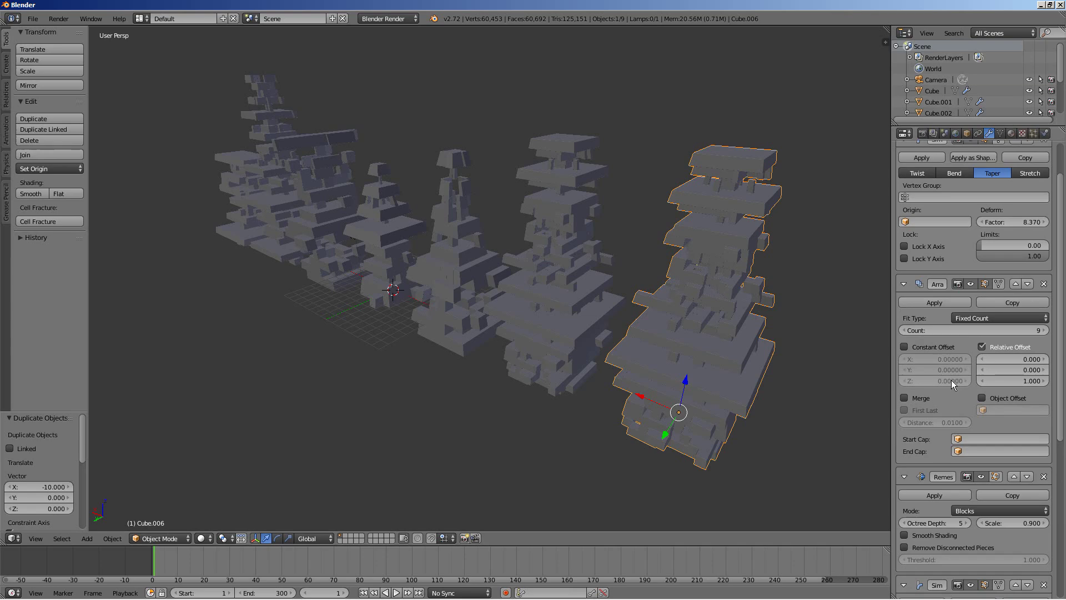
click(905, 331)
middle_drag(755, 447, 609, 433)
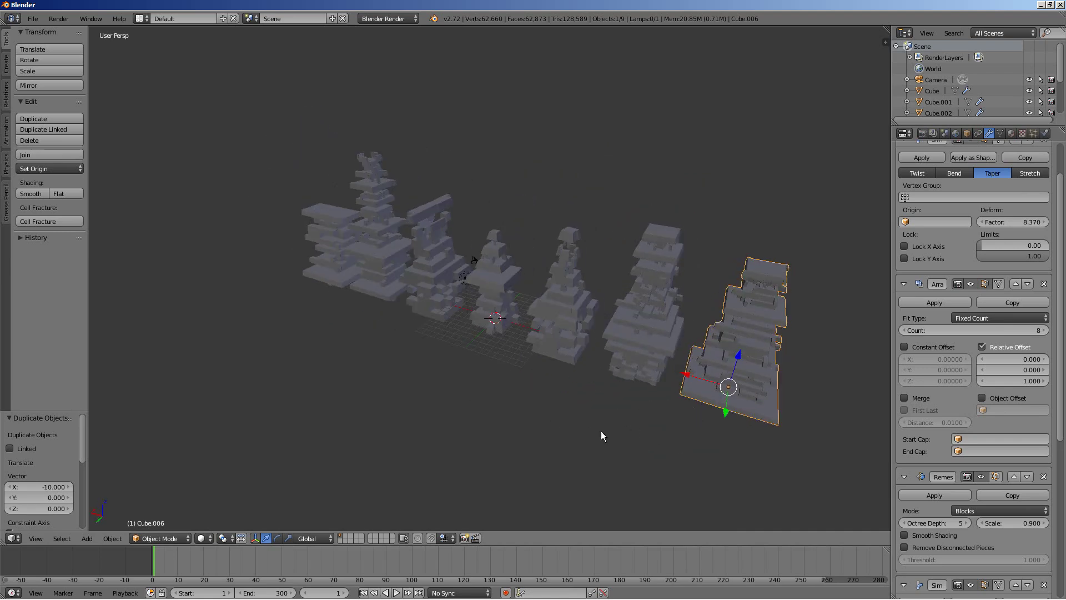
Step: Duplicate the 8-count end tower and place the copy -10 units along the global X axis
key(shift+d)
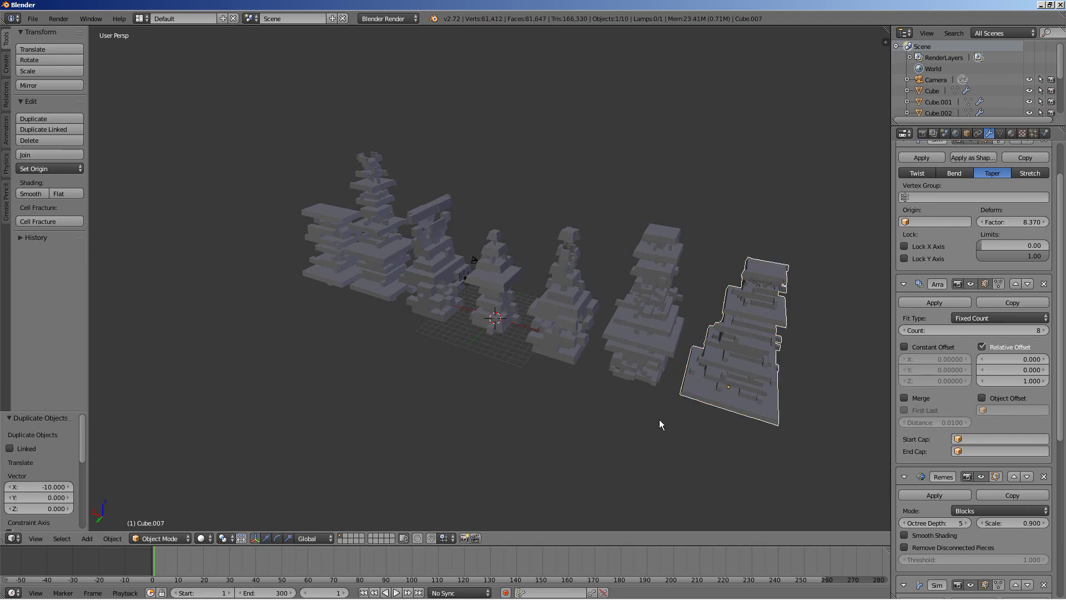
key(x)
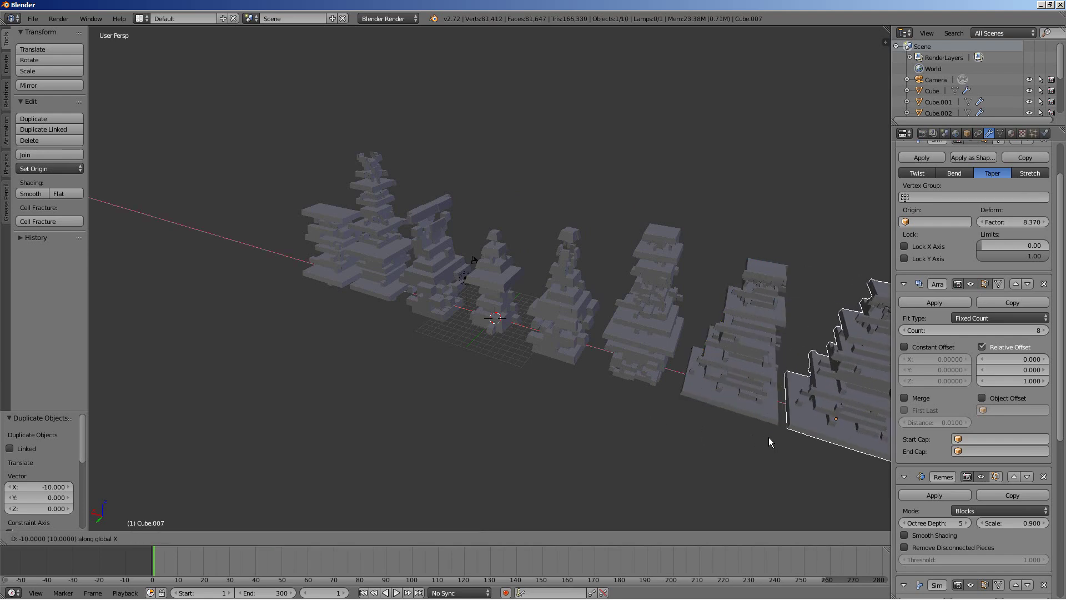
key(Return)
shift+middle_drag(770, 439, 564, 422)
scroll(564, 421, up, 3)
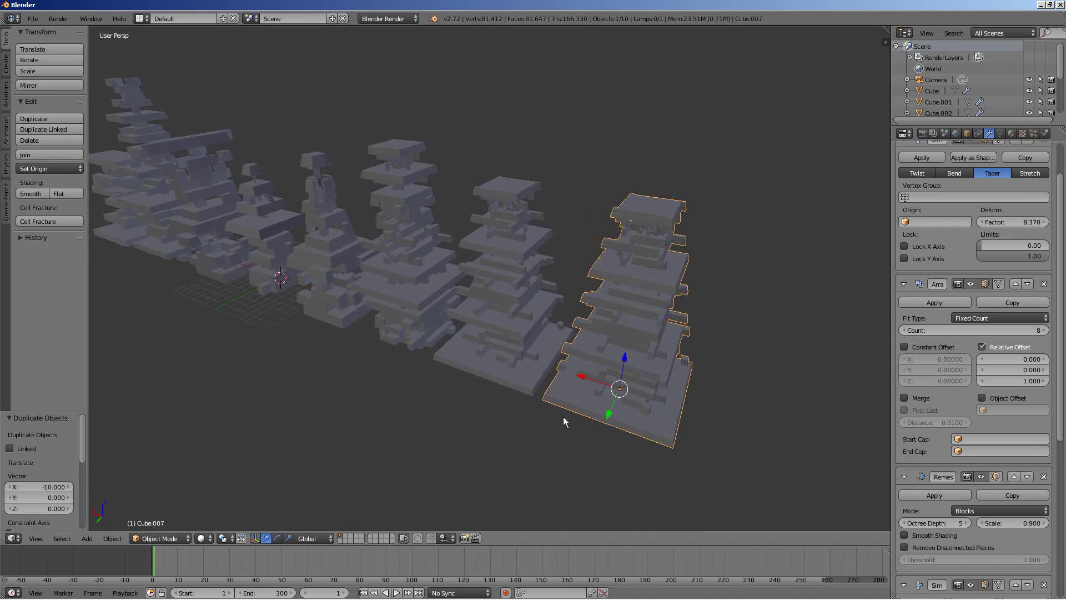
Step: On the newest end tower, lower the Remesh octree depth to 4 and the Array count to 6
click(903, 522)
middle_drag(680, 431, 662, 427)
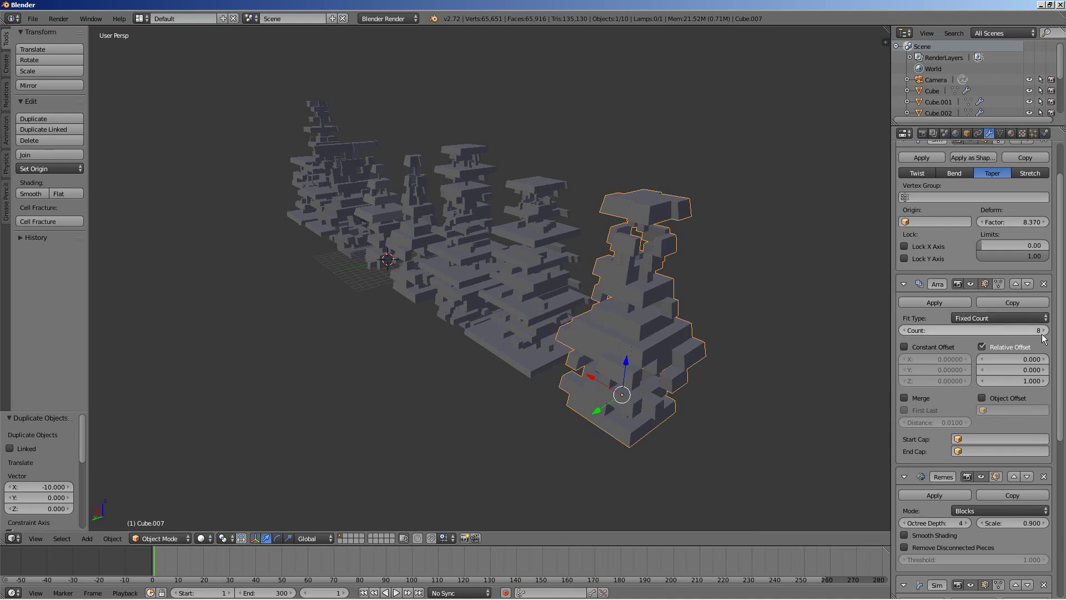
click(901, 331)
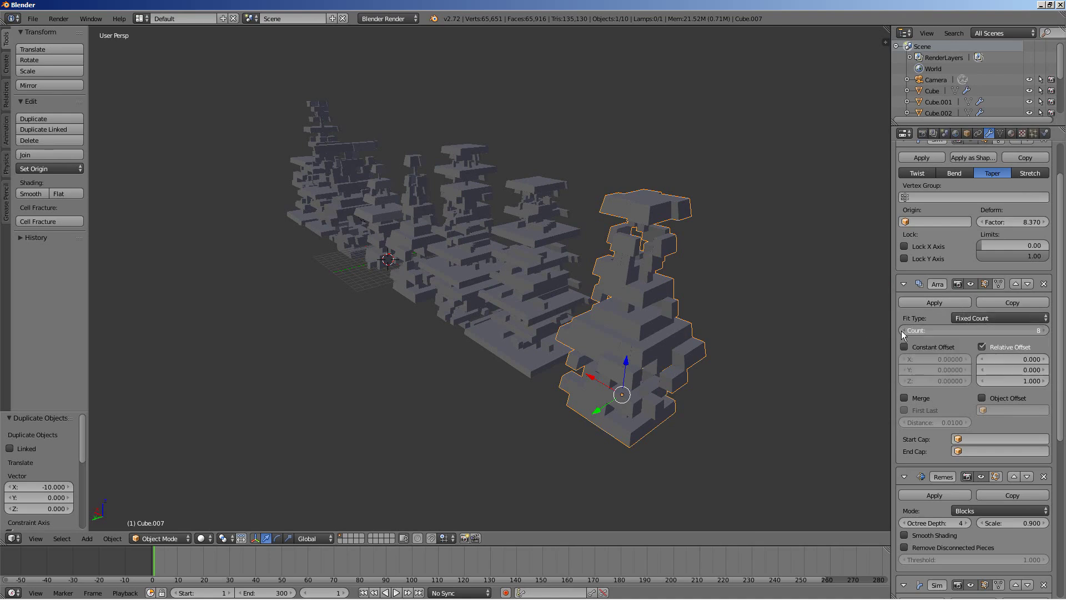
click(901, 331)
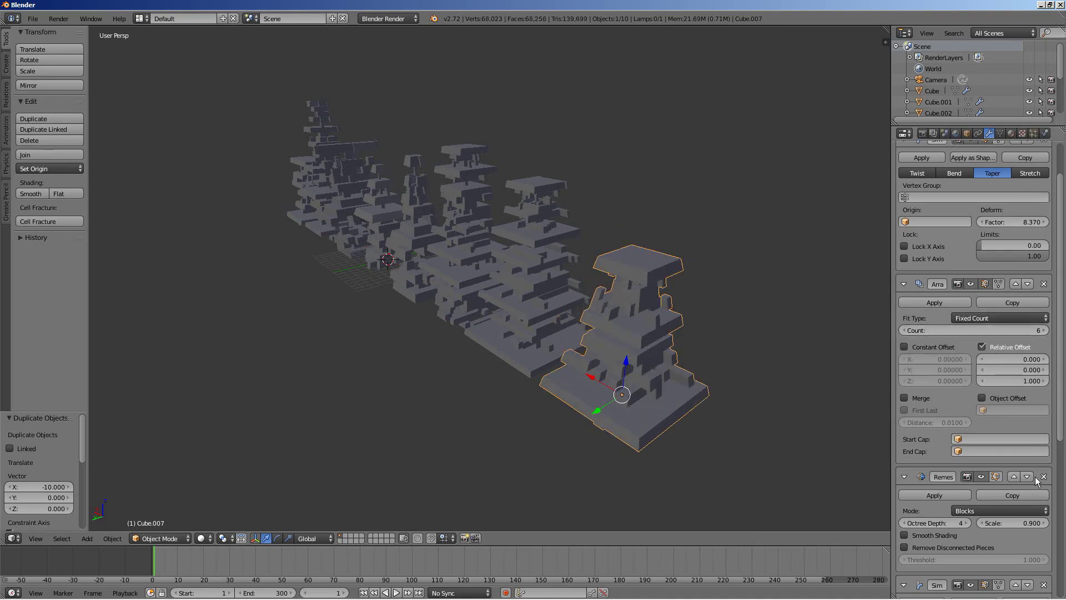
middle_drag(933, 561, 555, 561)
middle_drag(550, 468, 768, 381)
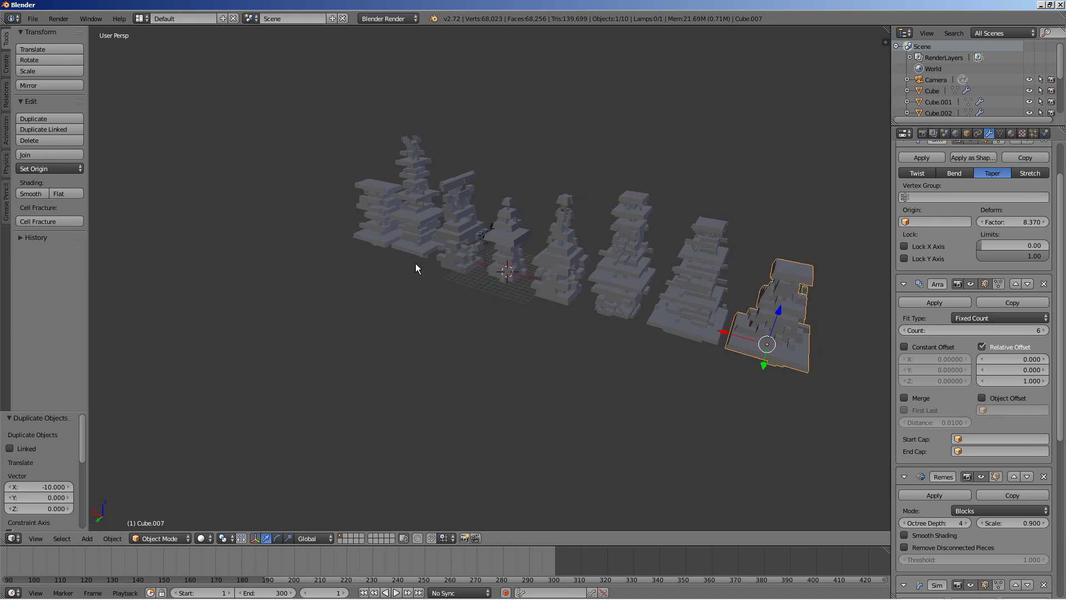
Step: Duplicate the short flat-topped tower at the positive X end of the row and place the copy 10 units along global X
shift+middle_drag(362, 216, 485, 351)
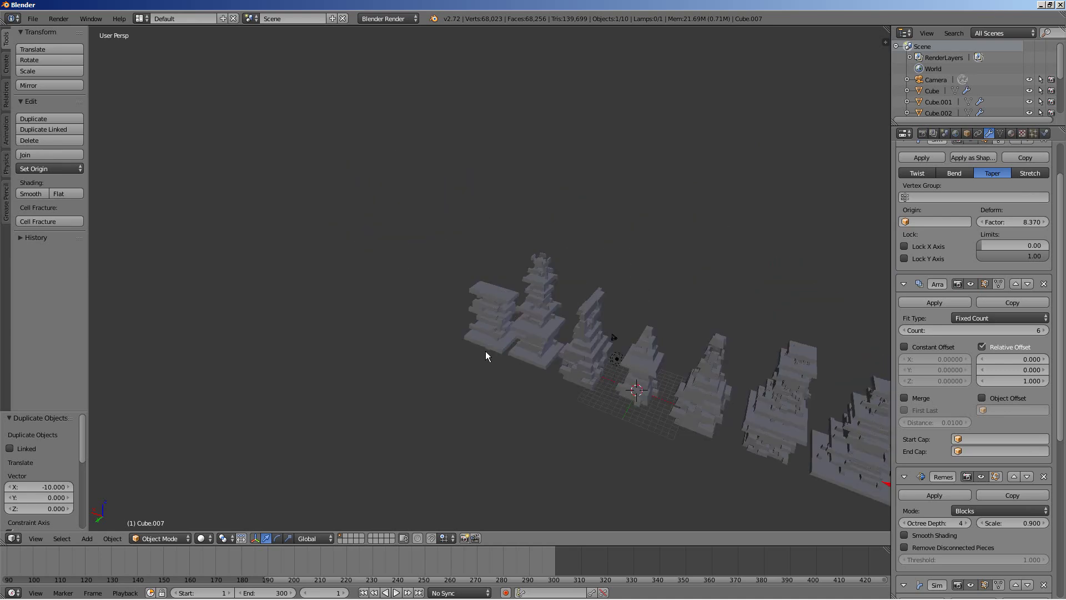
scroll(486, 351, up, 6)
scroll(485, 350, up, 3)
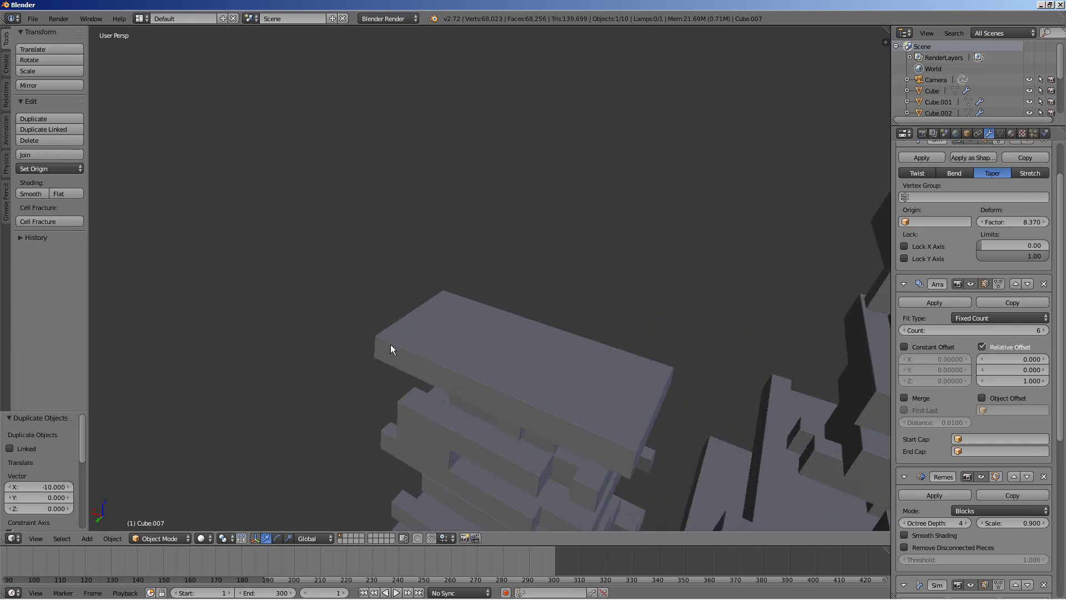
middle_drag(660, 460, 718, 255)
scroll(718, 268, down, 6)
scroll(718, 269, down, 1)
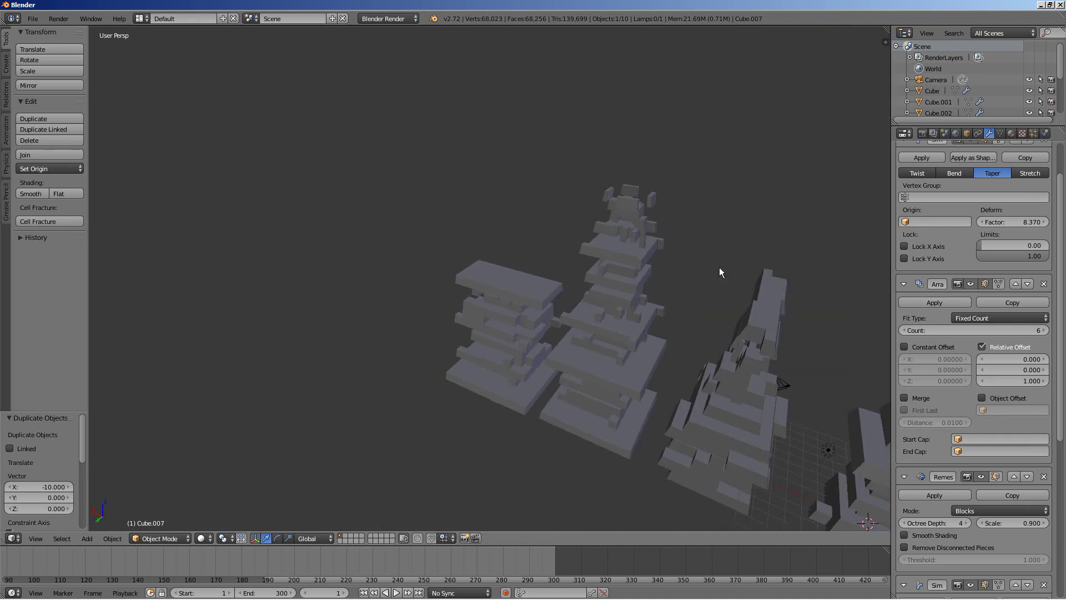
middle_drag(700, 331, 577, 302)
right_click(453, 312)
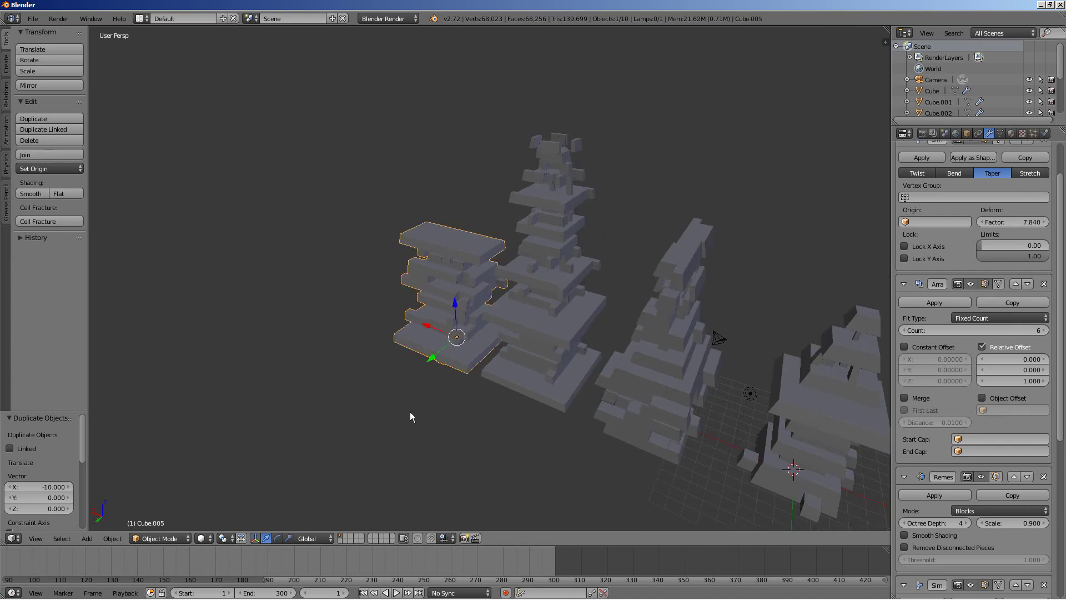
middle_drag(410, 416, 459, 403)
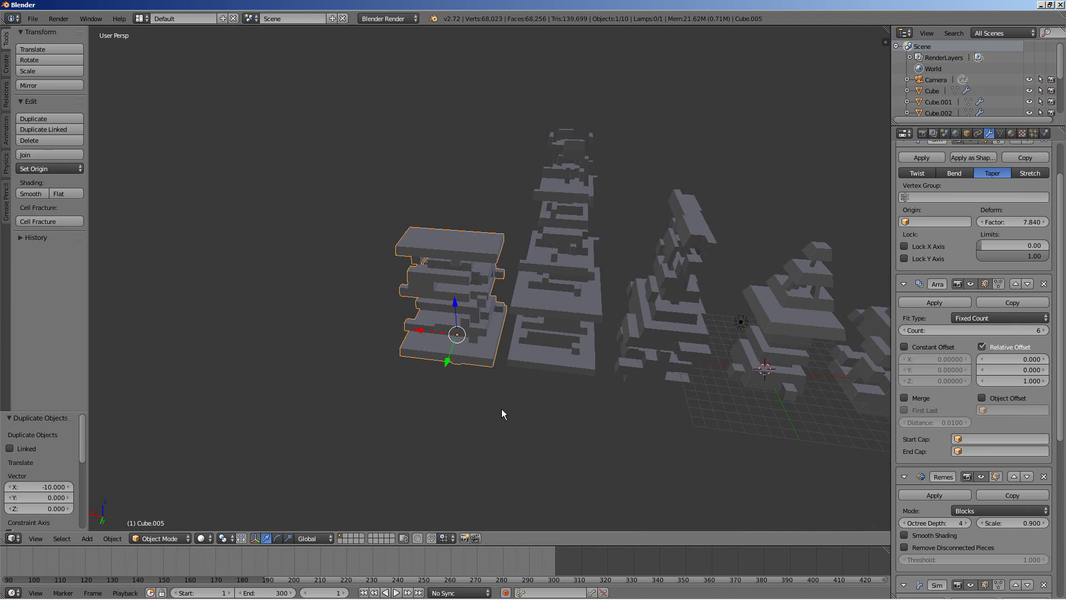
key(shift+d)
key(x)
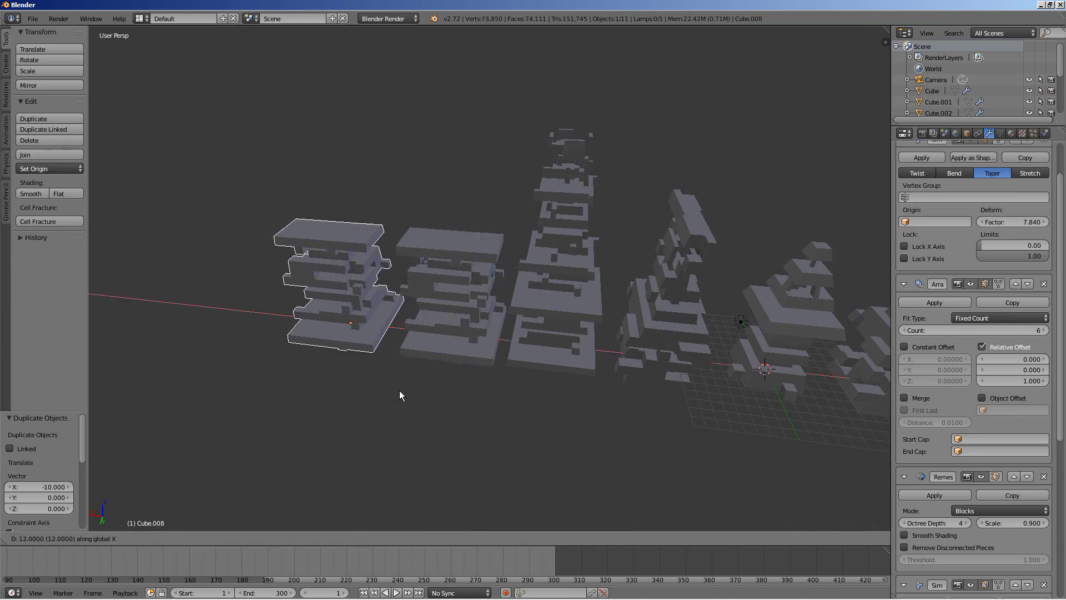
click(413, 392)
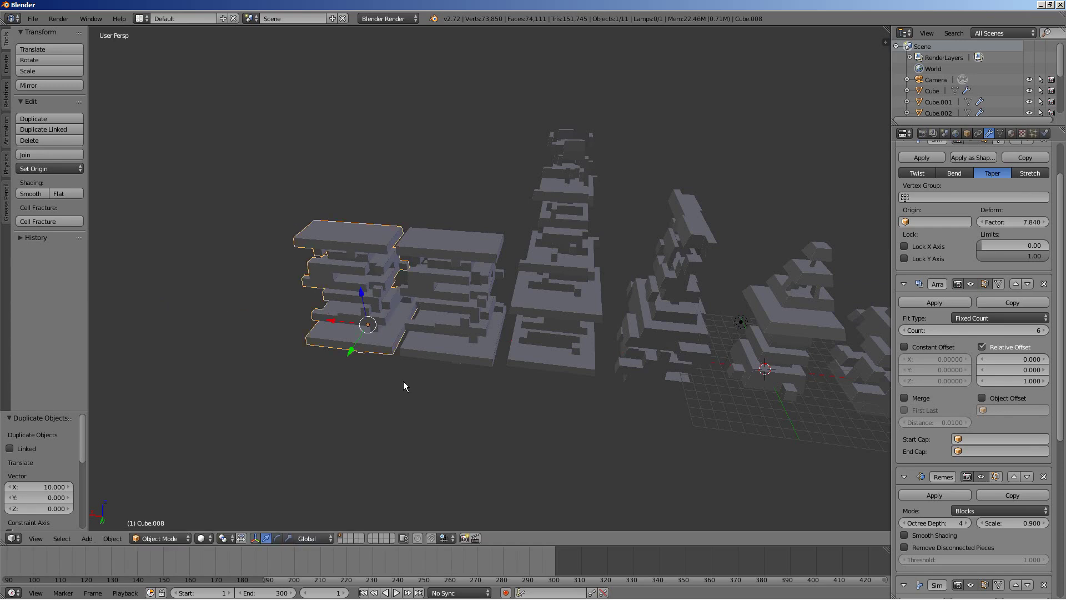
Step: In the new end tower's second Simple Deform taper, unlock the X axis and lock the Y axis
scroll(402, 380, down, 2)
scroll(995, 408, down, 12)
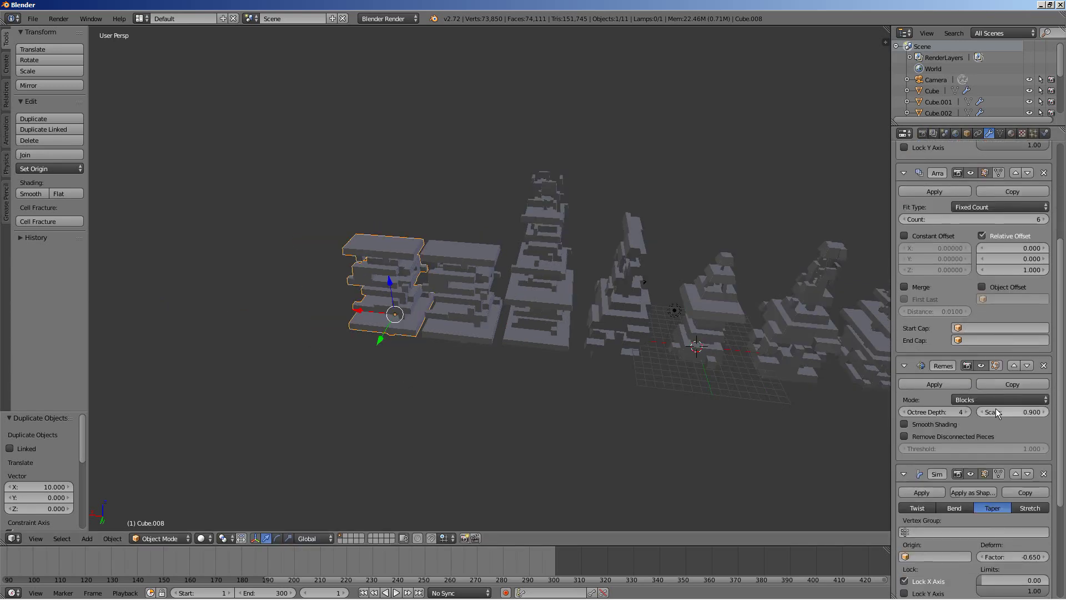
click(904, 425)
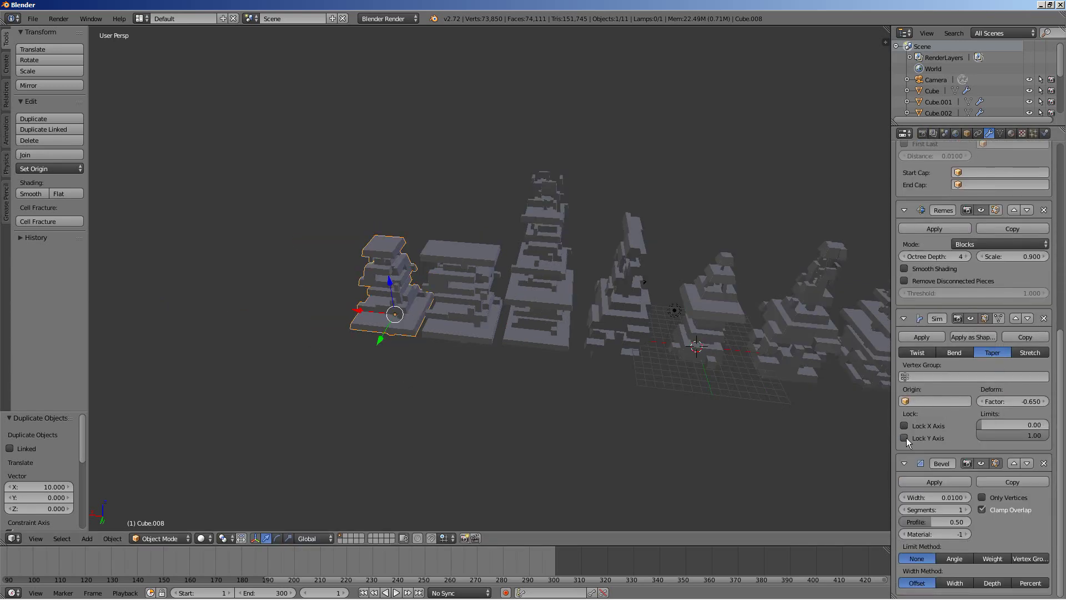
click(904, 438)
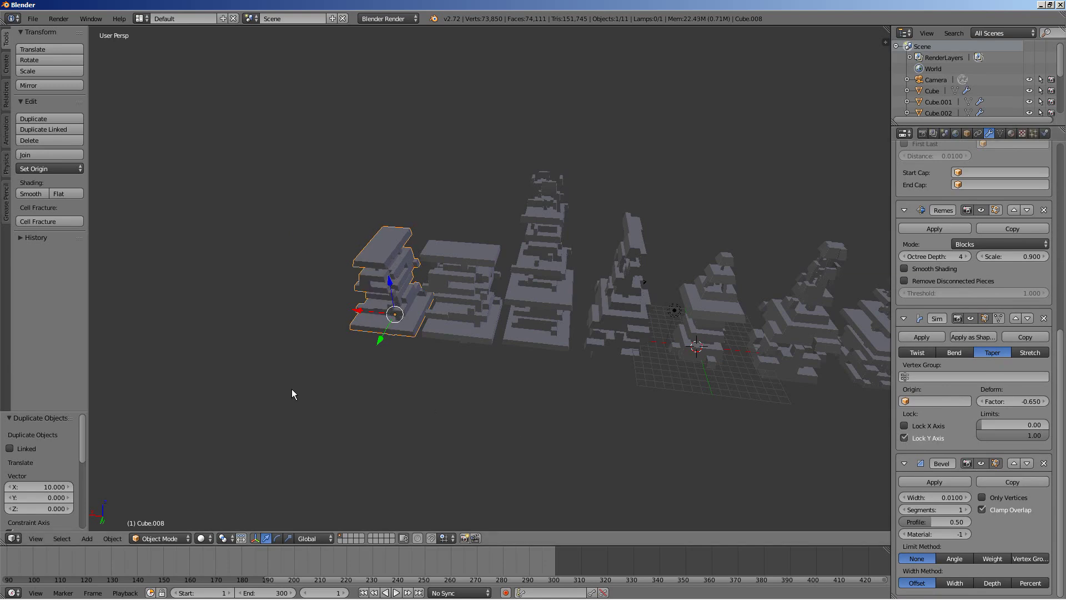
Step: Set the second Simple Deform taper factor of the new end tower to -0.9
scroll(291, 388, up, 3)
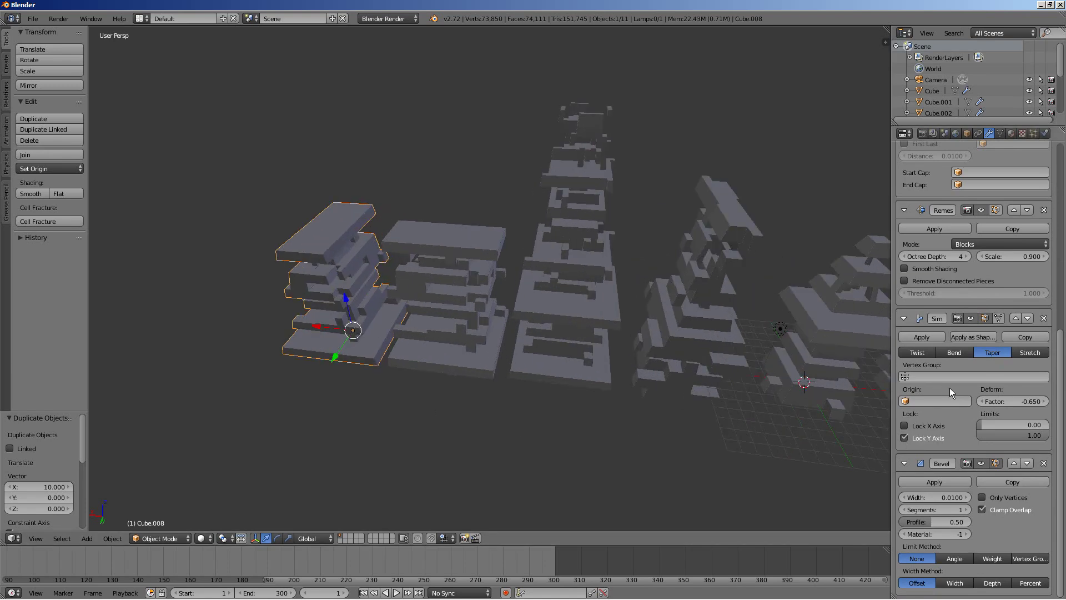
drag(1004, 404, 982, 408)
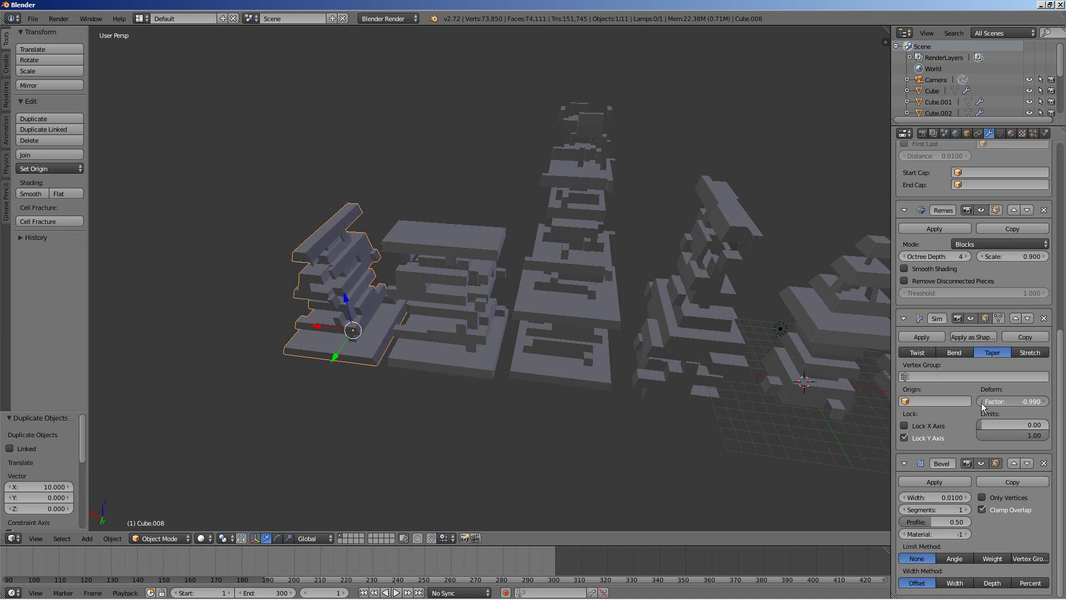
click(1014, 401)
text(-0.9)
key(Return)
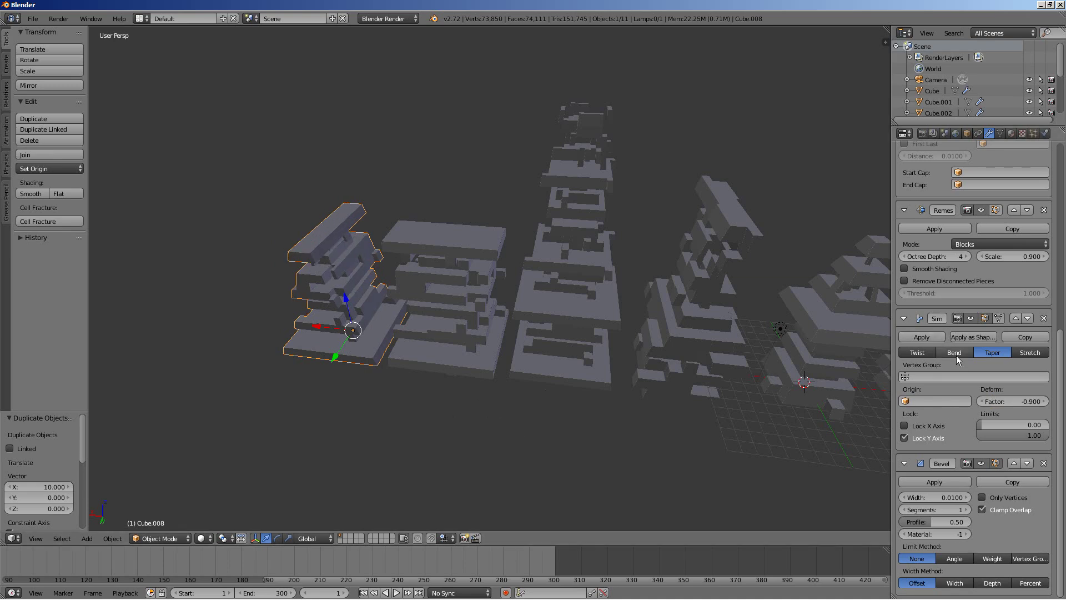
Step: Raise the Array count of the new positive X end tower to 8
scroll(957, 360, up, 7)
scroll(957, 360, up, 3)
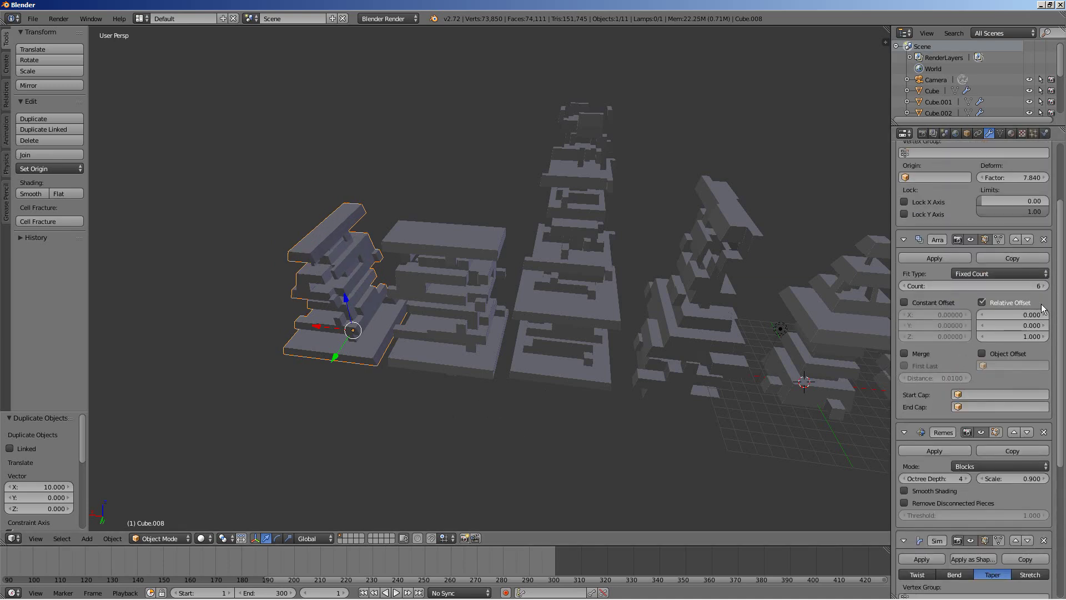
click(1047, 286)
click(1047, 286)
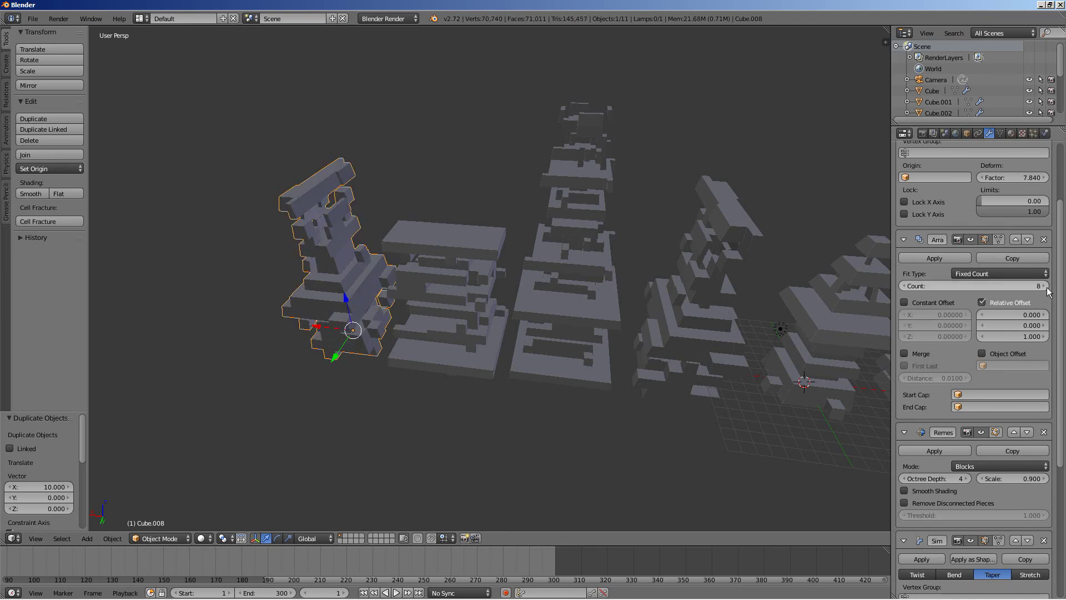
Step: Duplicate the 8-count tower at the positive X end and place the copy 10 units along global X
scroll(471, 381, down, 6)
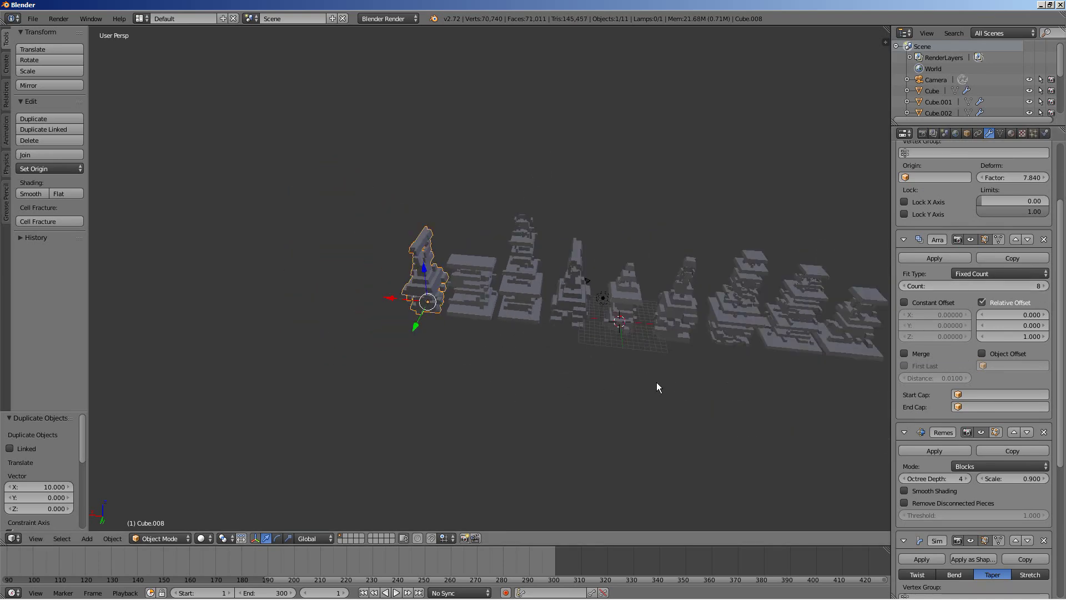
scroll(628, 384, down, 1)
shift+middle_drag(680, 397, 598, 370)
scroll(521, 329, up, 2)
scroll(598, 370, down, 1)
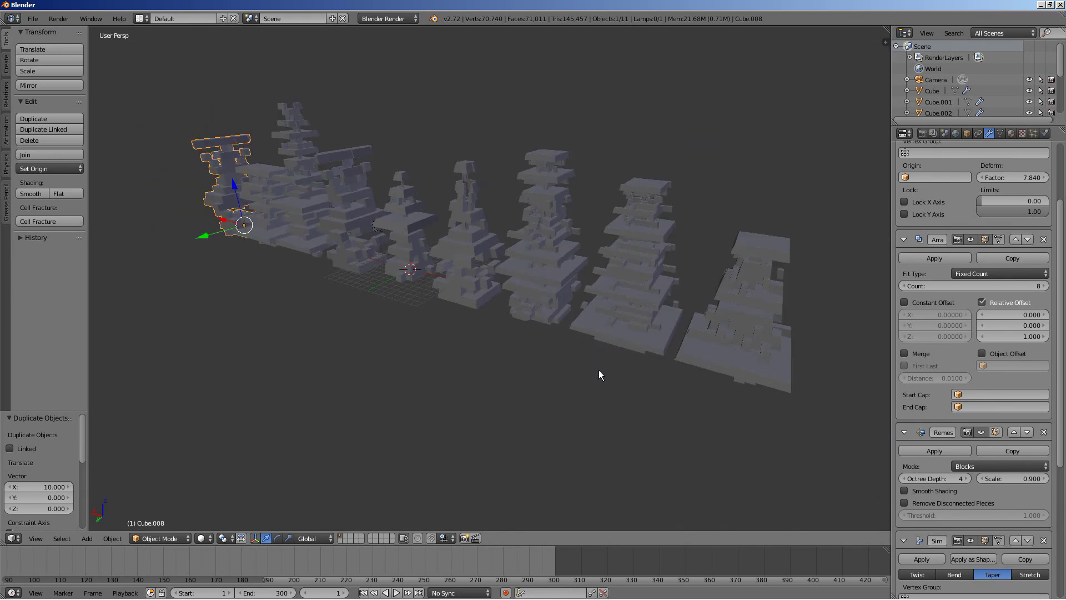
middle_drag(401, 373, 443, 392)
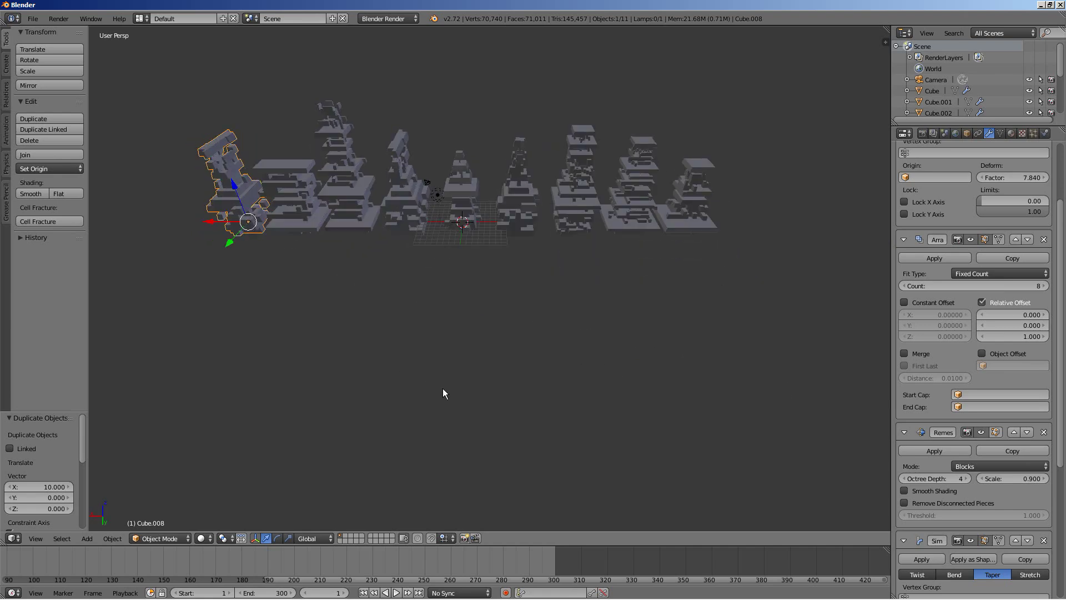
shift+middle_drag(302, 339, 489, 417)
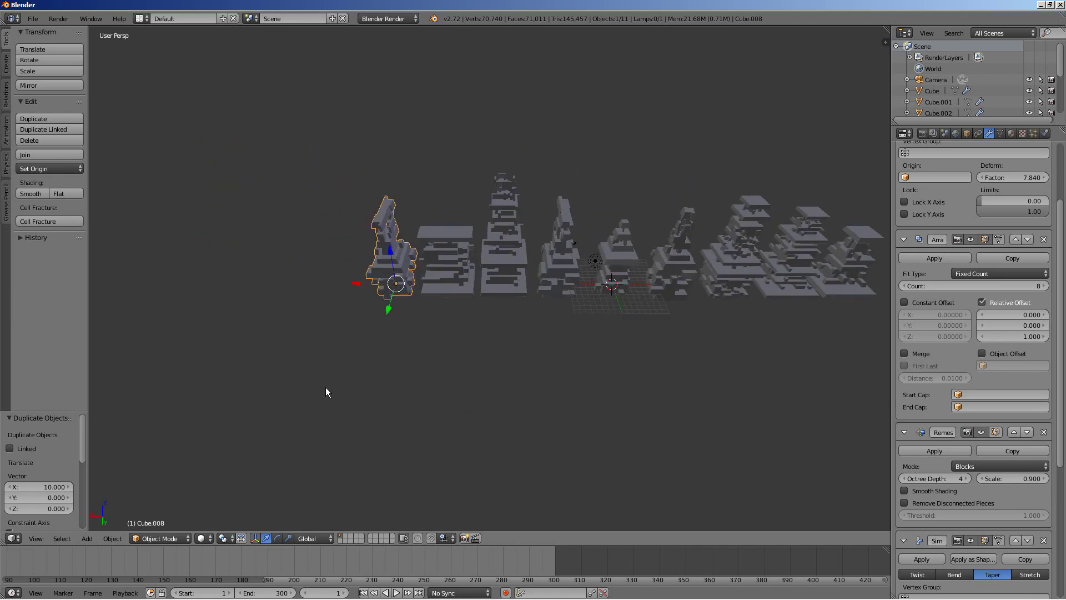
middle_drag(325, 392, 625, 350)
scroll(564, 355, up, 3)
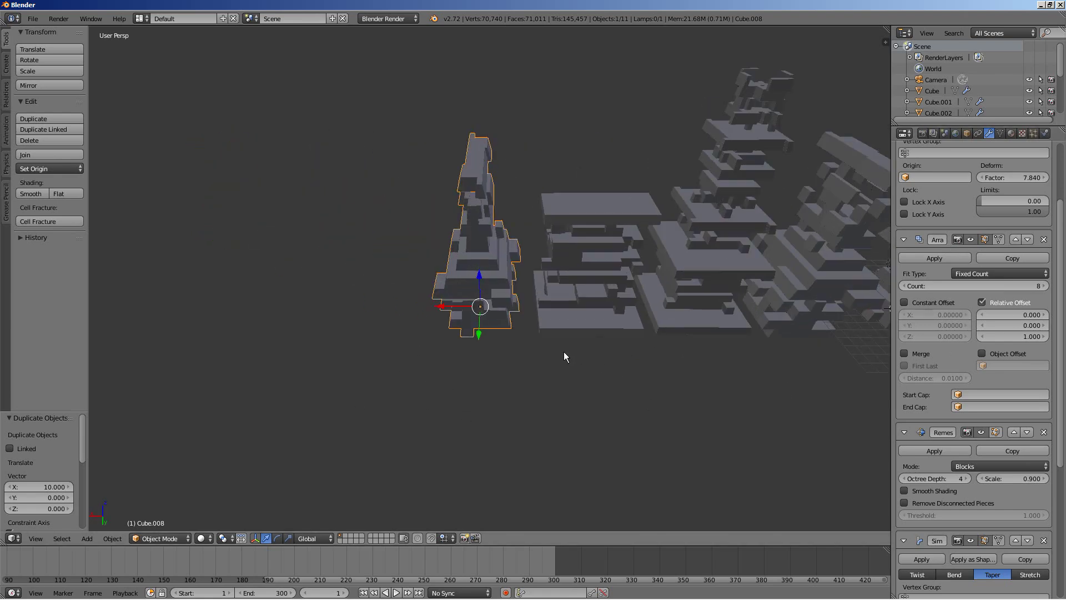
key(shift+d)
key(x)
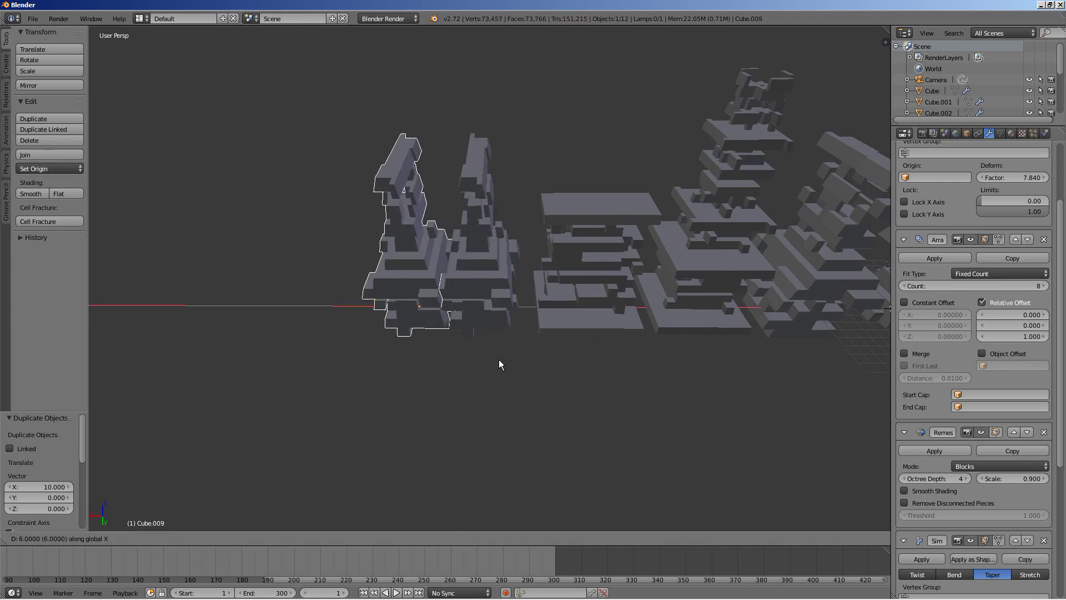
click(455, 362)
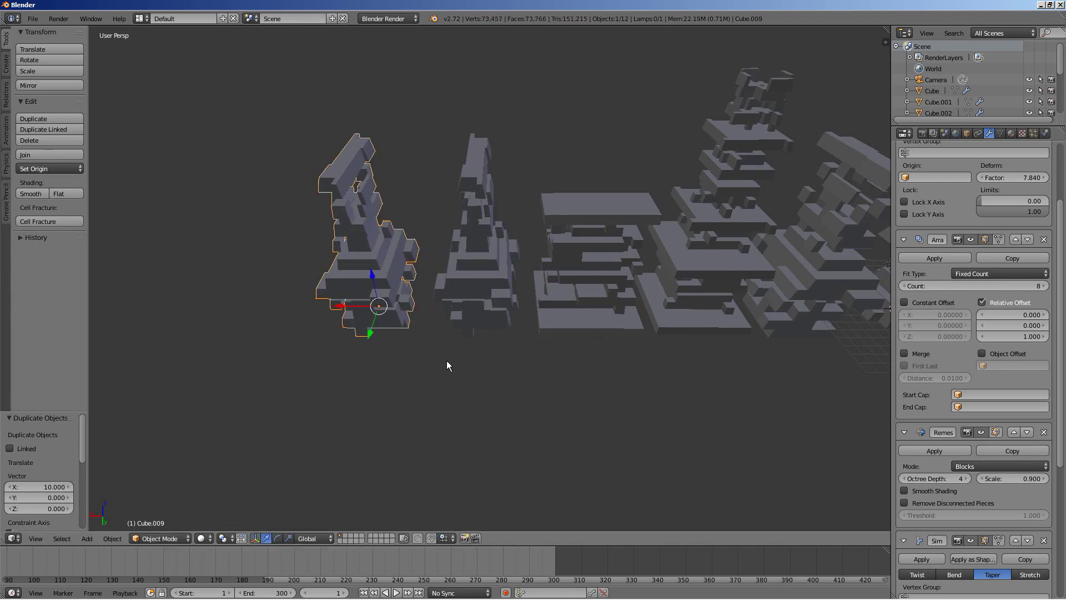
Step: Set the Array count of the newest positive X end tower to 7
middle_drag(447, 361, 735, 352)
scroll(742, 364, down, 2)
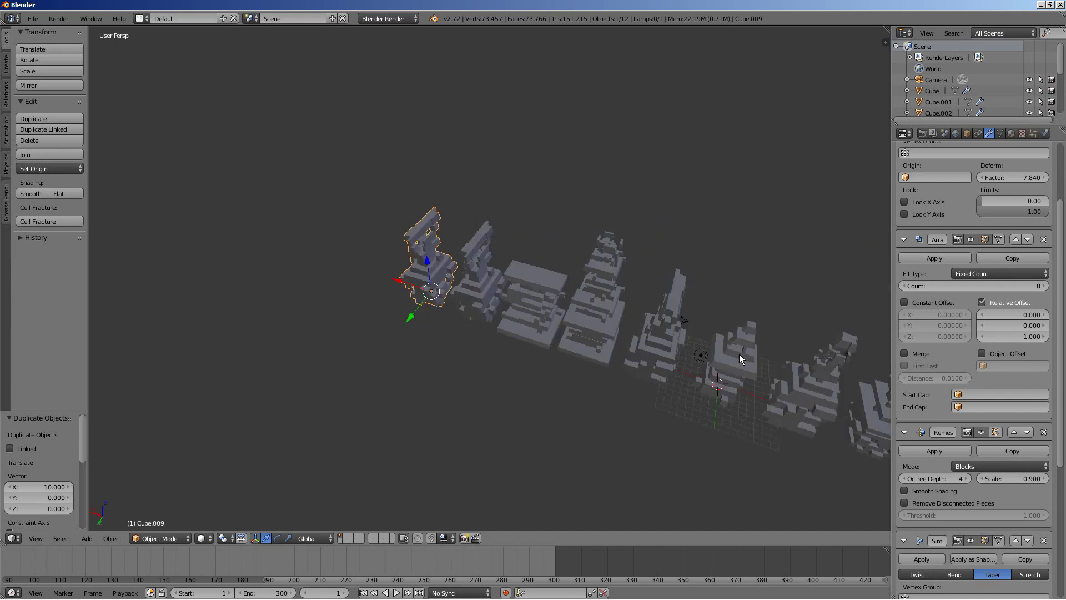
scroll(573, 329, up, 3)
shift+middle_drag(573, 333, 489, 276)
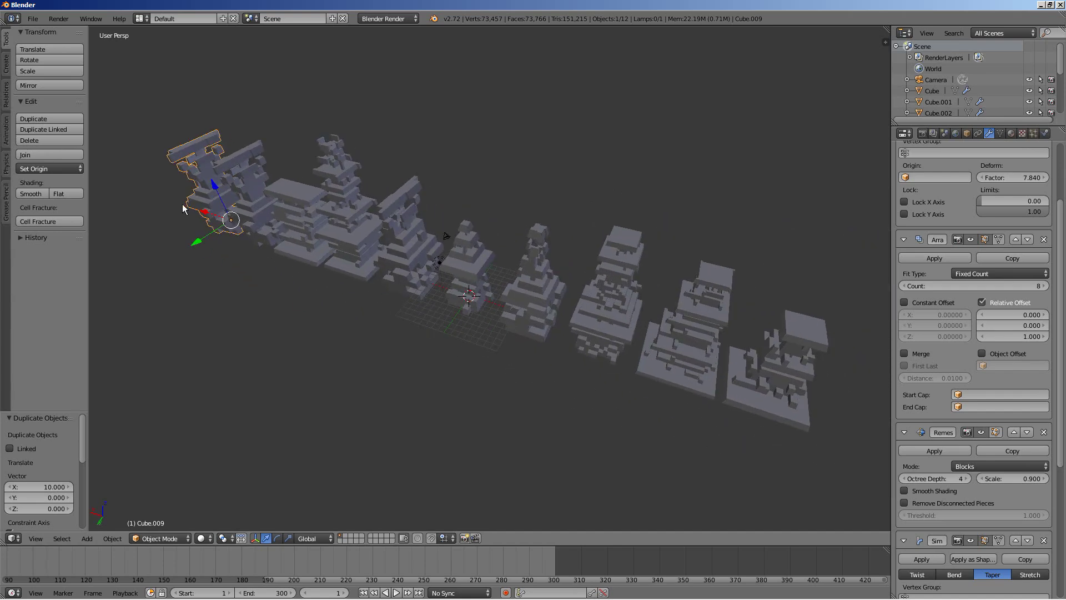
click(1044, 286)
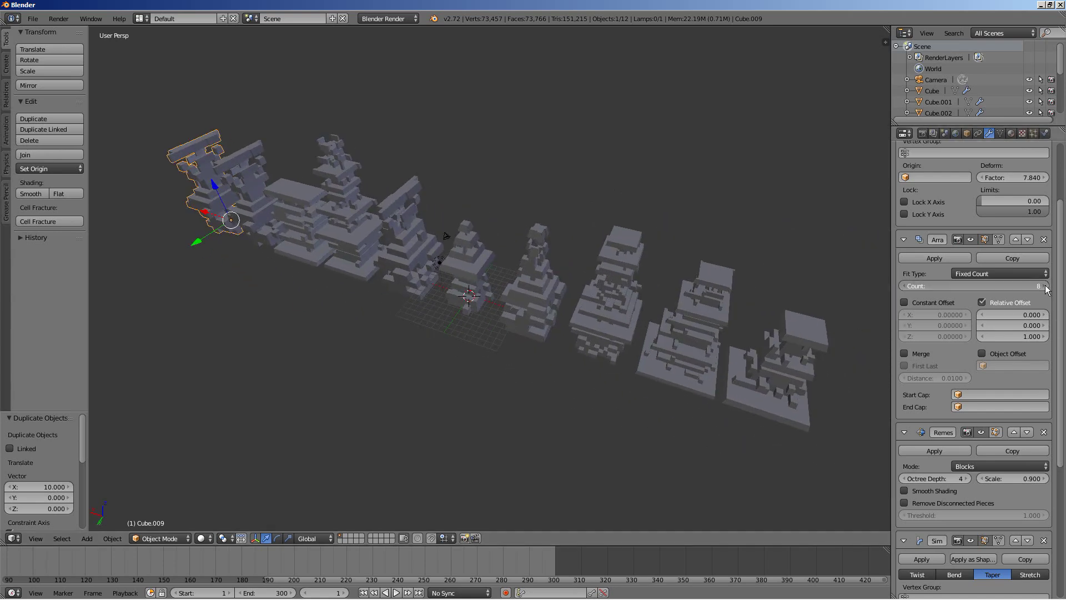
click(1044, 285)
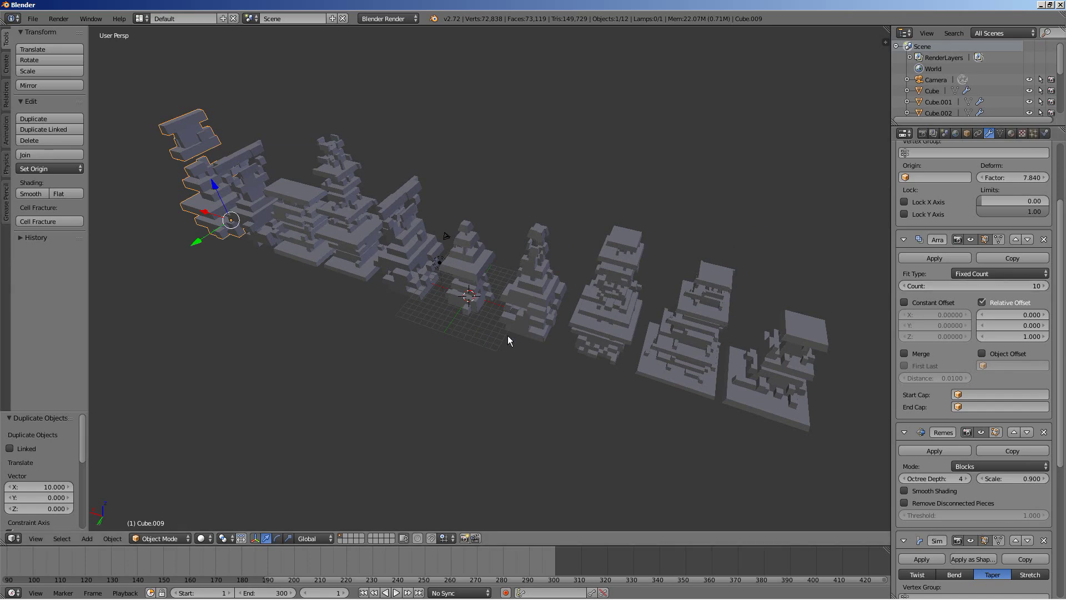
click(903, 286)
click(904, 286)
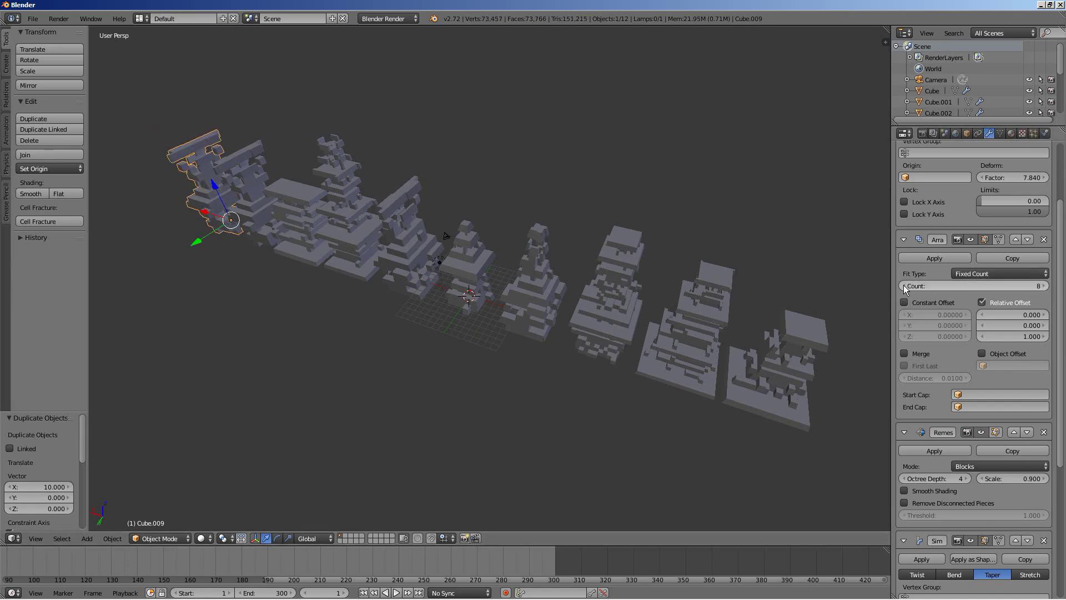
click(904, 286)
Step: Change the second Simple Deform taper factor of the 7-count end tower to -0.29
middle_drag(264, 365, 376, 374)
scroll(935, 456, down, 6)
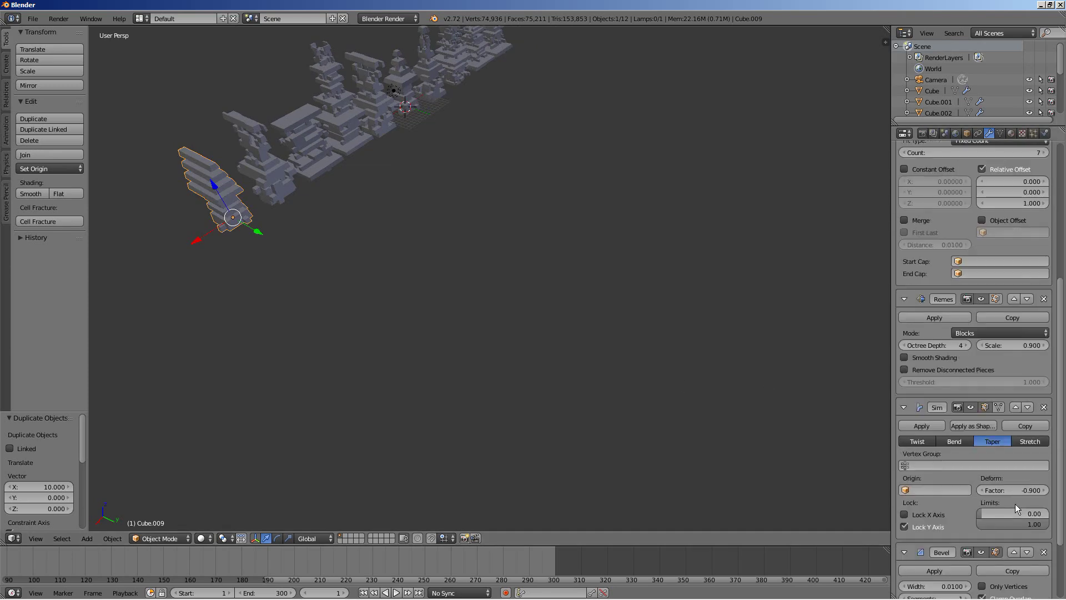
drag(1011, 491, 1047, 513)
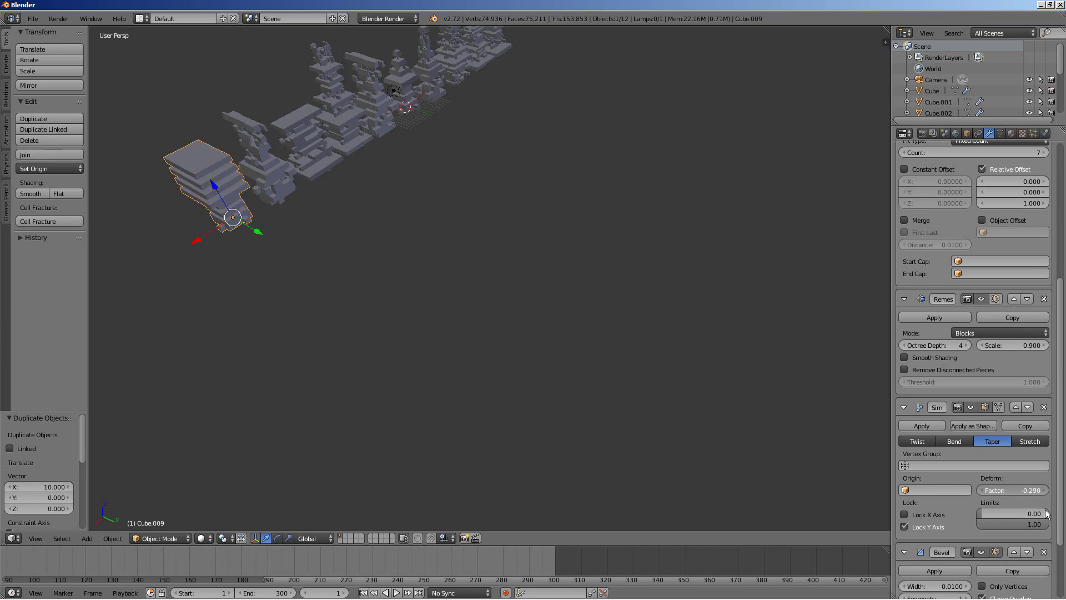
Step: Duplicate the 6-count tower at the negative X end of the row and place the copy -10 units along global X
middle_drag(397, 454, 391, 343)
middle_drag(373, 355, 117, 378)
middle_drag(586, 412, 561, 370)
right_click(695, 330)
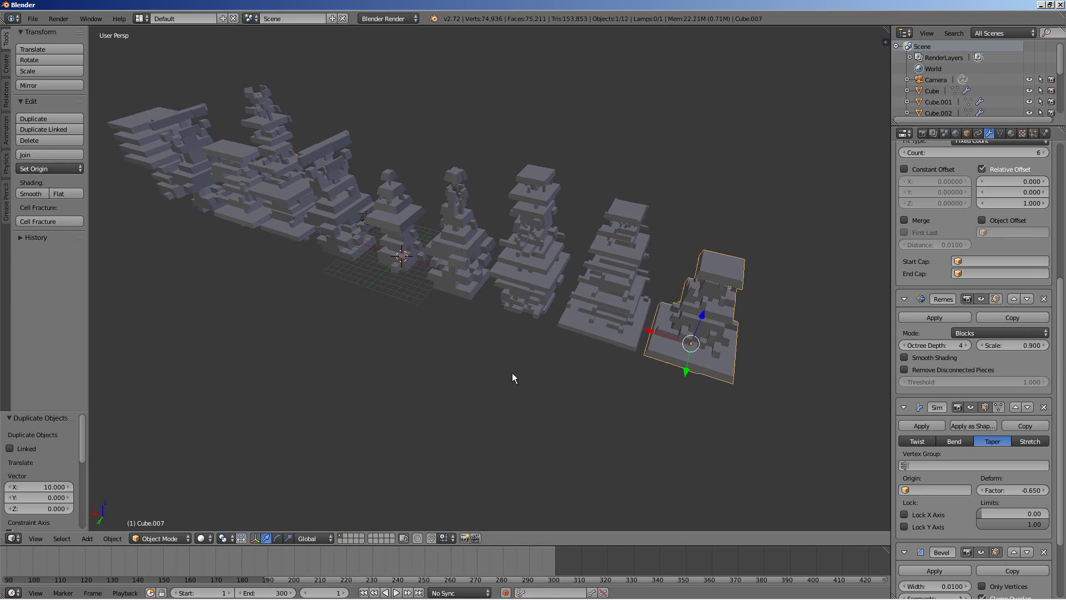
key(shift+d)
key(x)
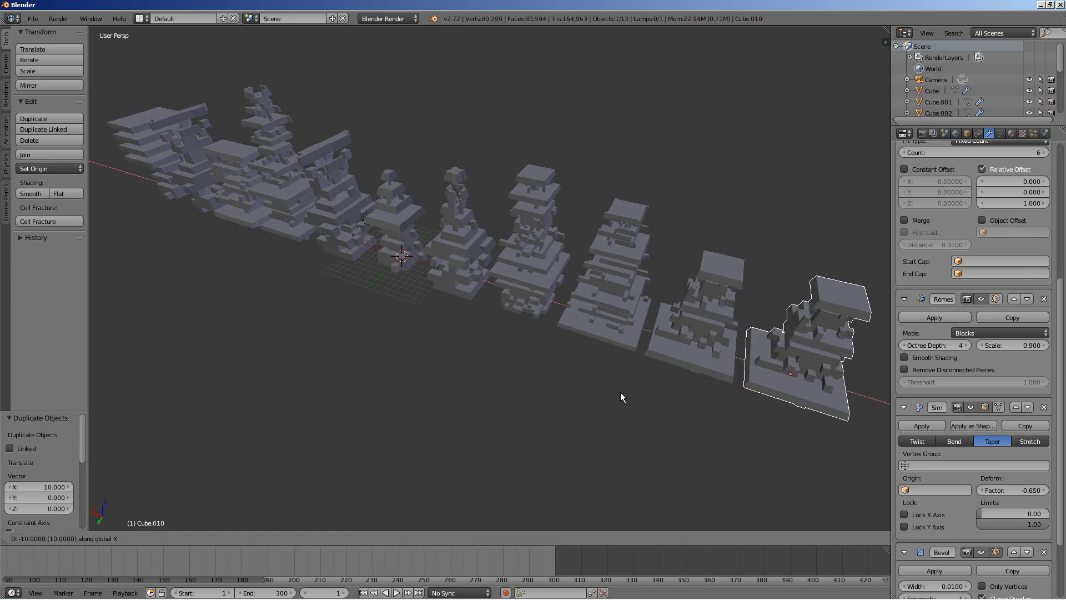
click(620, 392)
Step: Raise the Array count of the new negative X end tower to 14
middle_drag(744, 383, 875, 395)
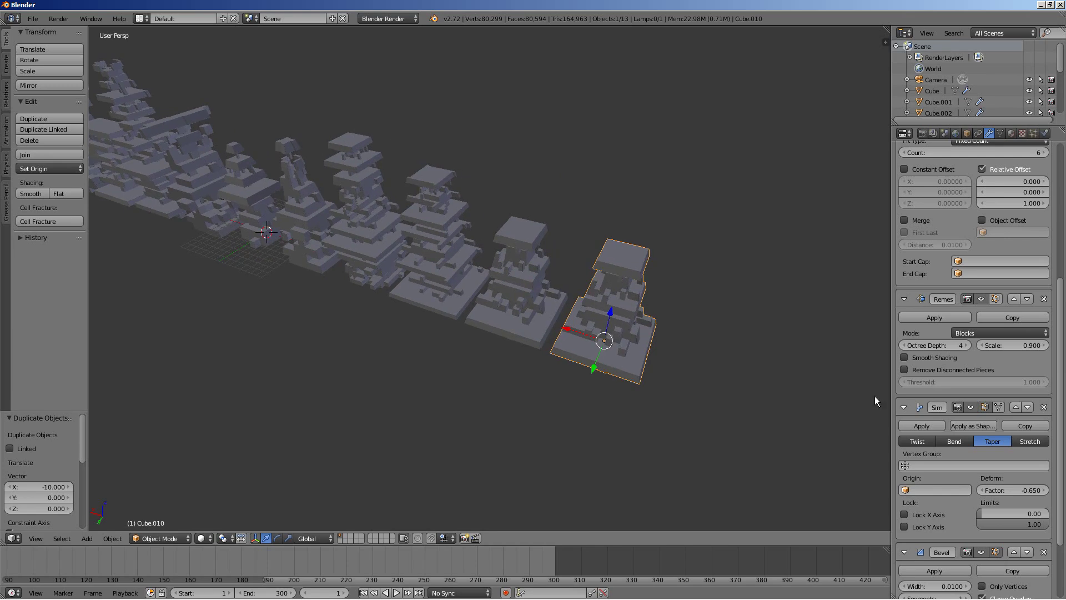
scroll(951, 425, up, 5)
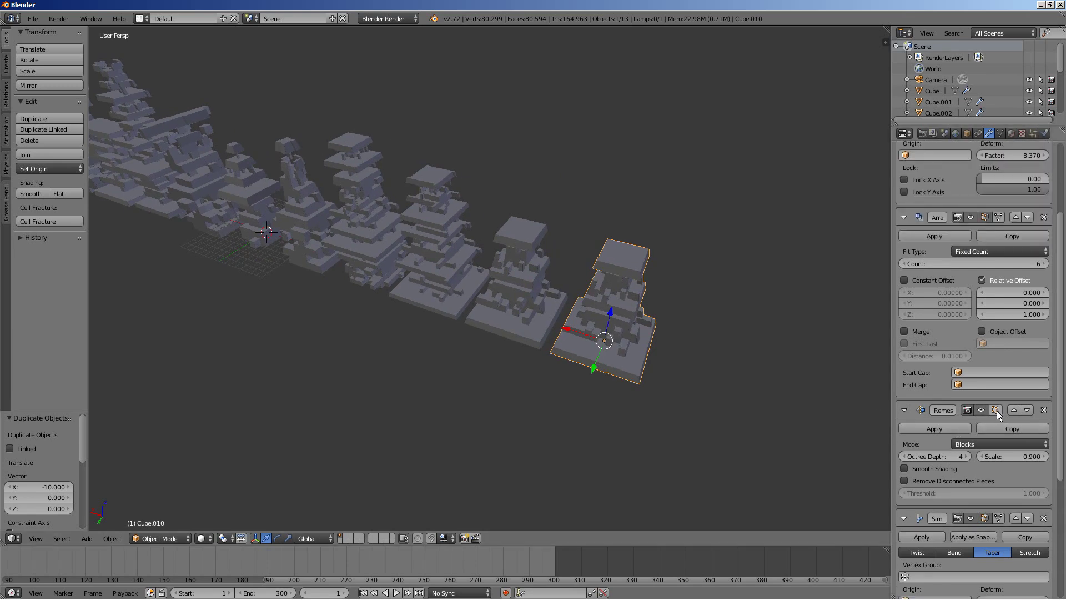
click(1044, 264)
click(1045, 264)
click(1045, 264)
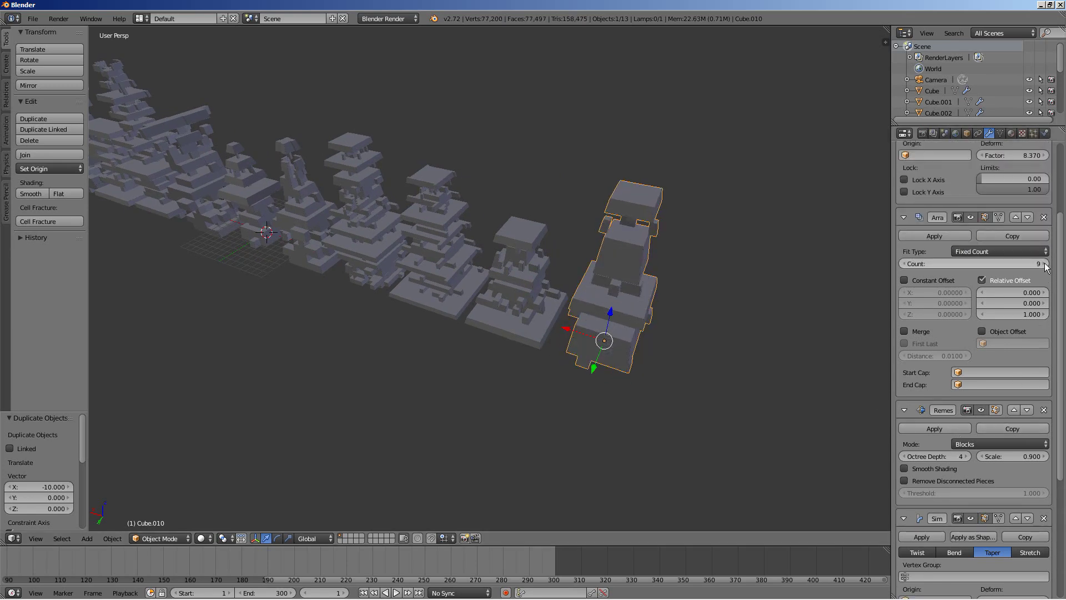
click(1044, 263)
click(1044, 264)
click(1045, 264)
click(1045, 263)
click(1045, 264)
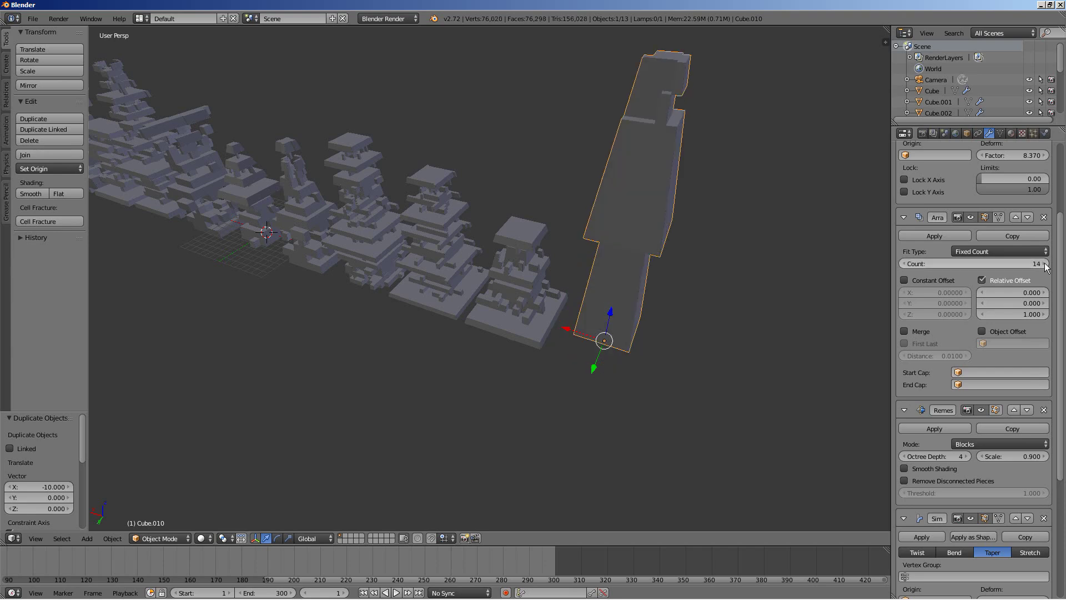
Step: Set the Array count of the tower at the negative X end to 15 and its Remesh octree depth to 5
click(1045, 263)
scroll(579, 364, down, 3)
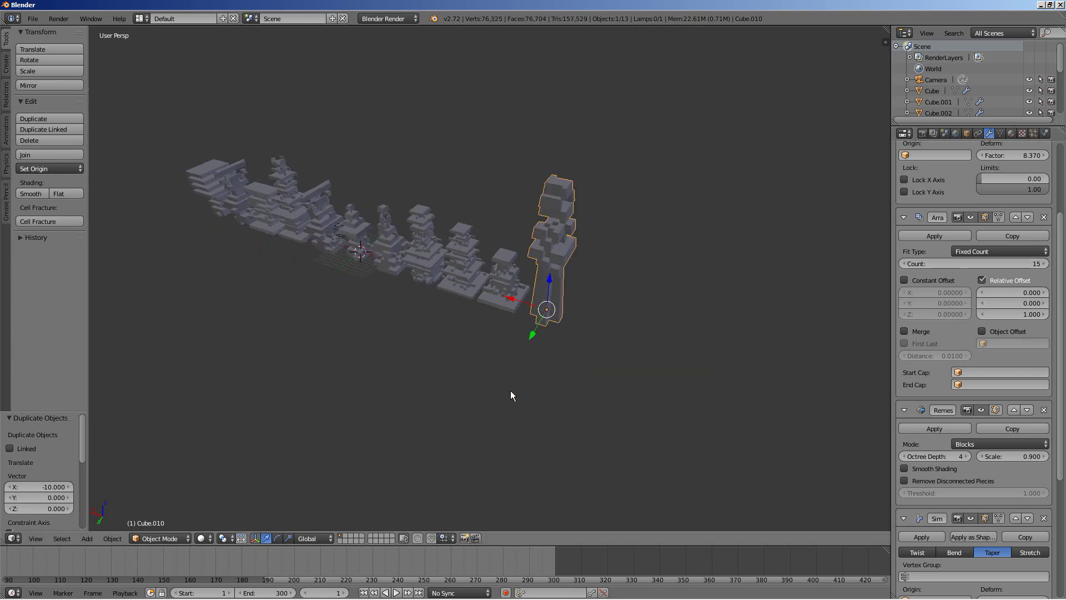
middle_drag(511, 395, 478, 386)
scroll(478, 385, up, 3)
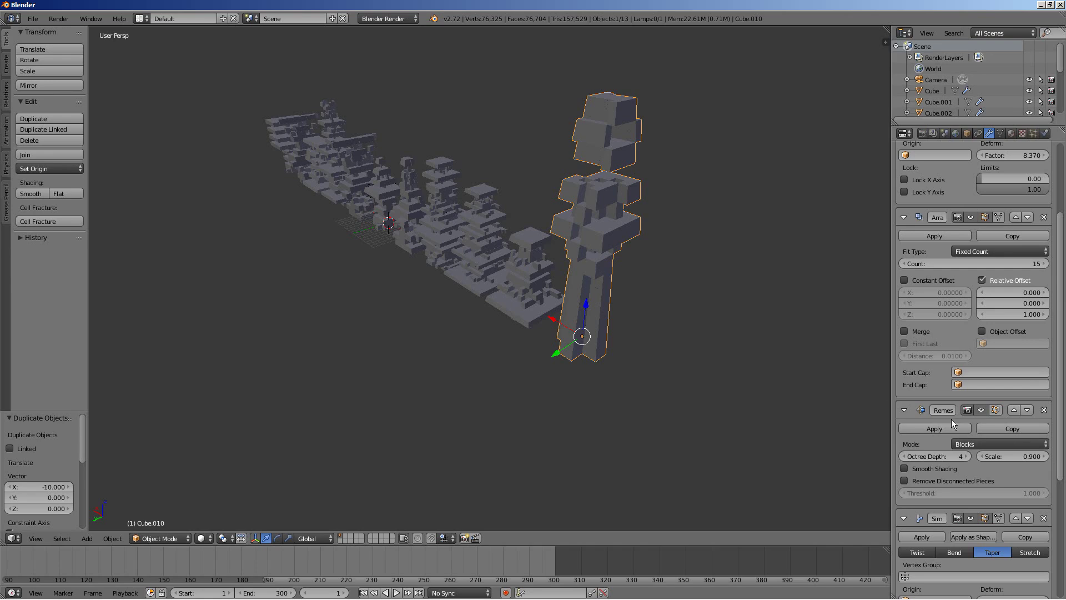
click(966, 457)
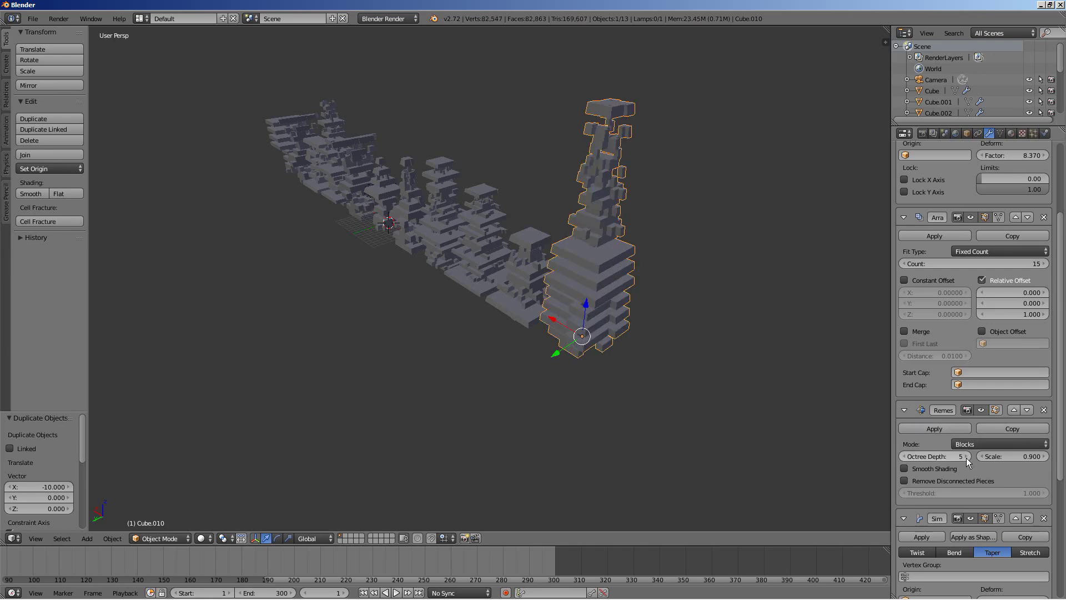
middle_drag(585, 364, 552, 344)
scroll(552, 344, up, 2)
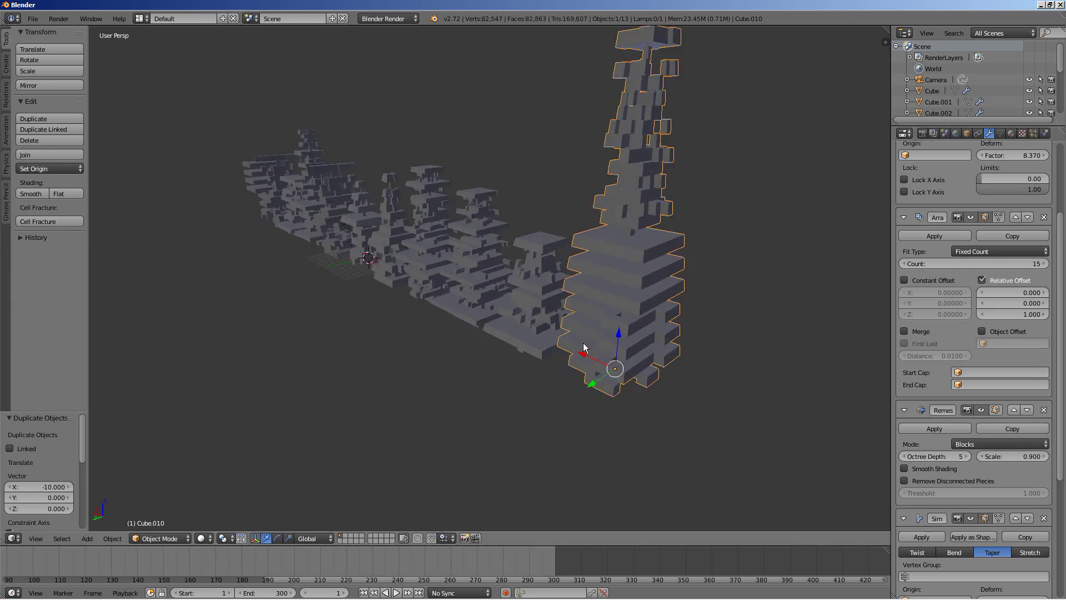
Step: Raise the first Simple Deform taper factor of the 15-count end tower to 9.050
scroll(1058, 286, up, 5)
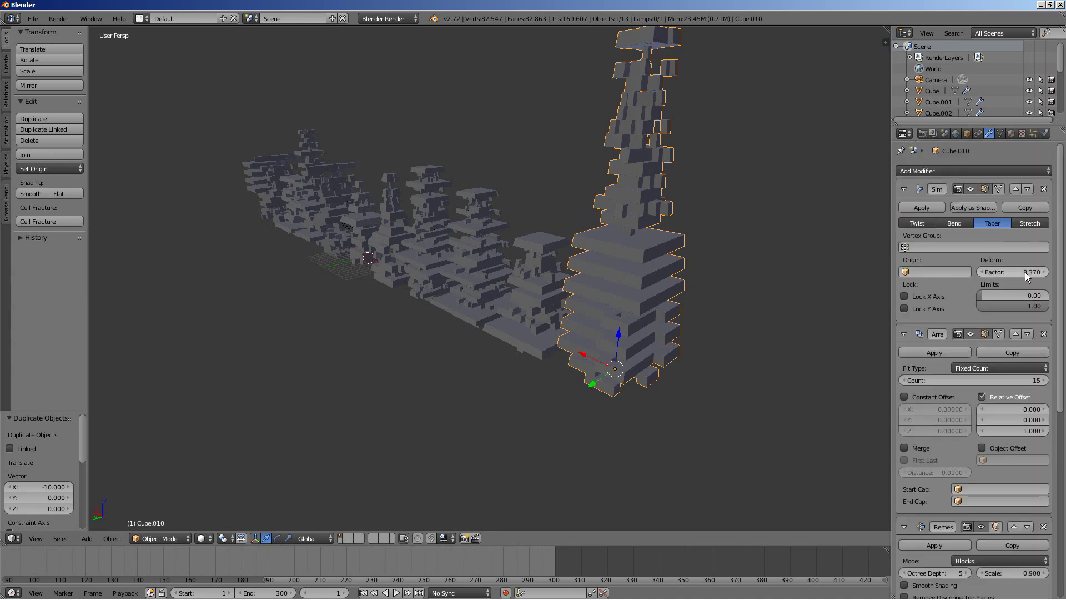
drag(1019, 274, 1057, 288)
middle_drag(676, 264, 475, 343)
scroll(578, 286, down, 3)
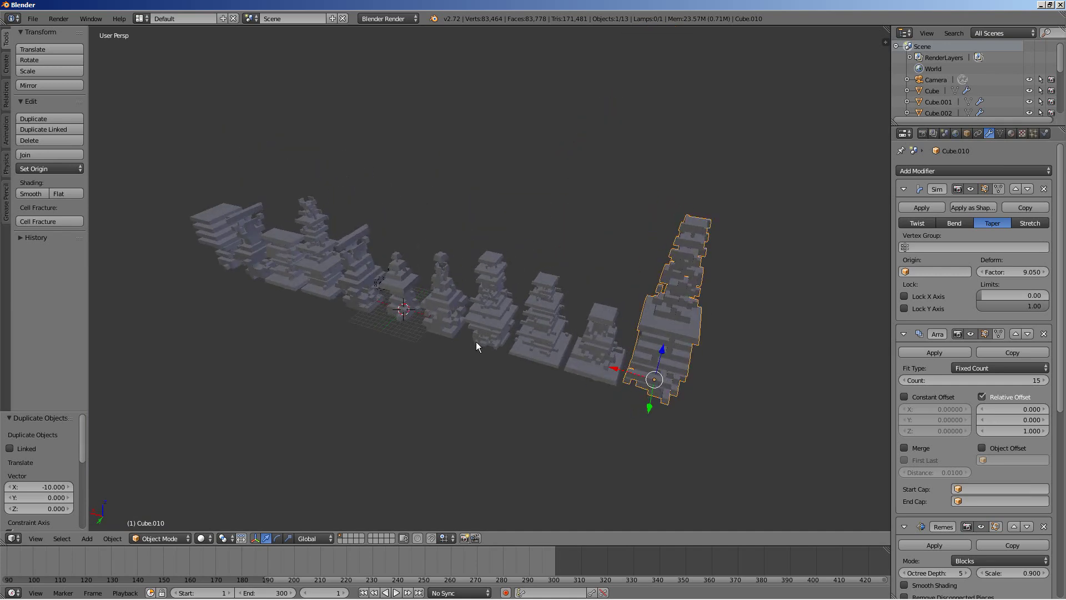
Step: Select all eleven towers in the row and put them in a new object group named Buildings
right_click(198, 221)
shift+right_click(258, 207)
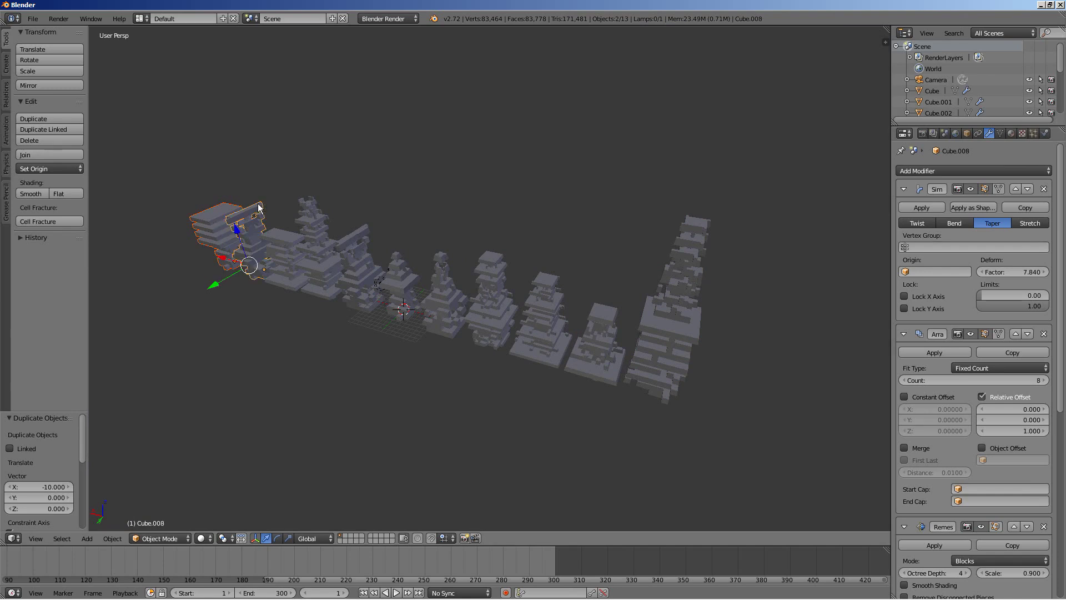
shift+right_click(282, 226)
shift+right_click(305, 212)
shift+right_click(351, 237)
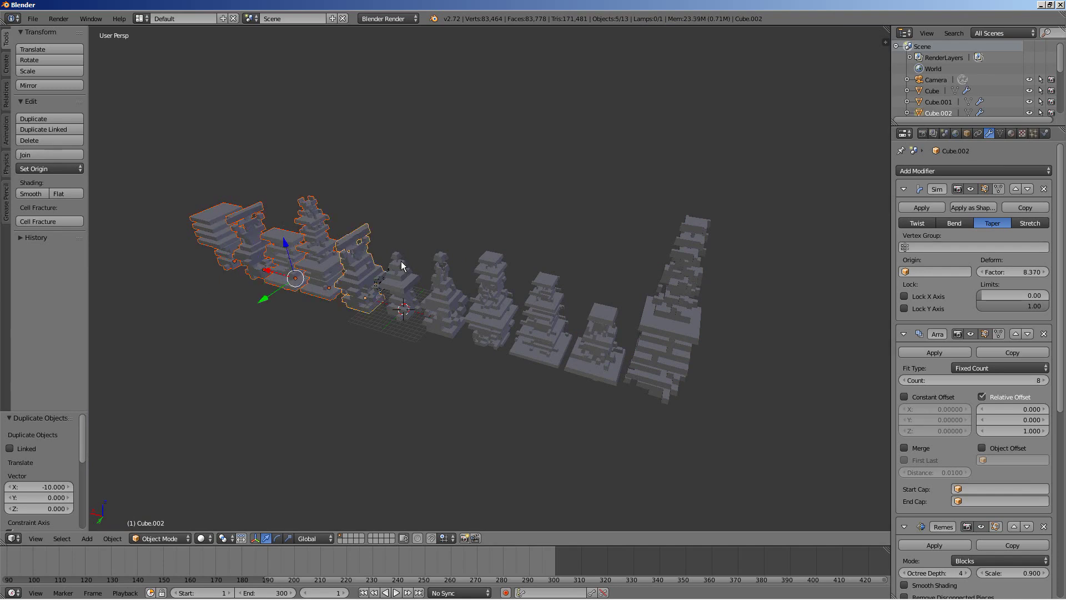
shift+right_click(400, 260)
shift+right_click(445, 271)
shift+right_click(481, 272)
shift+right_click(552, 286)
shift+right_click(600, 311)
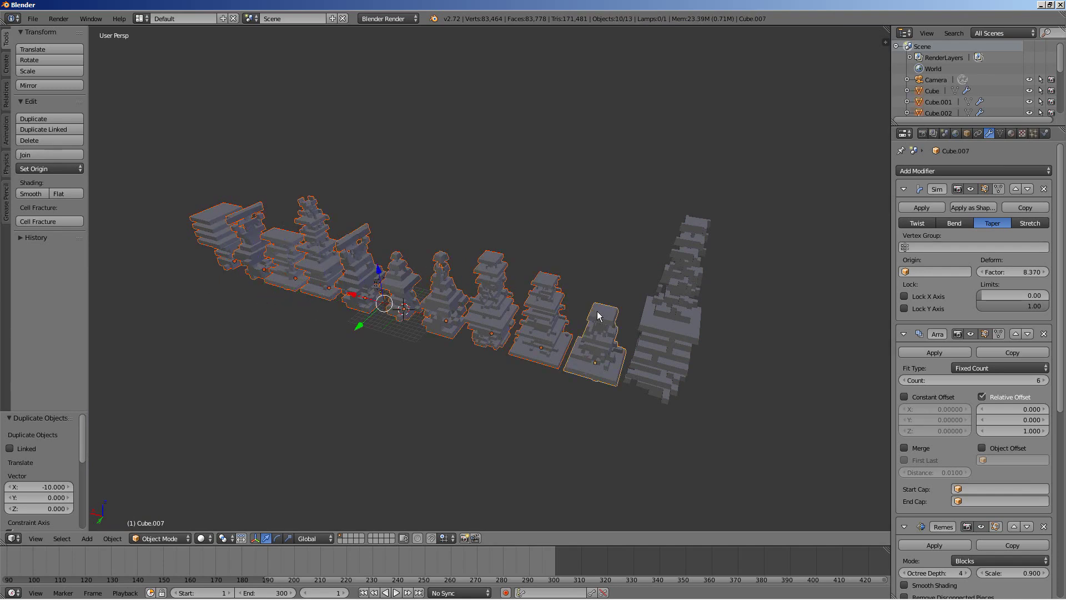
shift+right_click(669, 277)
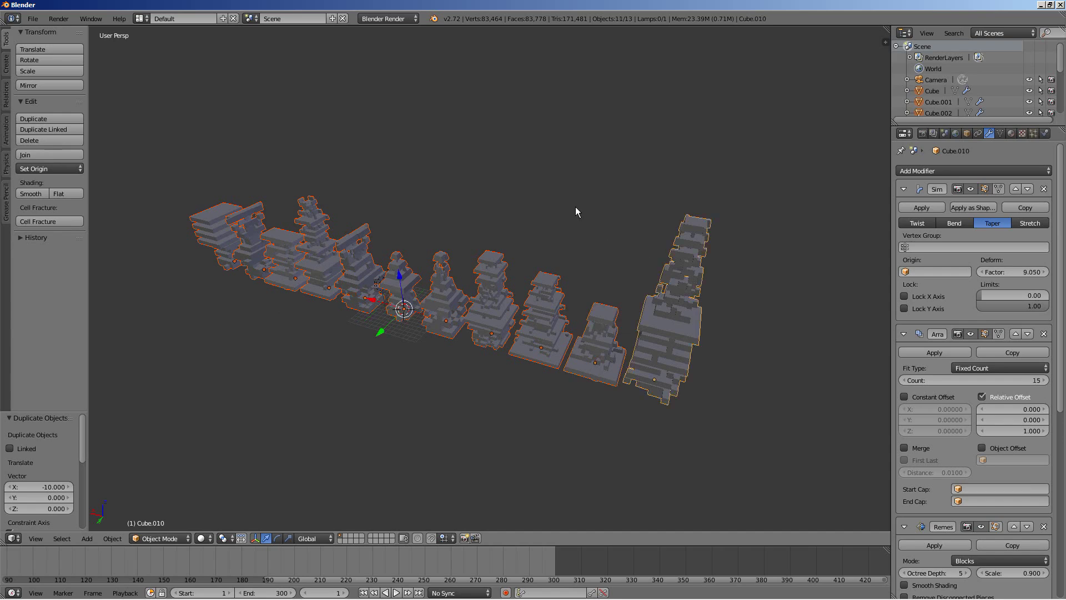
key(ctrl+g)
middle_drag(264, 353, 283, 349)
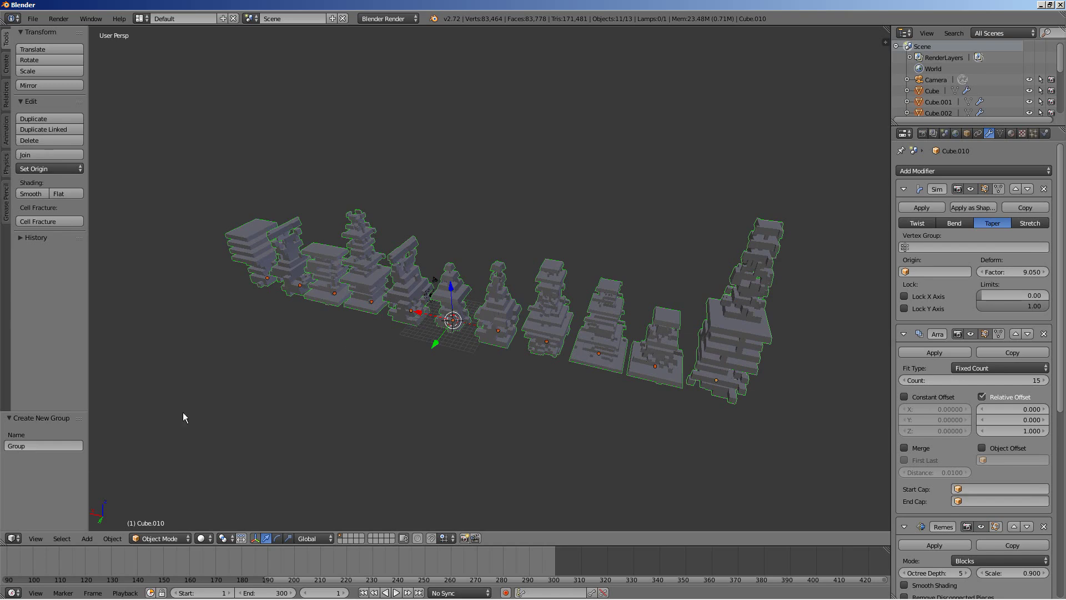
text(Buildings)
key(Return)
Step: Save the scene as a new file named buildings.blend in the save_various folder
click(33, 18)
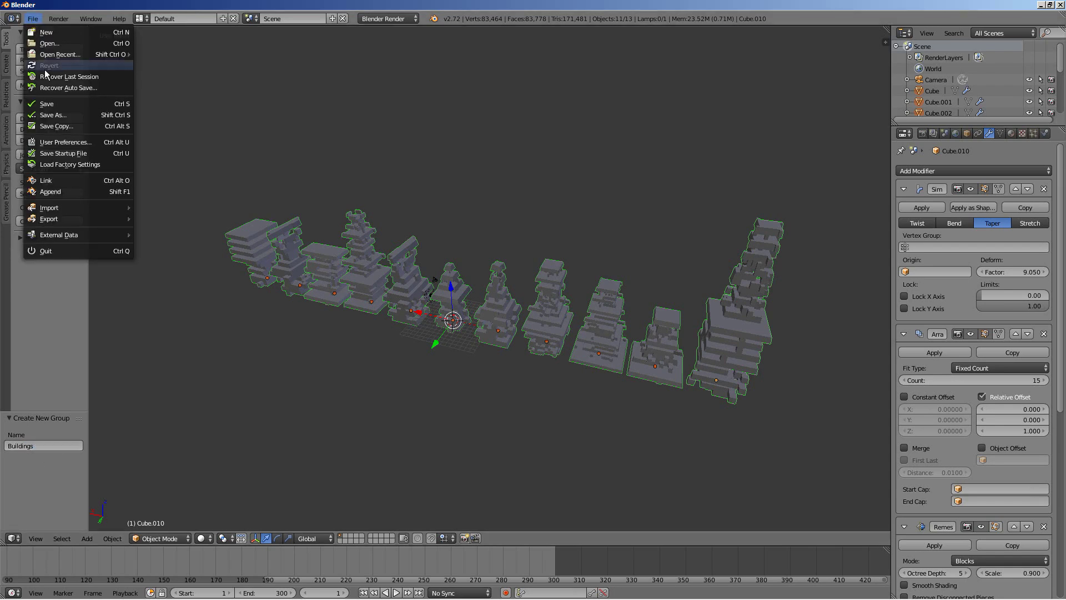
click(52, 115)
click(161, 61)
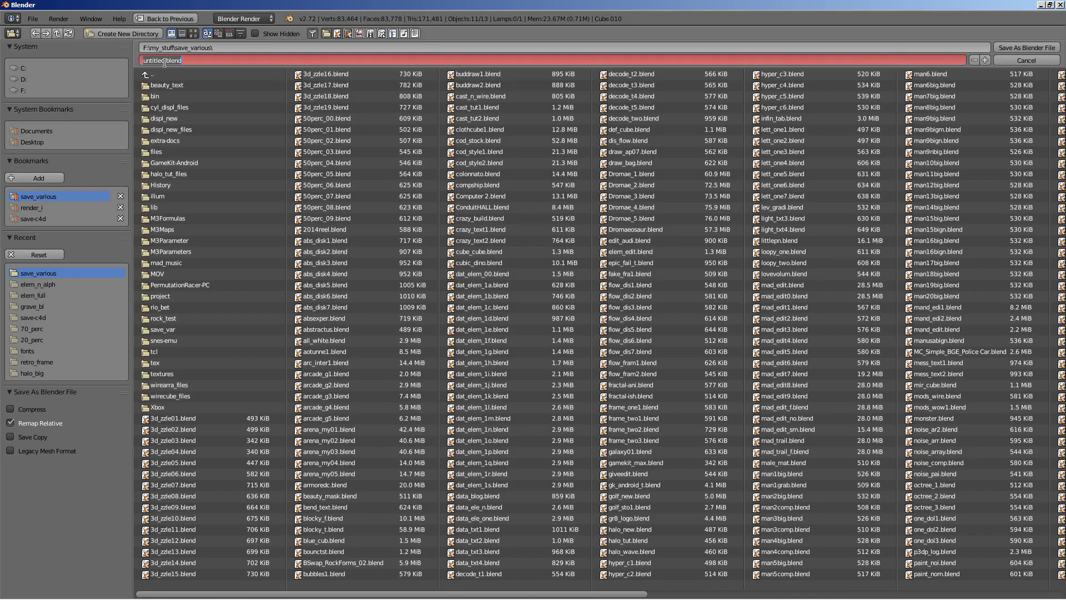
drag(164, 61, 109, 69)
text(buildings)
key(Return)
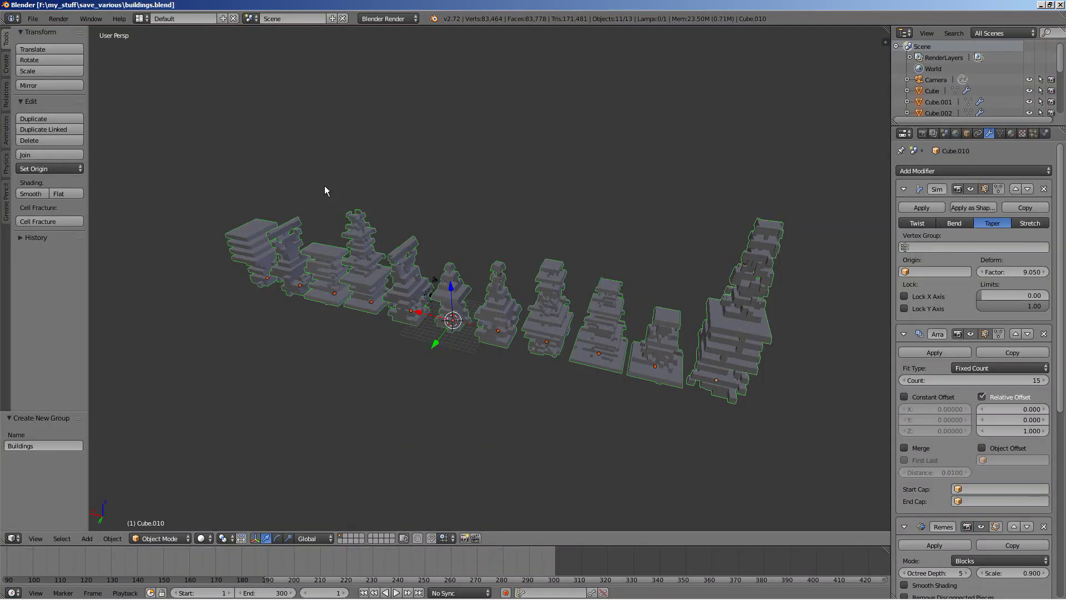
mouse_move(533, 331)
middle_down()
mouse_move(483, 312)
mouse_move(534, 317)
middle_up()
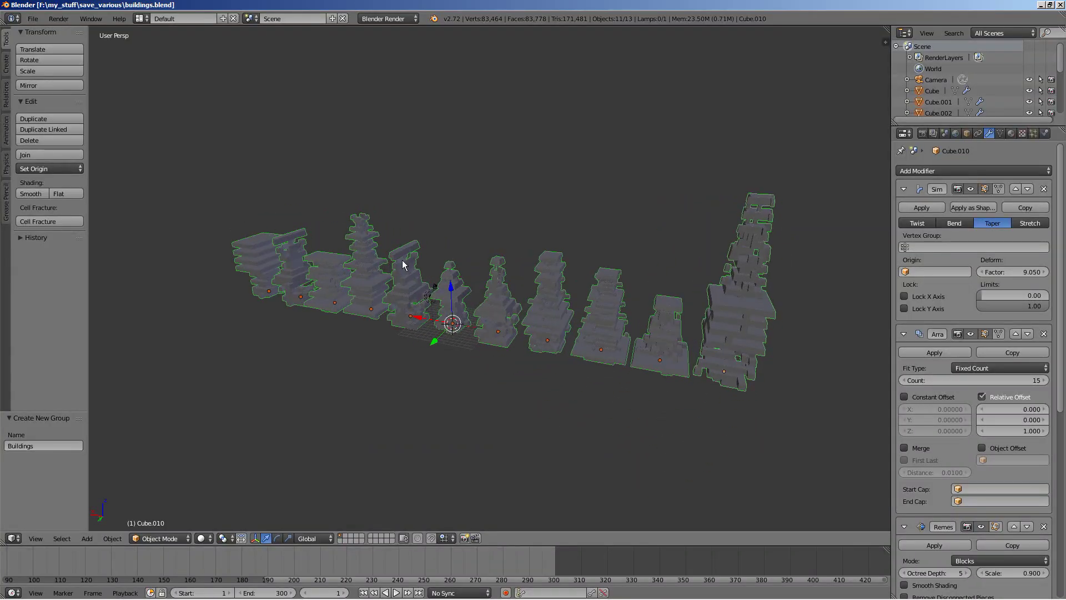
middle_drag(668, 338, 692, 343)
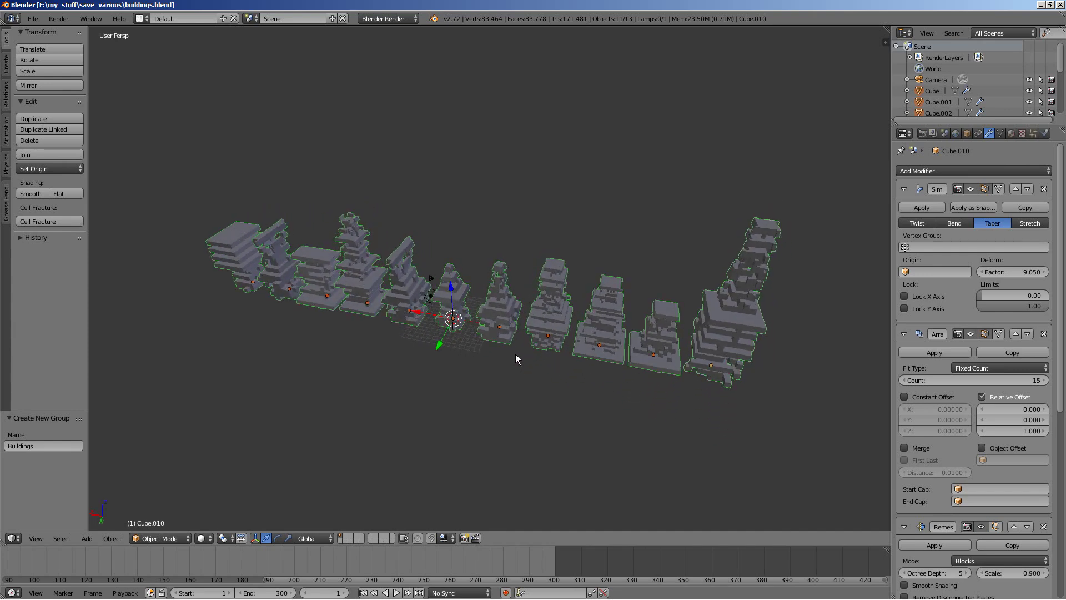
mouse_move(528, 321)
middle_down()
mouse_move(473, 306)
mouse_move(514, 312)
middle_up()
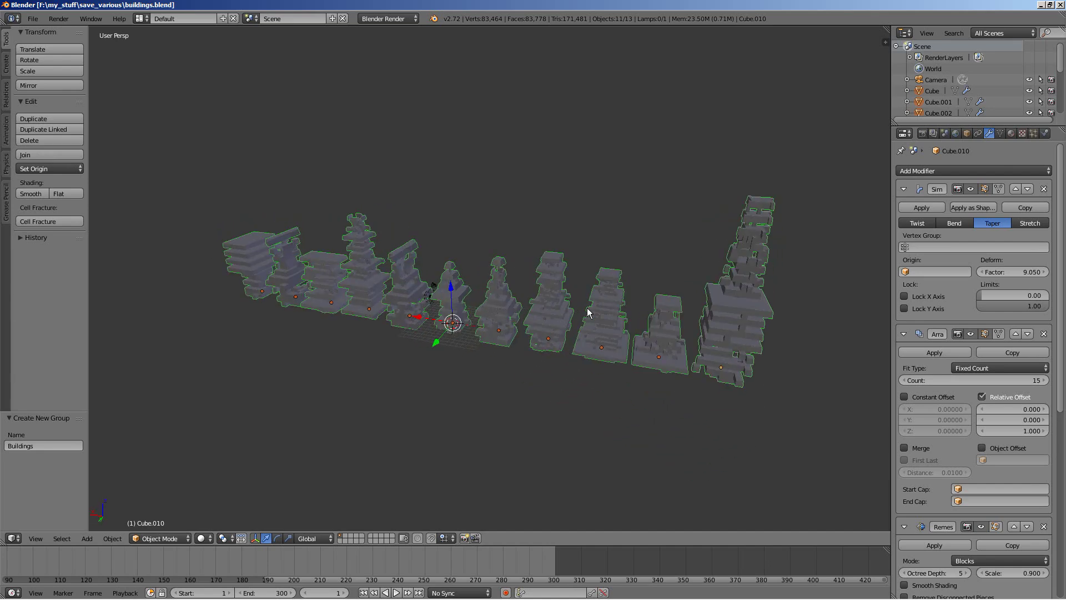